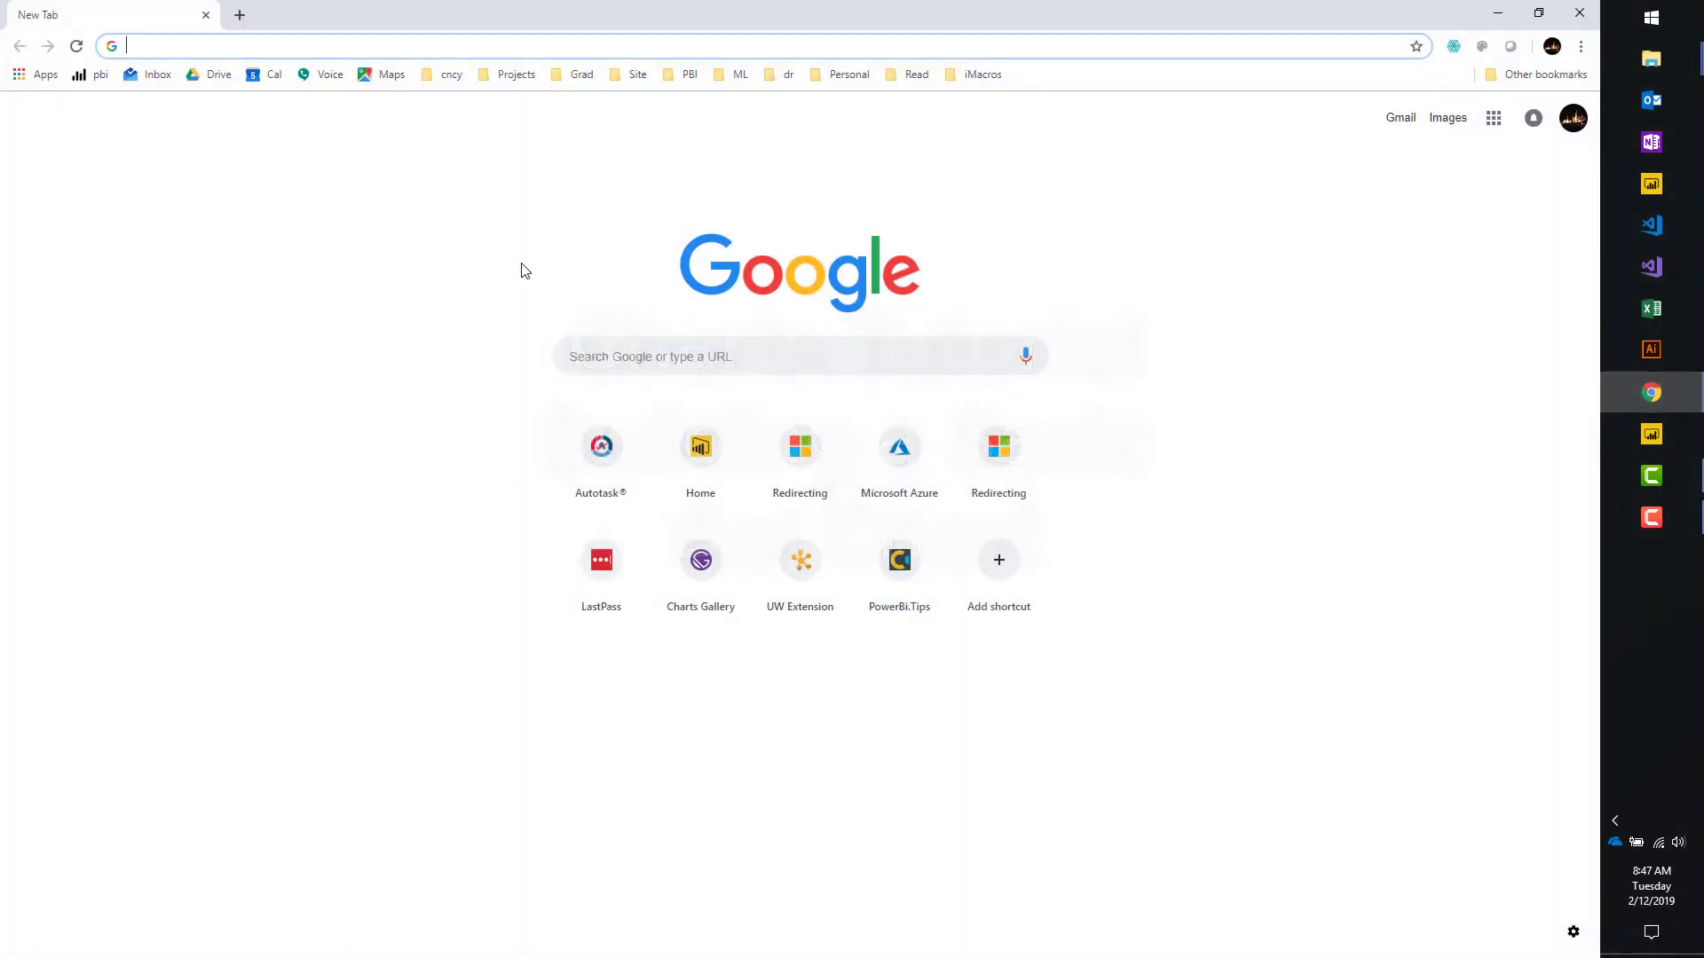
# Go to charts.powerbi.tips in Chrome by accepting the 'charts' address-bar suggestion.
pyautogui.write('charts.powerbi.tips')
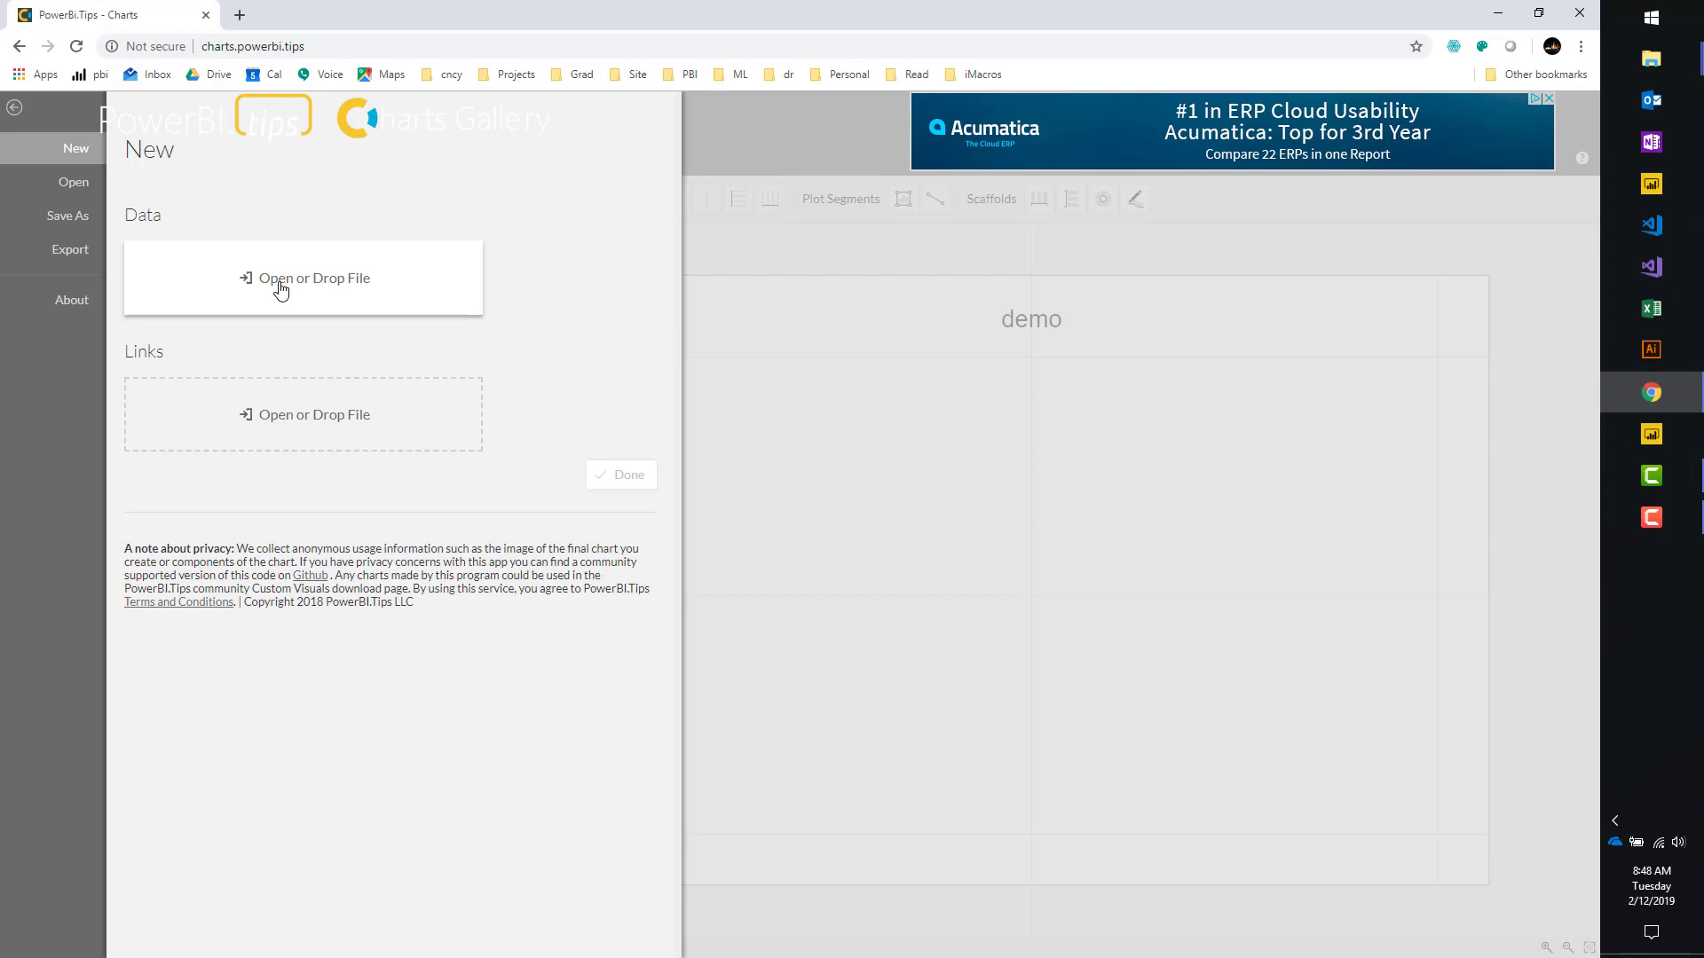
# Confirm the loaded Temperature data with Month, City and Value columns and close the New panel.
pyautogui.click(889, 281)
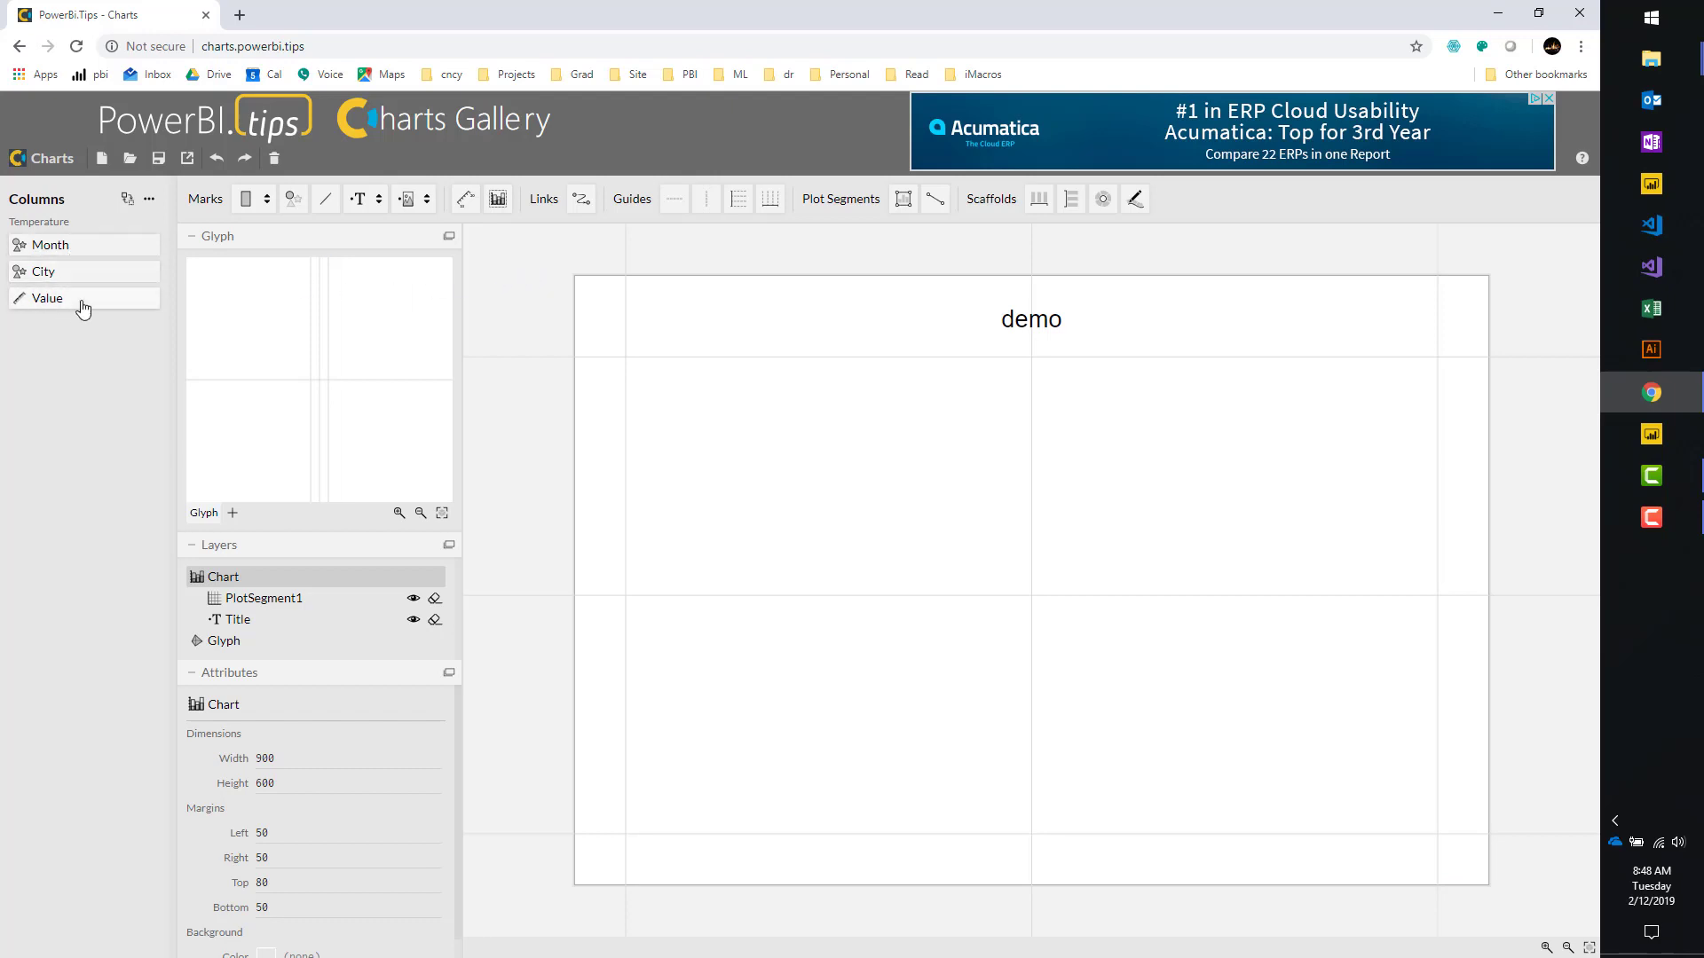
pyautogui.click(148, 203)
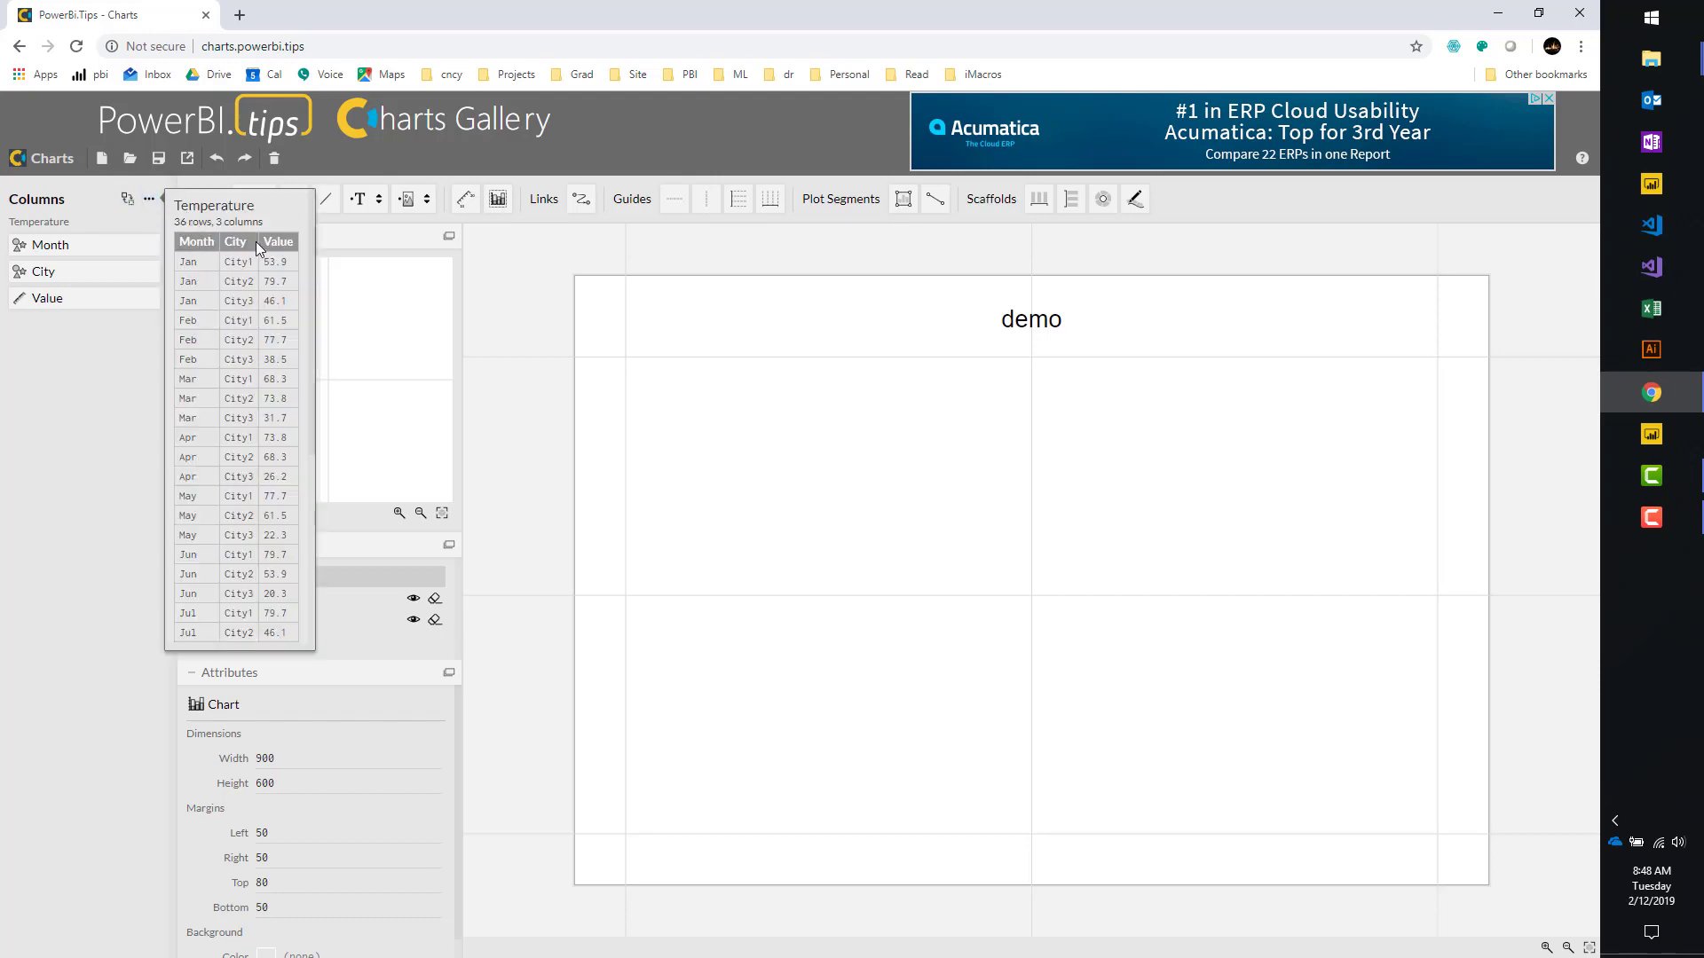
pyautogui.scroll(-4, 315, 372)
pyautogui.scroll(4, 302, 426)
pyautogui.click(122, 381)
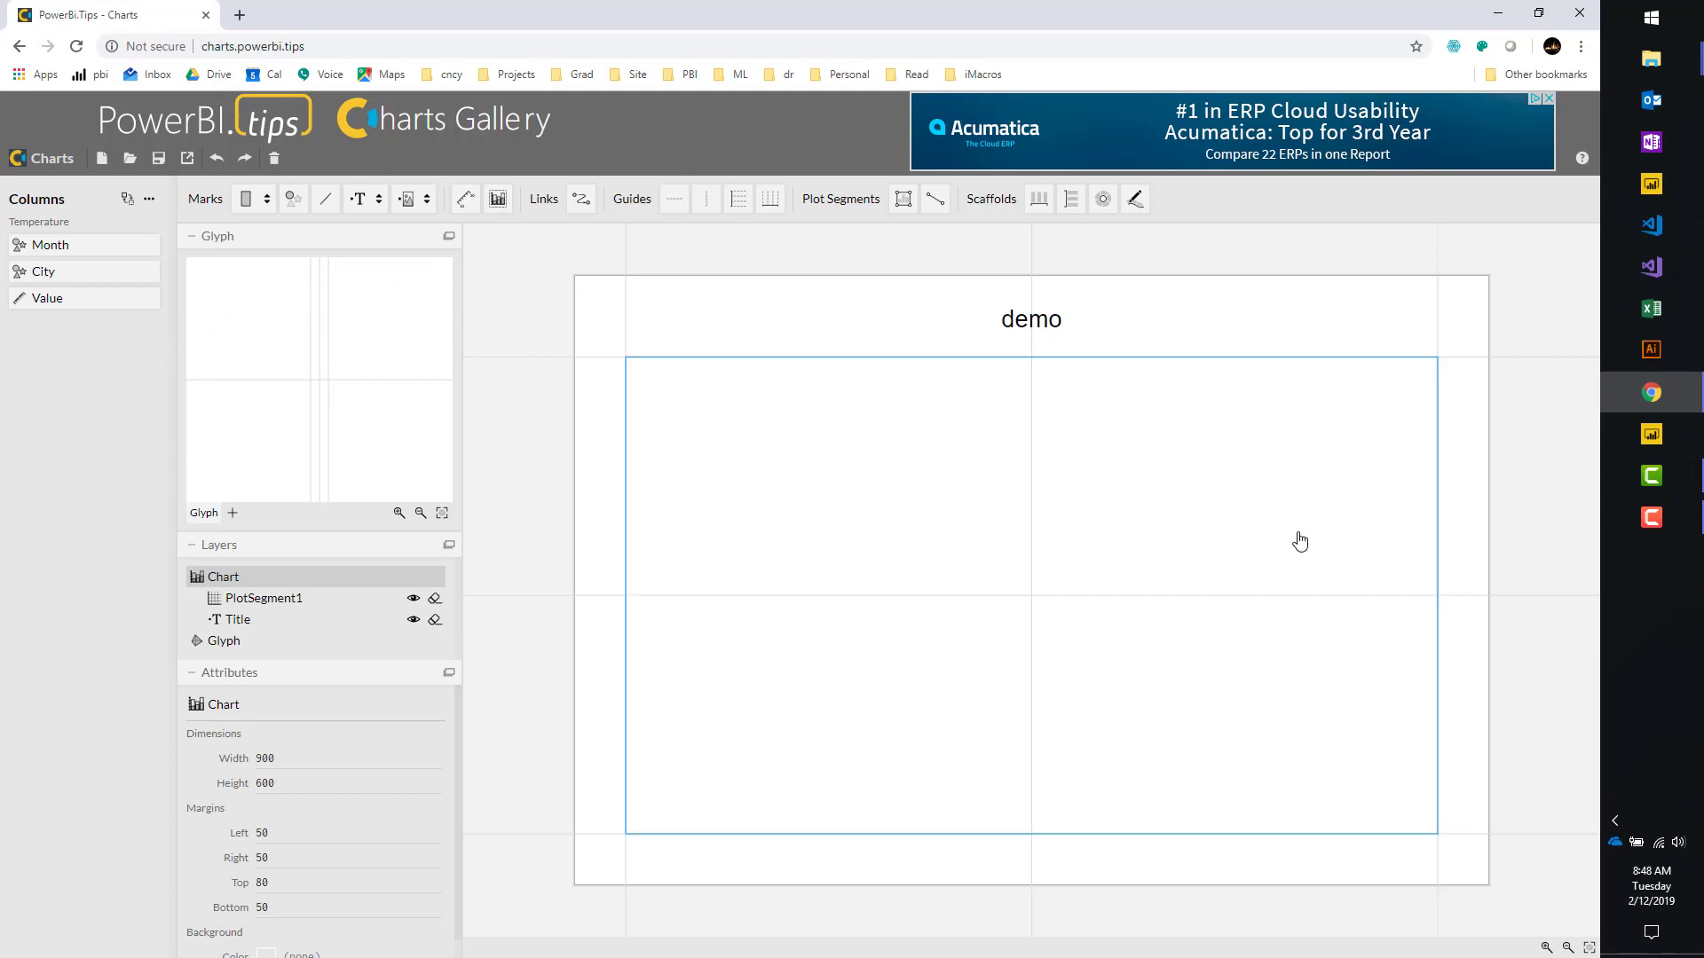
# Select PlotSegment1 and set Rectangle as the mark shape.
pyautogui.click(776, 458)
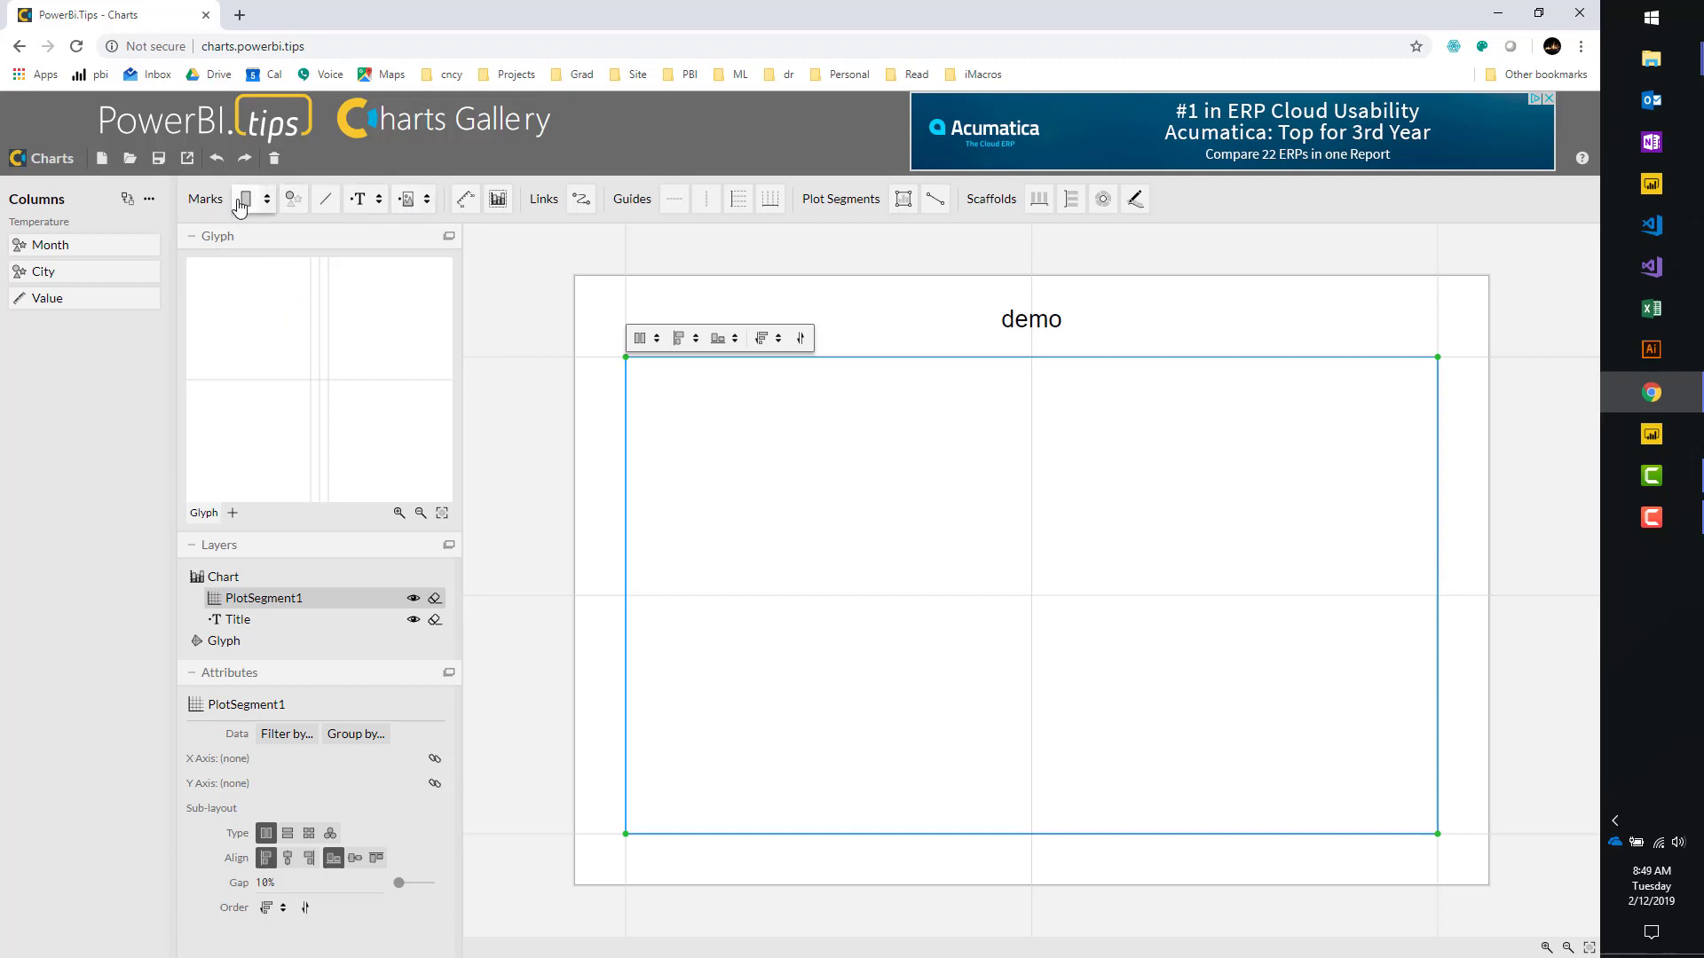
pyautogui.click(241, 204)
pyautogui.click(267, 200)
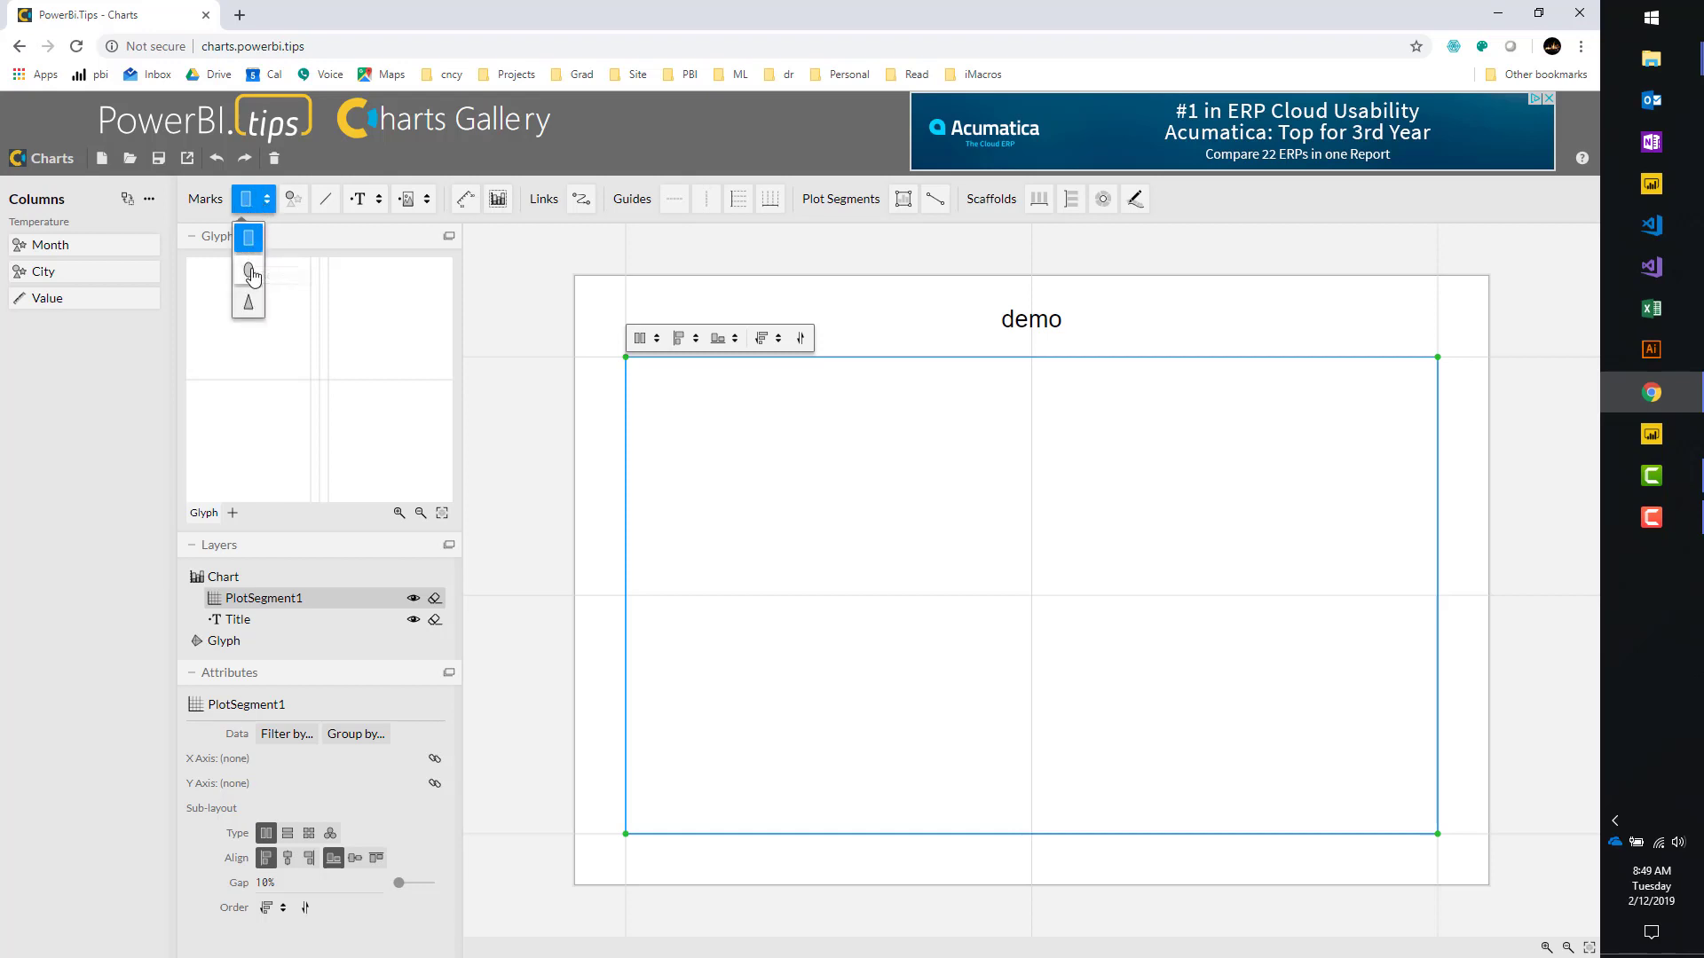
pyautogui.click(294, 204)
# Place a rectangle mark, Shape1, in the glyph and size it, filling the plot with equal grey bars.
pyautogui.moveTo(245, 204); pyautogui.dragTo(287, 357)
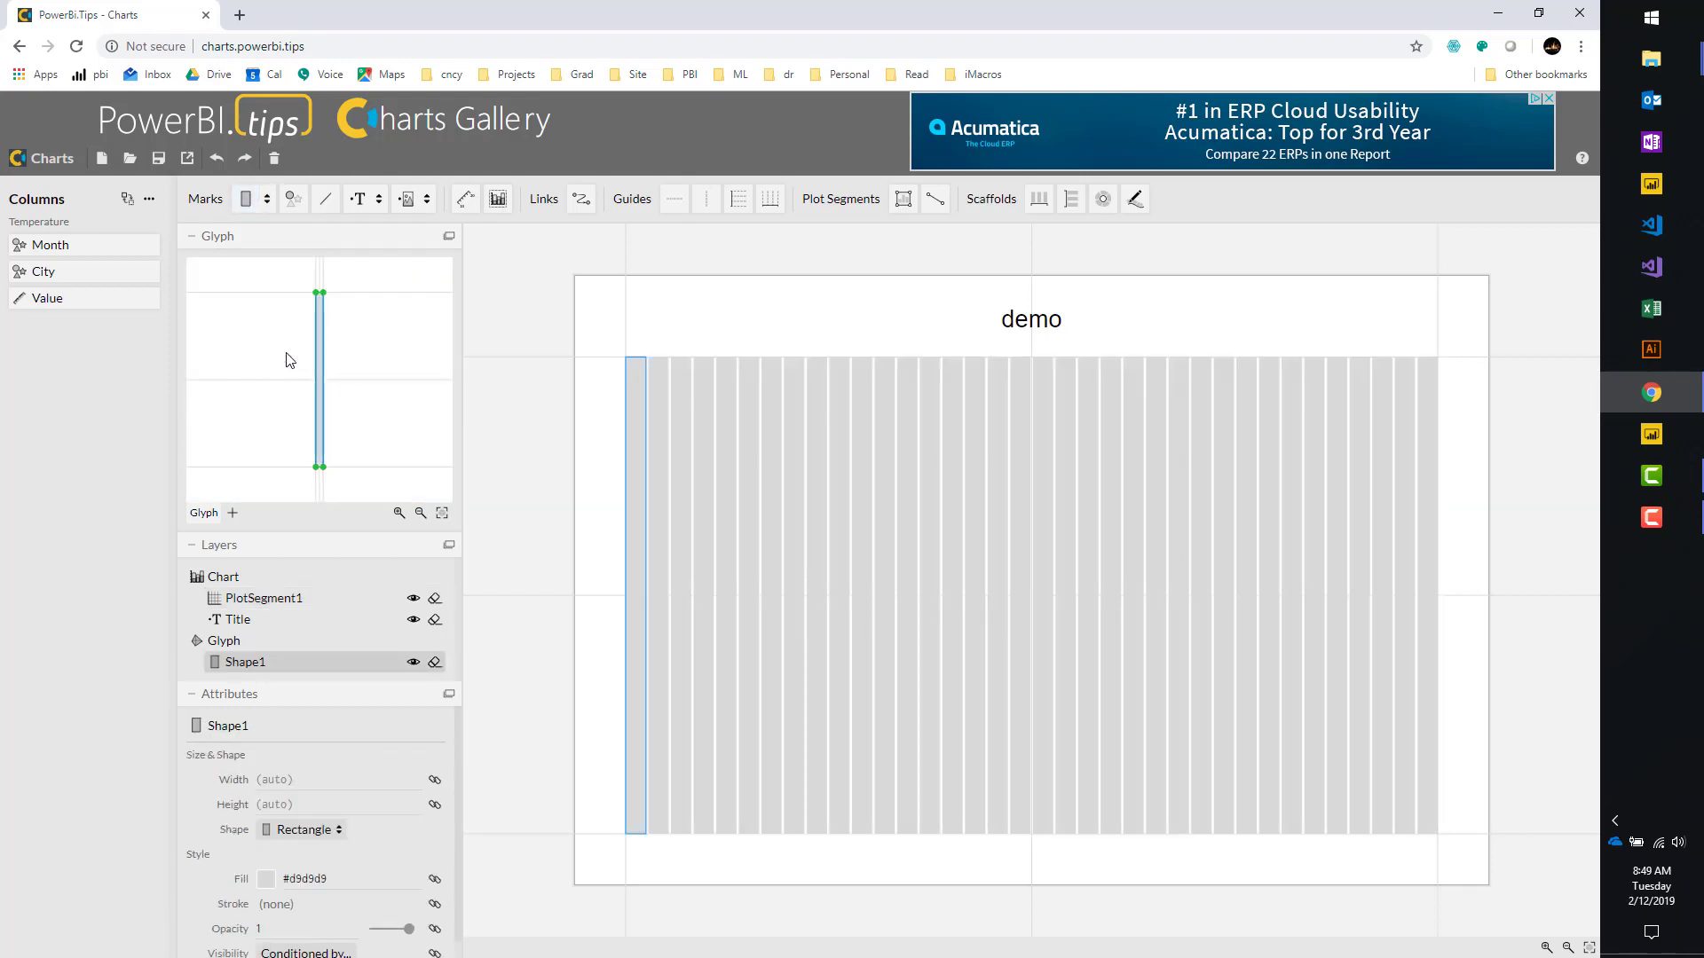
pyautogui.scroll(5, 315, 294)
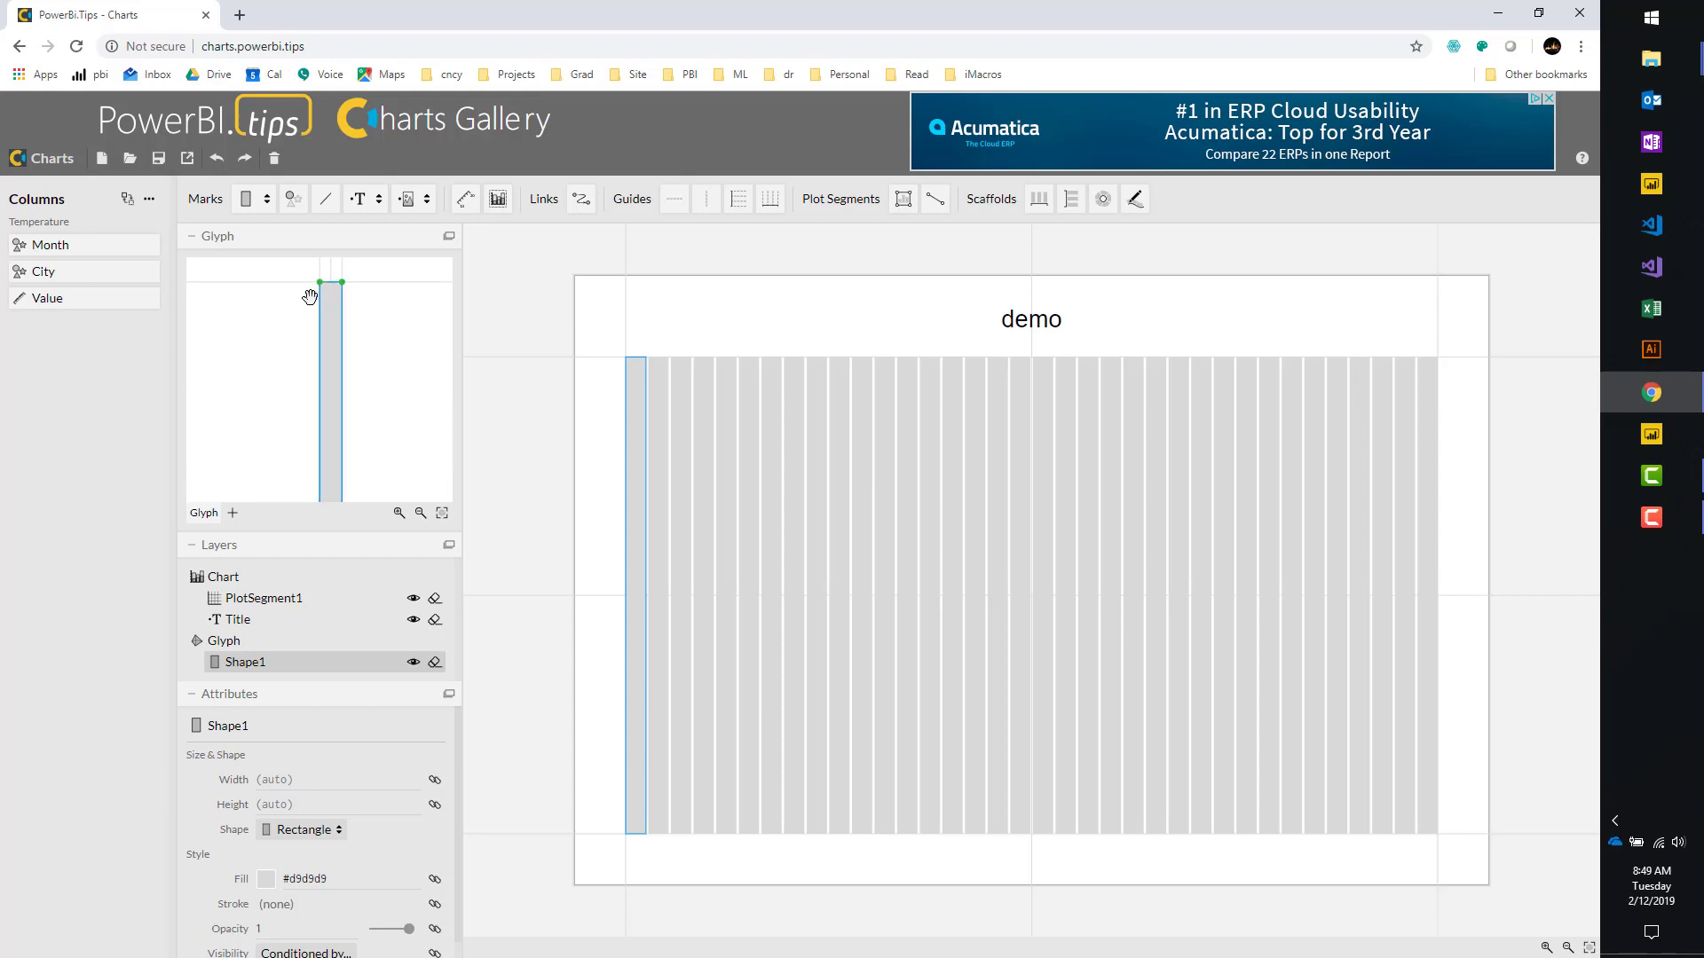
pyautogui.moveTo(296, 308); pyautogui.dragTo(266, 369)
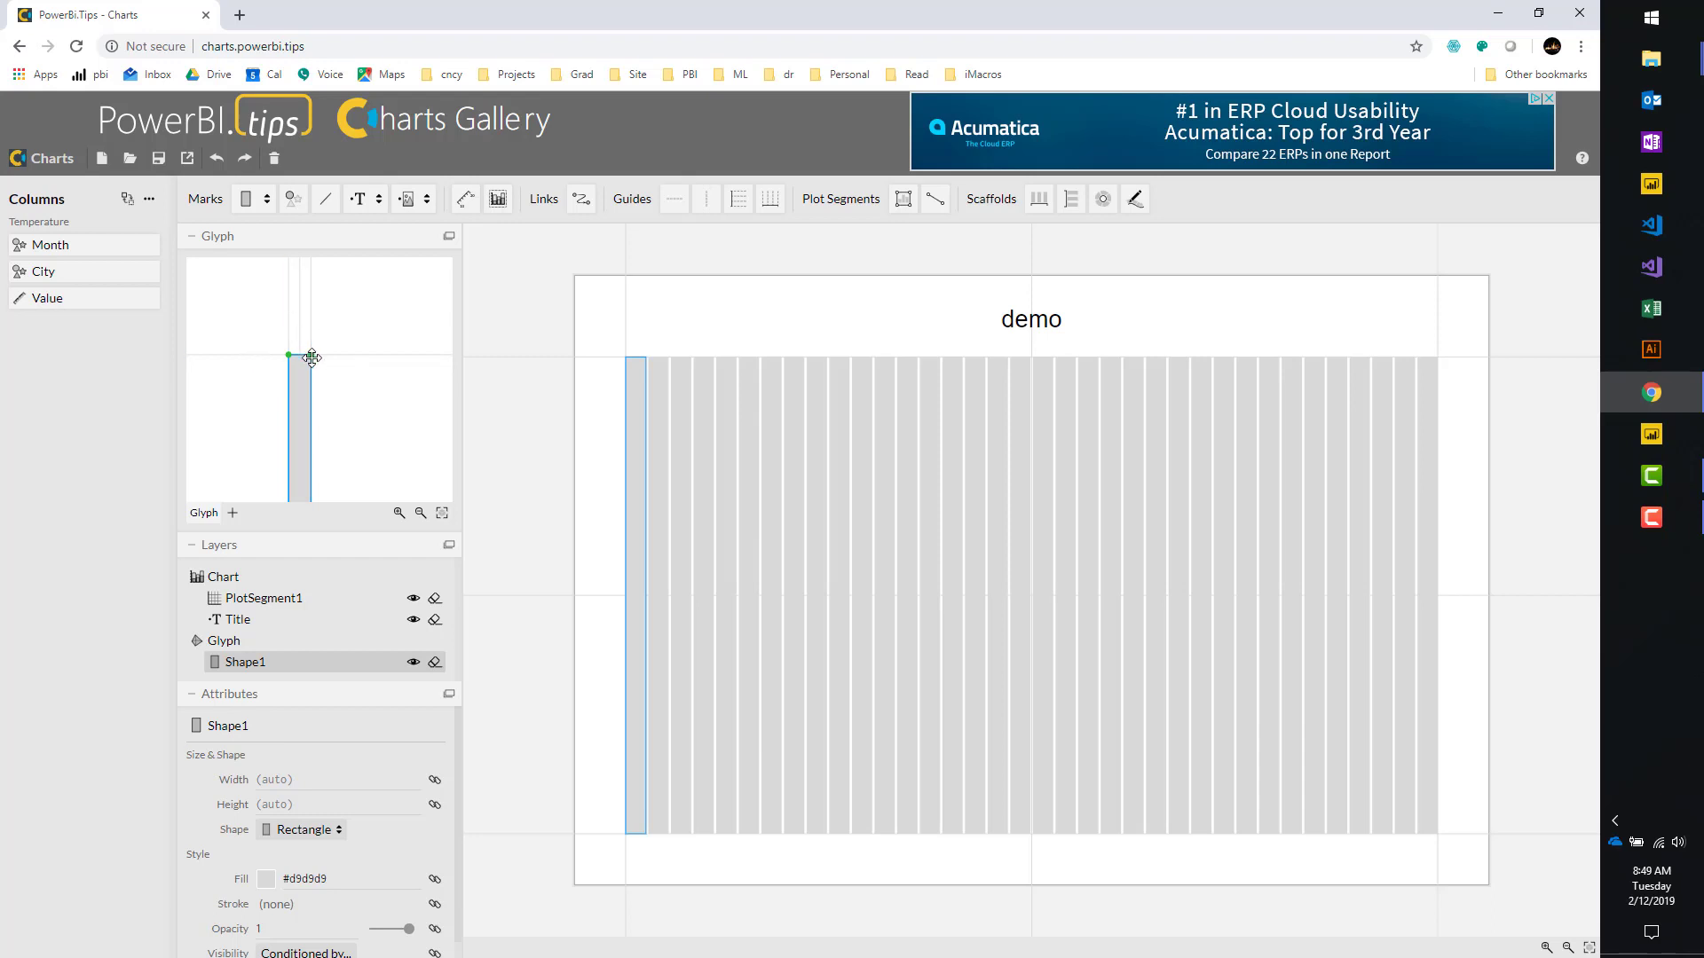
pyautogui.moveTo(300, 357); pyautogui.dragTo(293, 354)
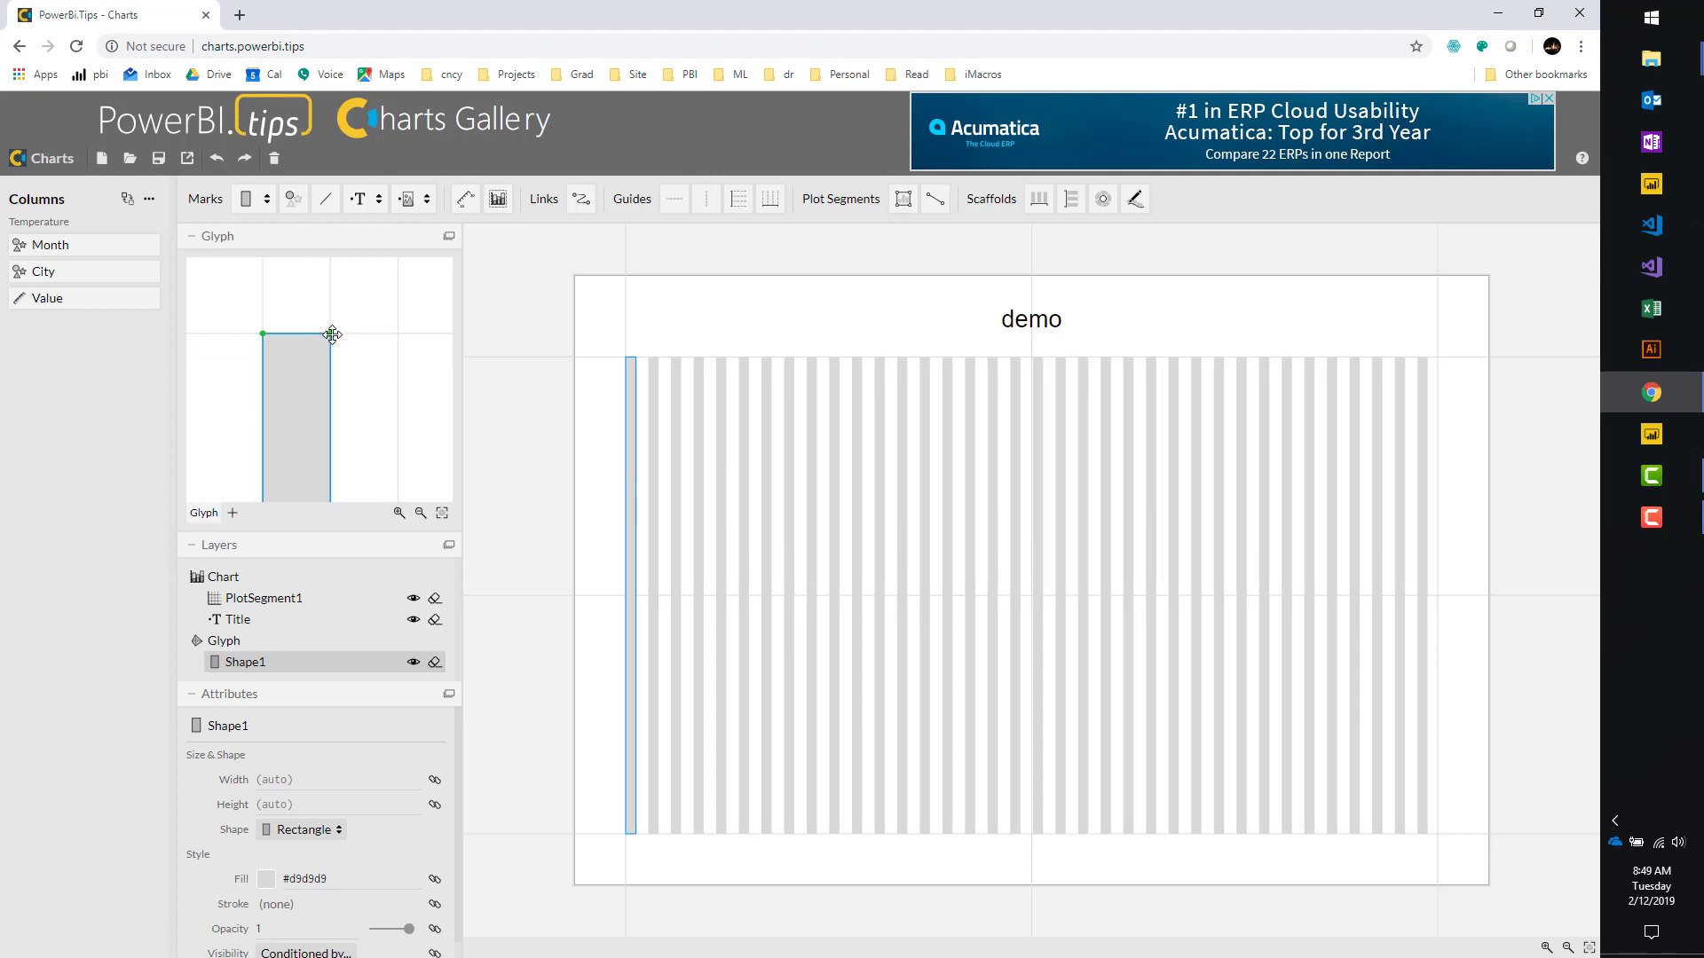
pyautogui.moveTo(333, 337); pyautogui.dragTo(362, 361)
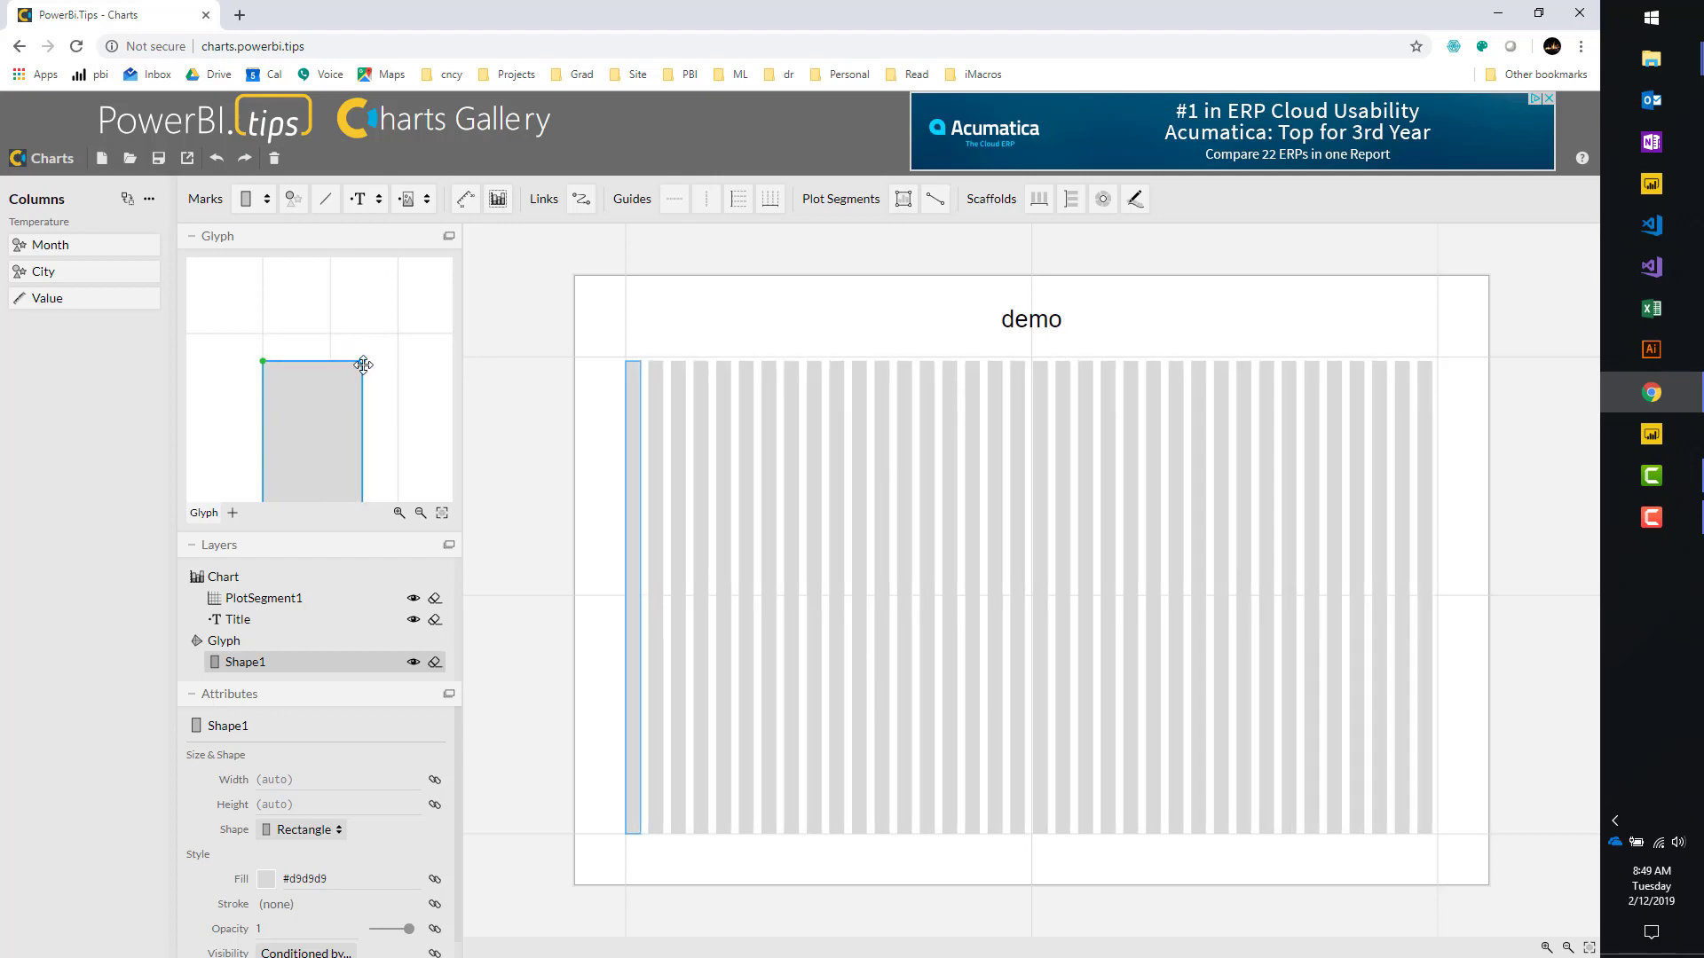
pyautogui.moveTo(362, 361); pyautogui.dragTo(400, 335)
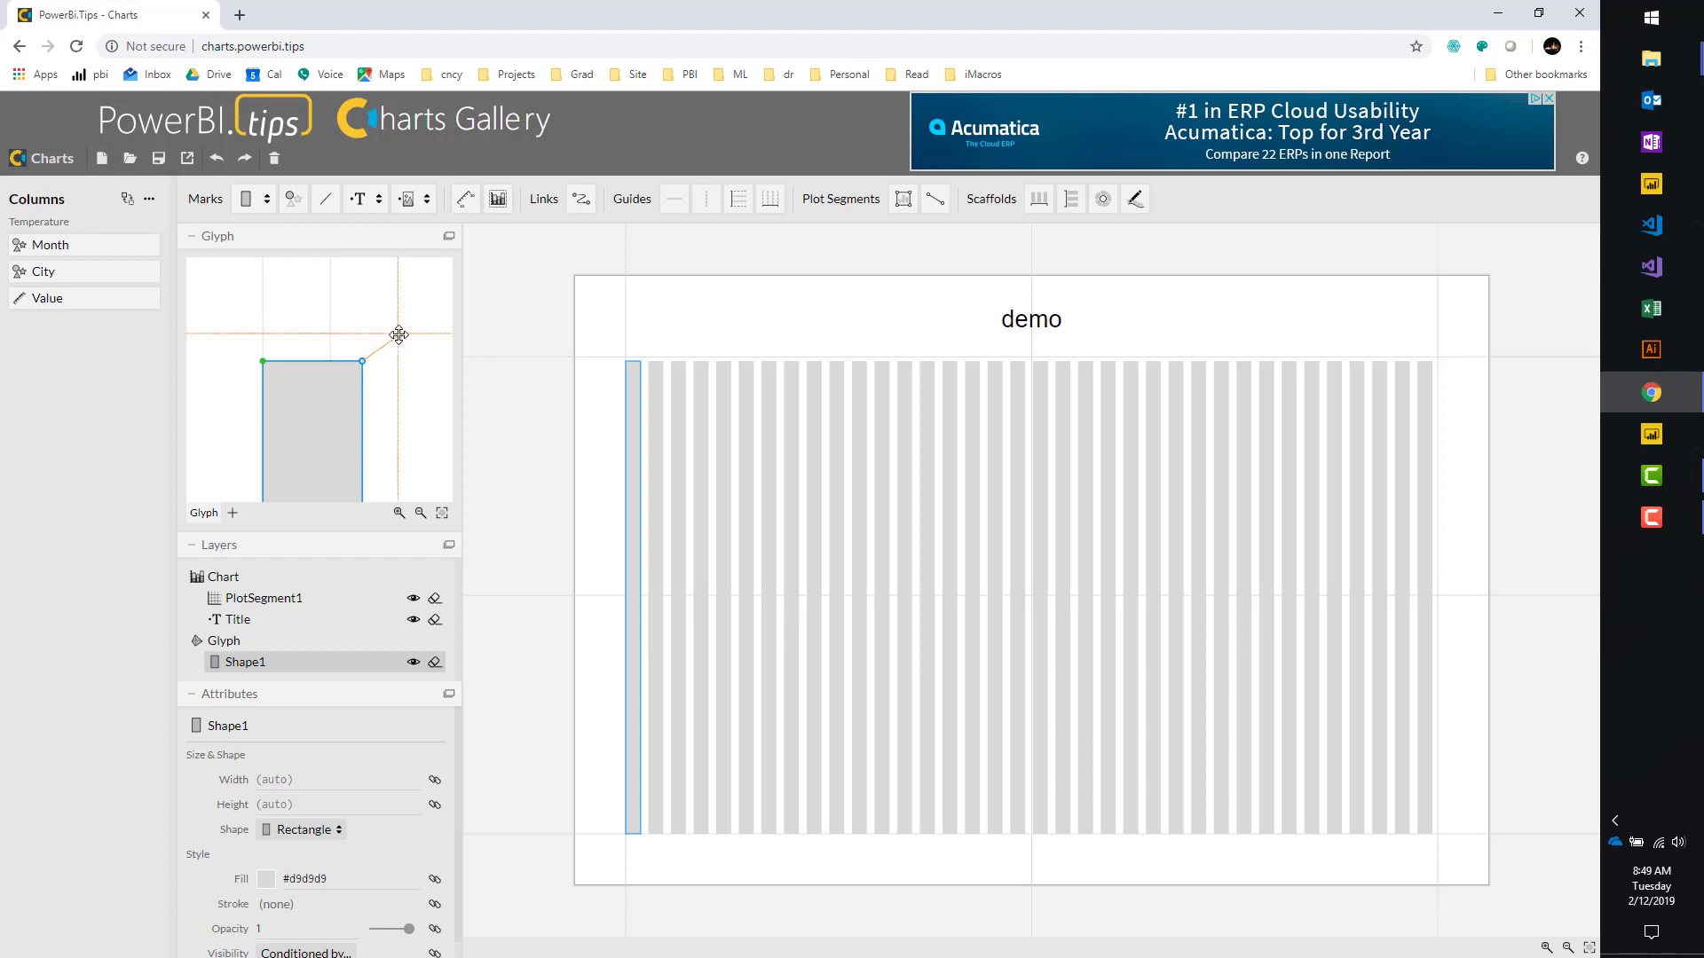
pyautogui.moveTo(397, 333); pyautogui.dragTo(400, 335)
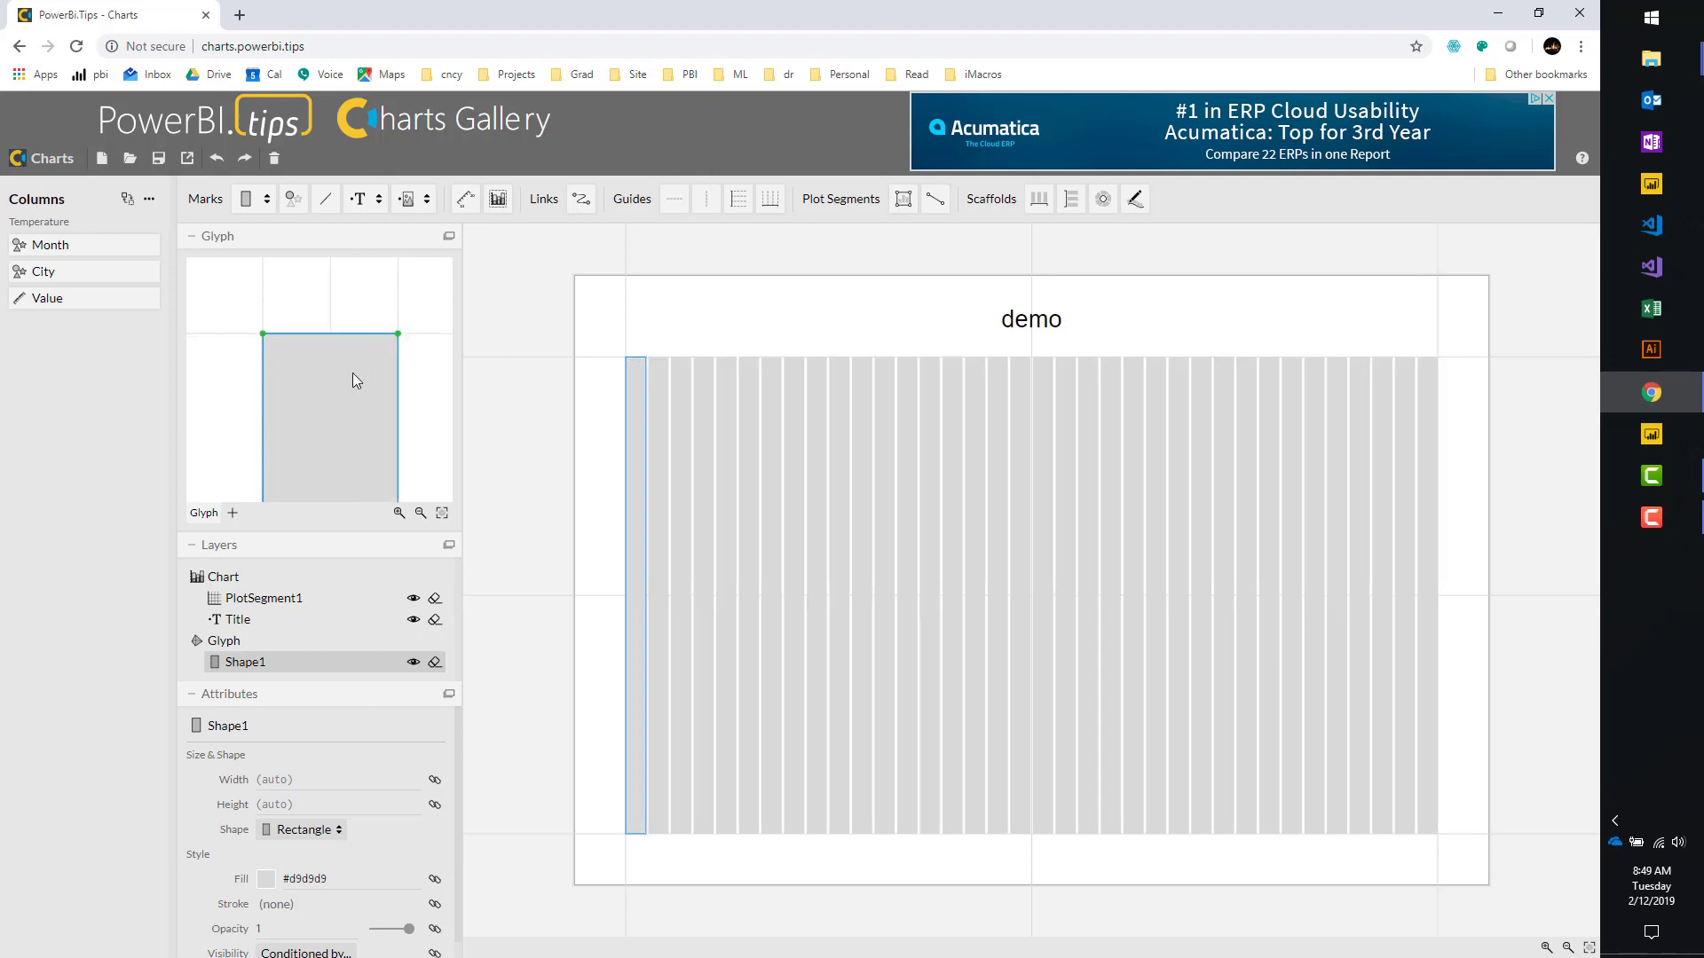
pyautogui.scroll(-8, 289, 368)
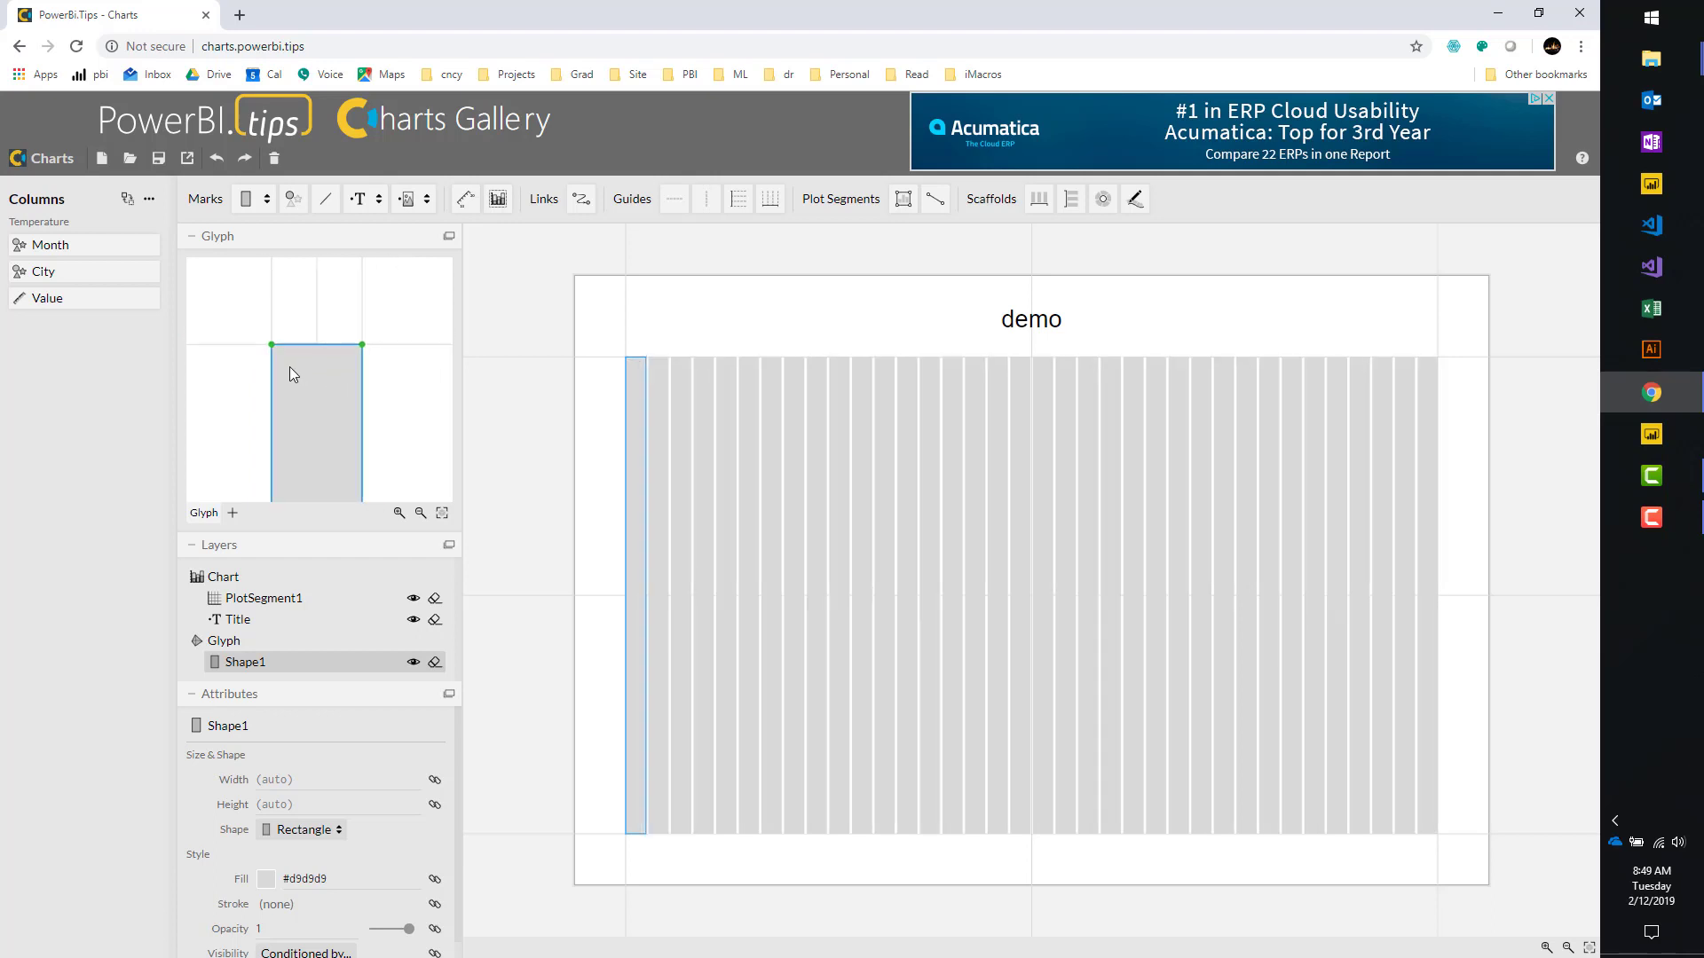
pyautogui.moveTo(350, 361); pyautogui.dragTo(362, 304)
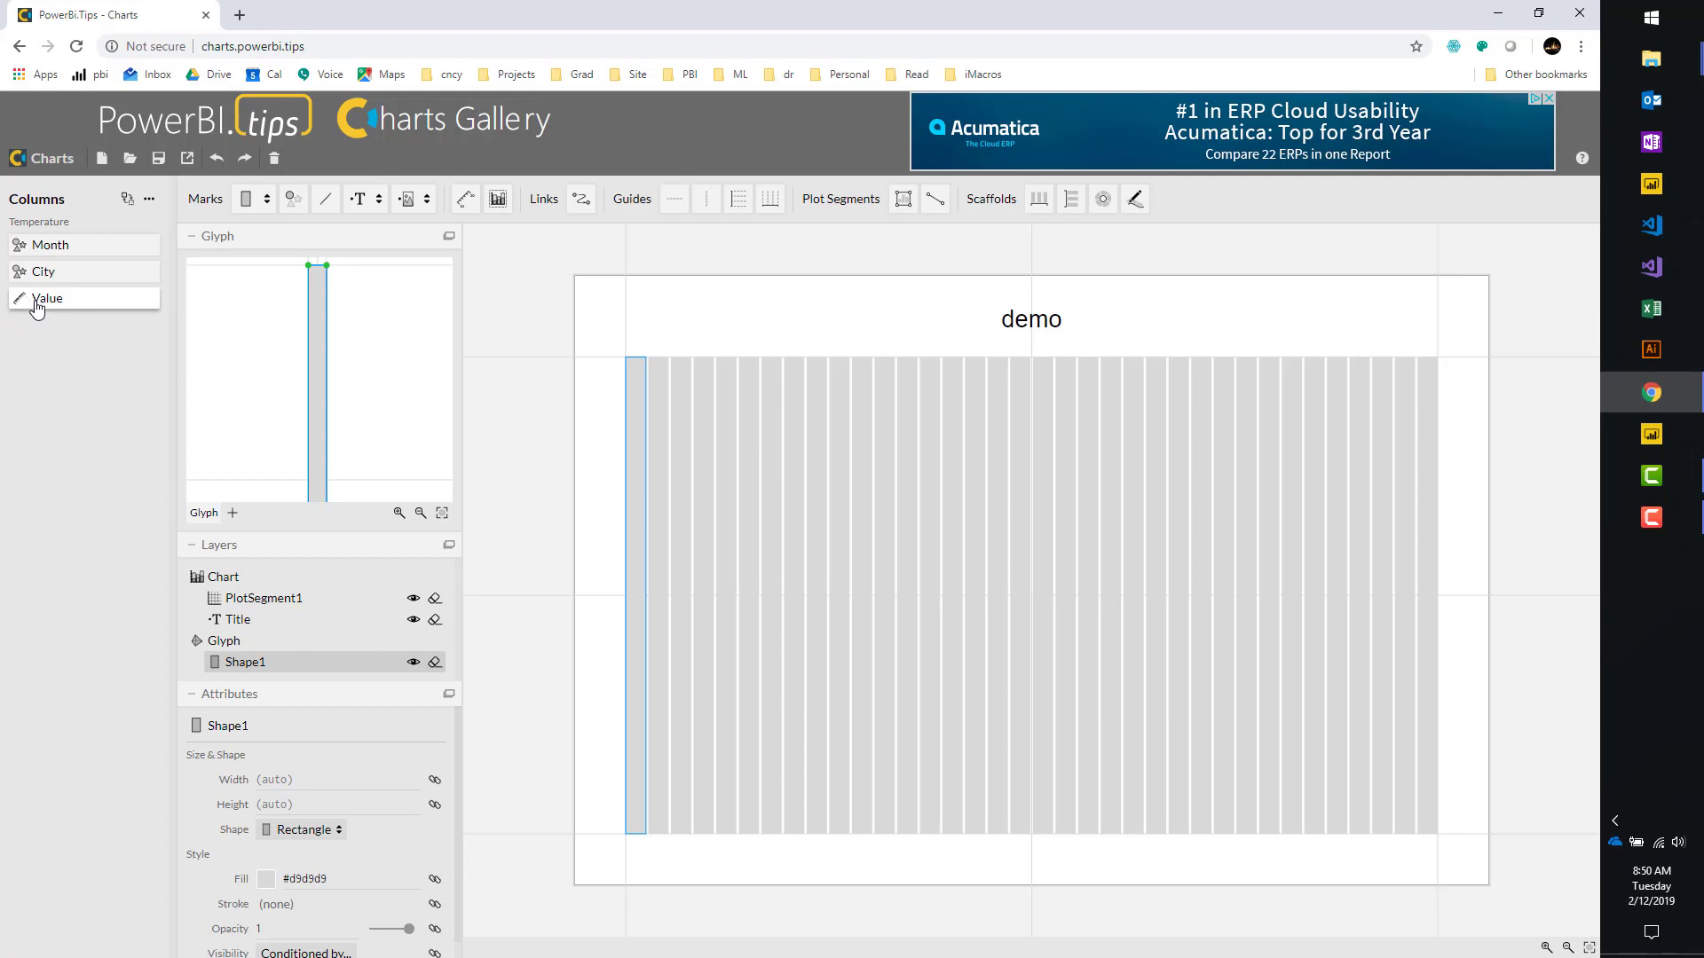
# Bind Shape1's height to avg(Value) by dropping the Value column on its height handle.
pyautogui.moveTo(37, 311); pyautogui.dragTo(307, 455)
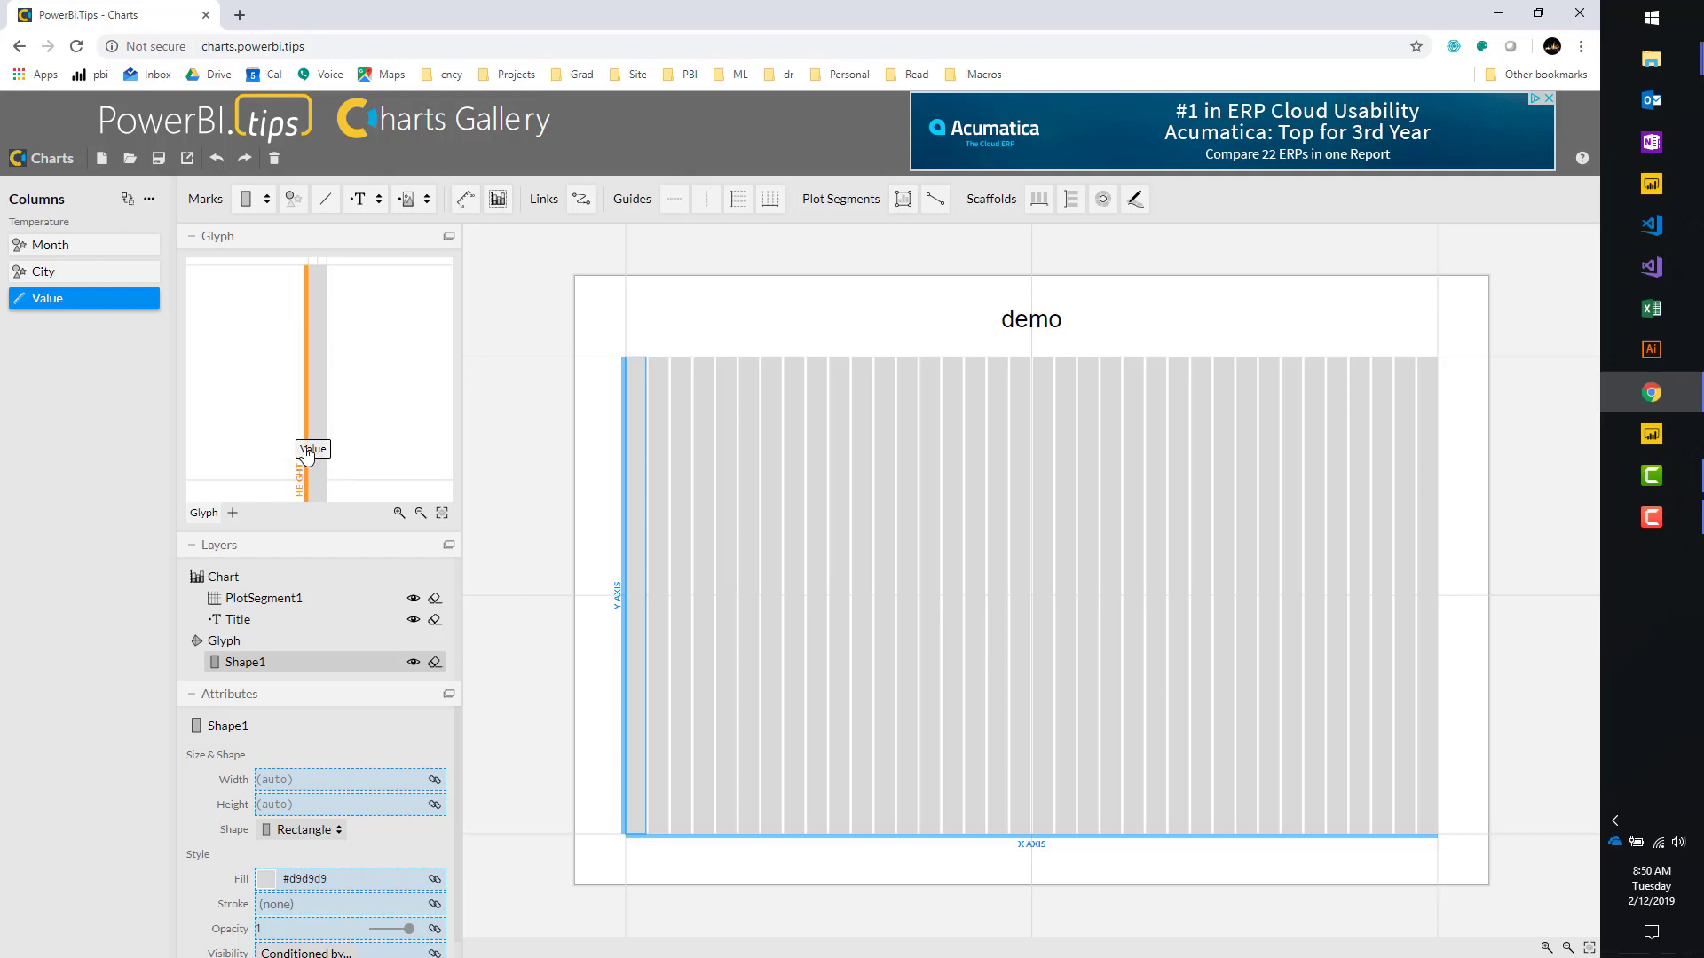
pyautogui.moveTo(307, 455); pyautogui.dragTo(308, 450)
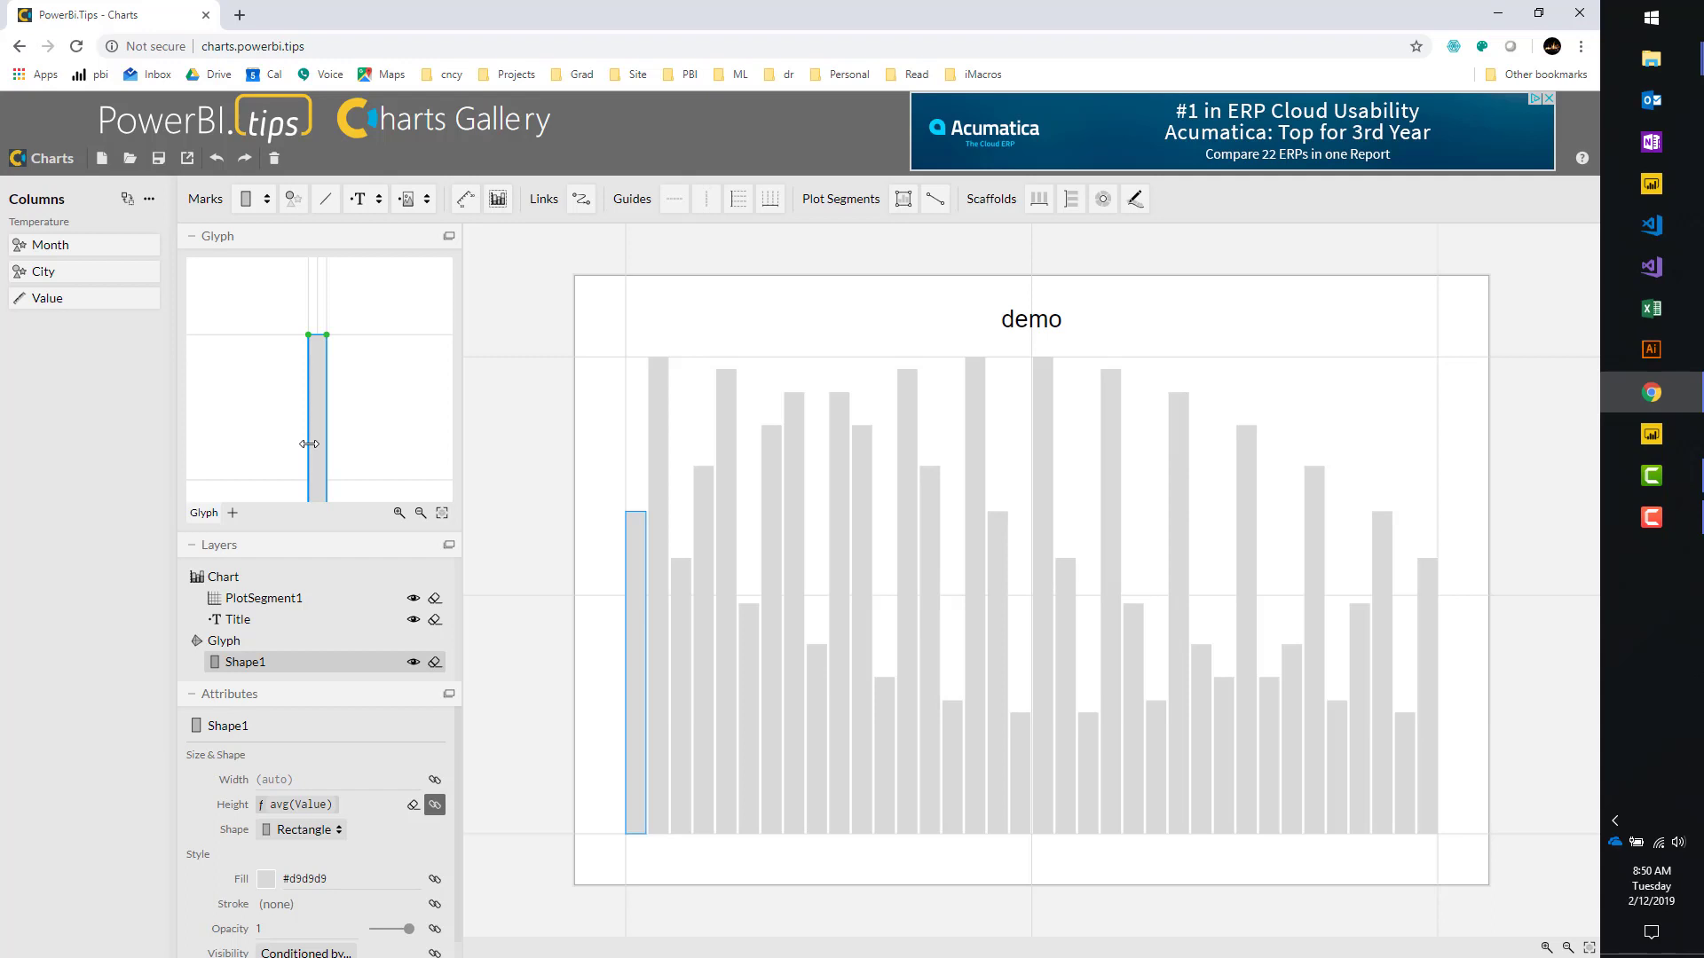
pyautogui.scroll(-3, 278, 404)
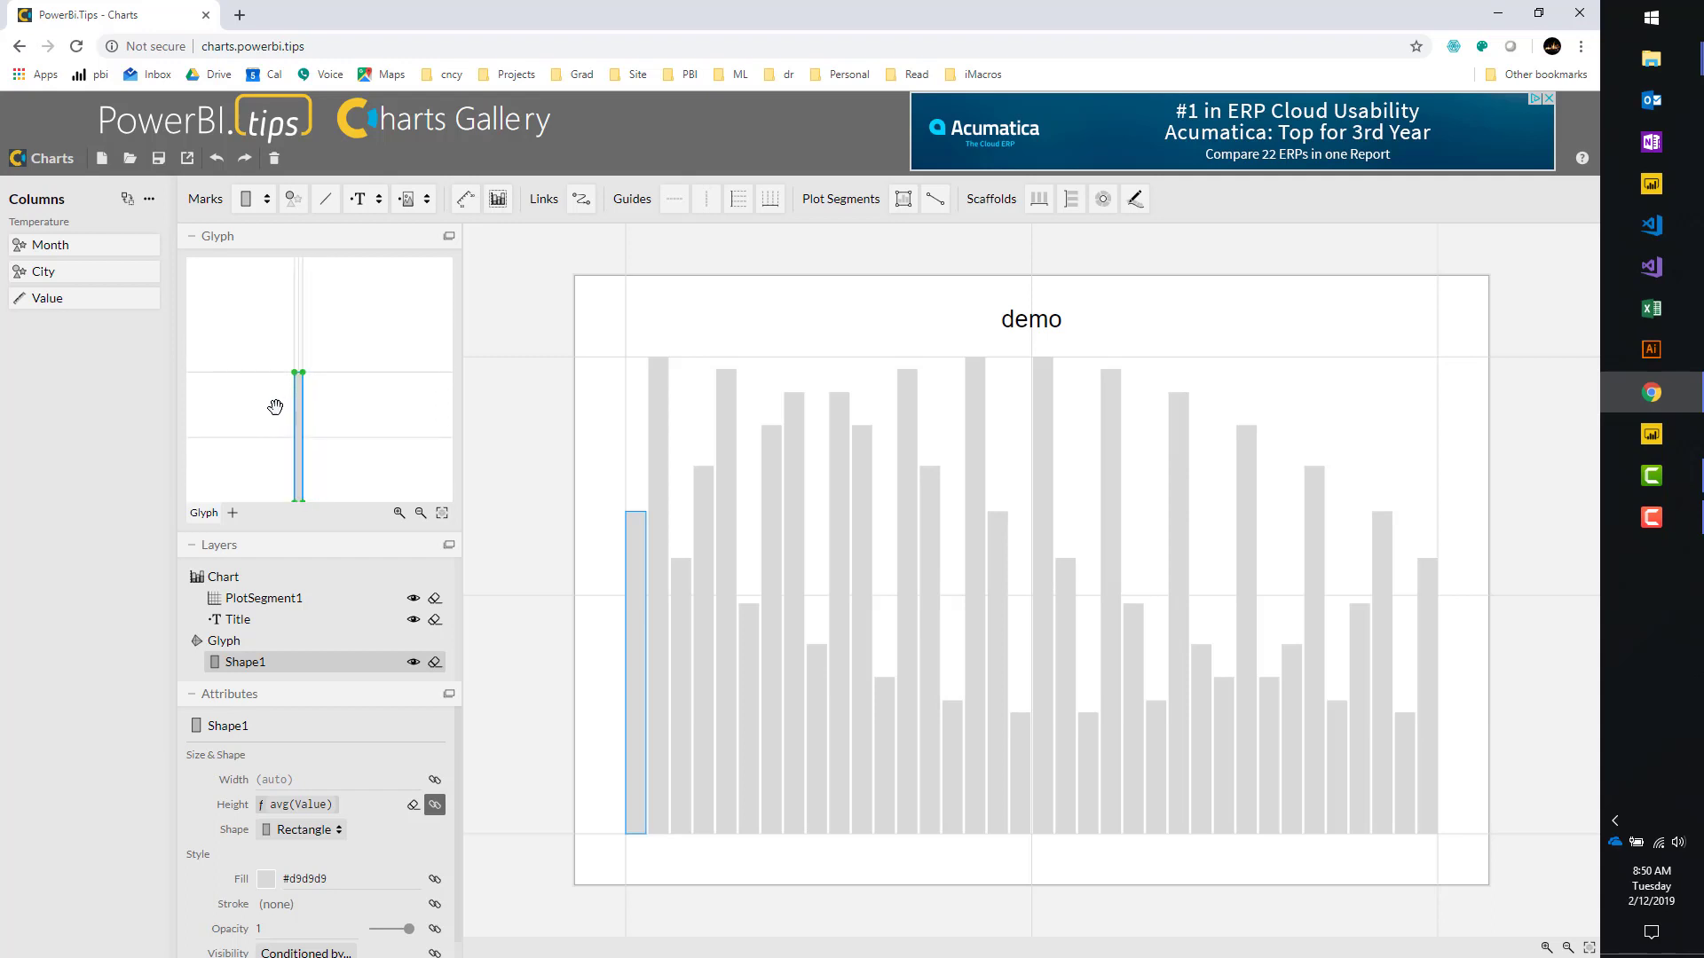
pyautogui.moveTo(276, 405); pyautogui.dragTo(302, 345)
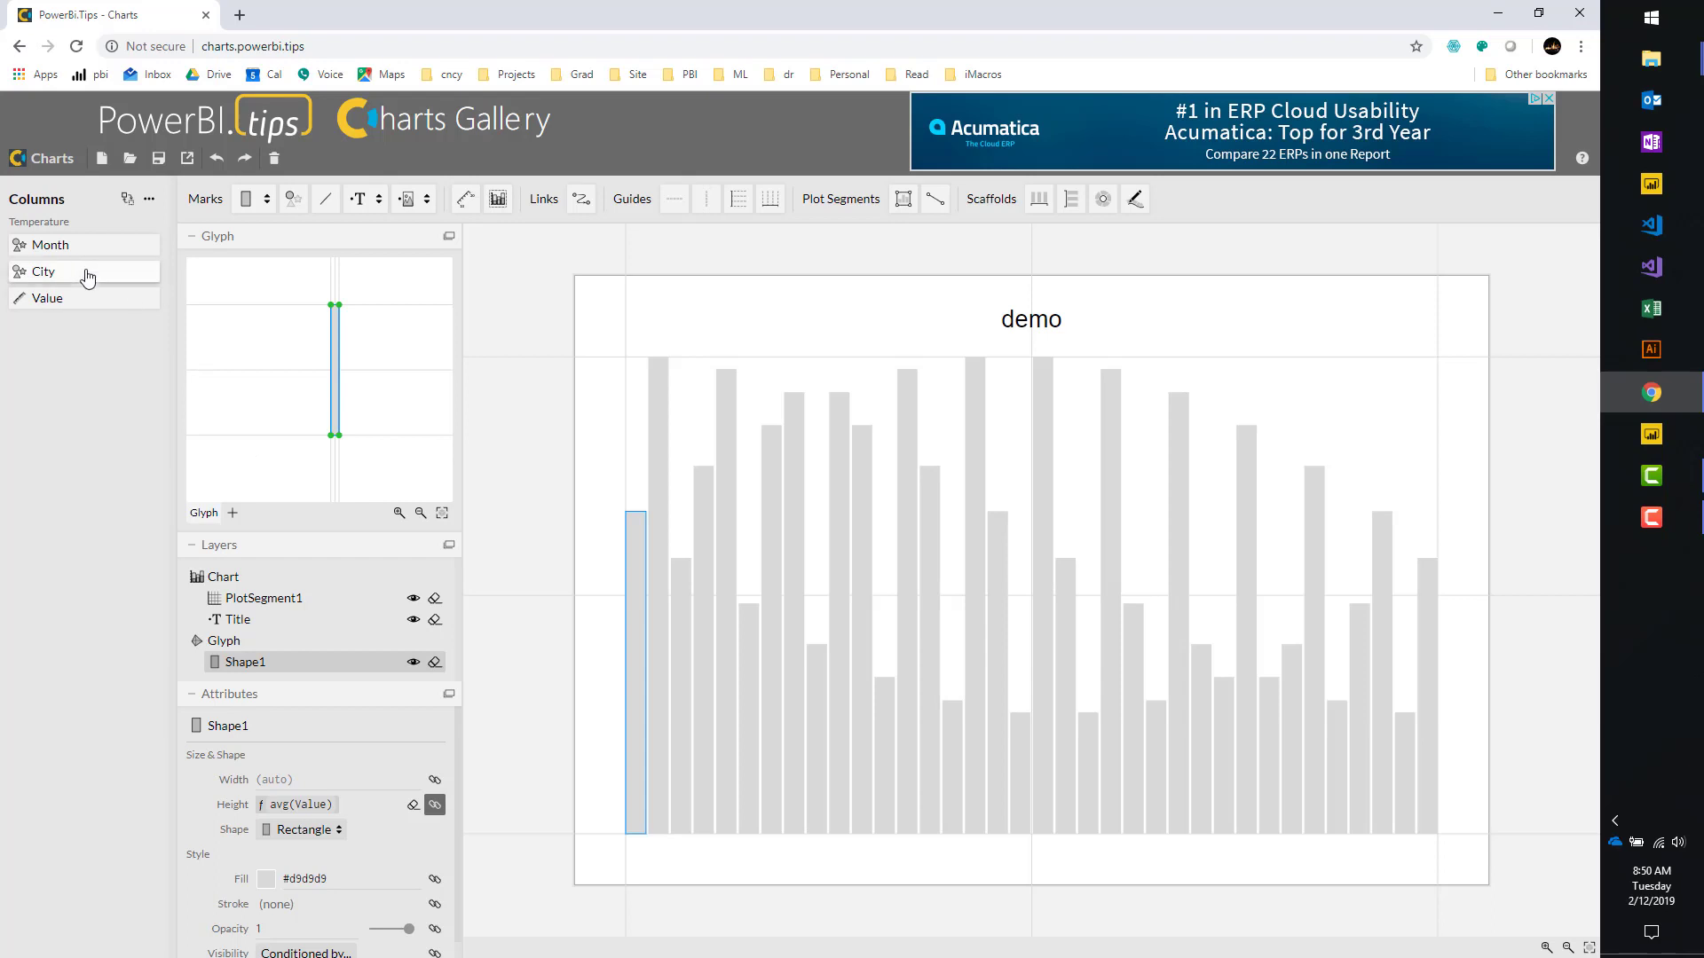
# Bind Shape1's Fill to first(City), colouring the bars green, purple and orange by city.
pyautogui.moveTo(76, 273)
pyautogui.mouseDown()
pyautogui.moveTo(121, 293)
pyautogui.moveTo(178, 391)
pyautogui.moveTo(171, 604)
pyautogui.moveTo(284, 798)
pyautogui.moveTo(306, 901)
pyautogui.moveTo(290, 860)
pyautogui.moveTo(145, 754)
pyautogui.moveTo(126, 708)
pyautogui.mouseUp()
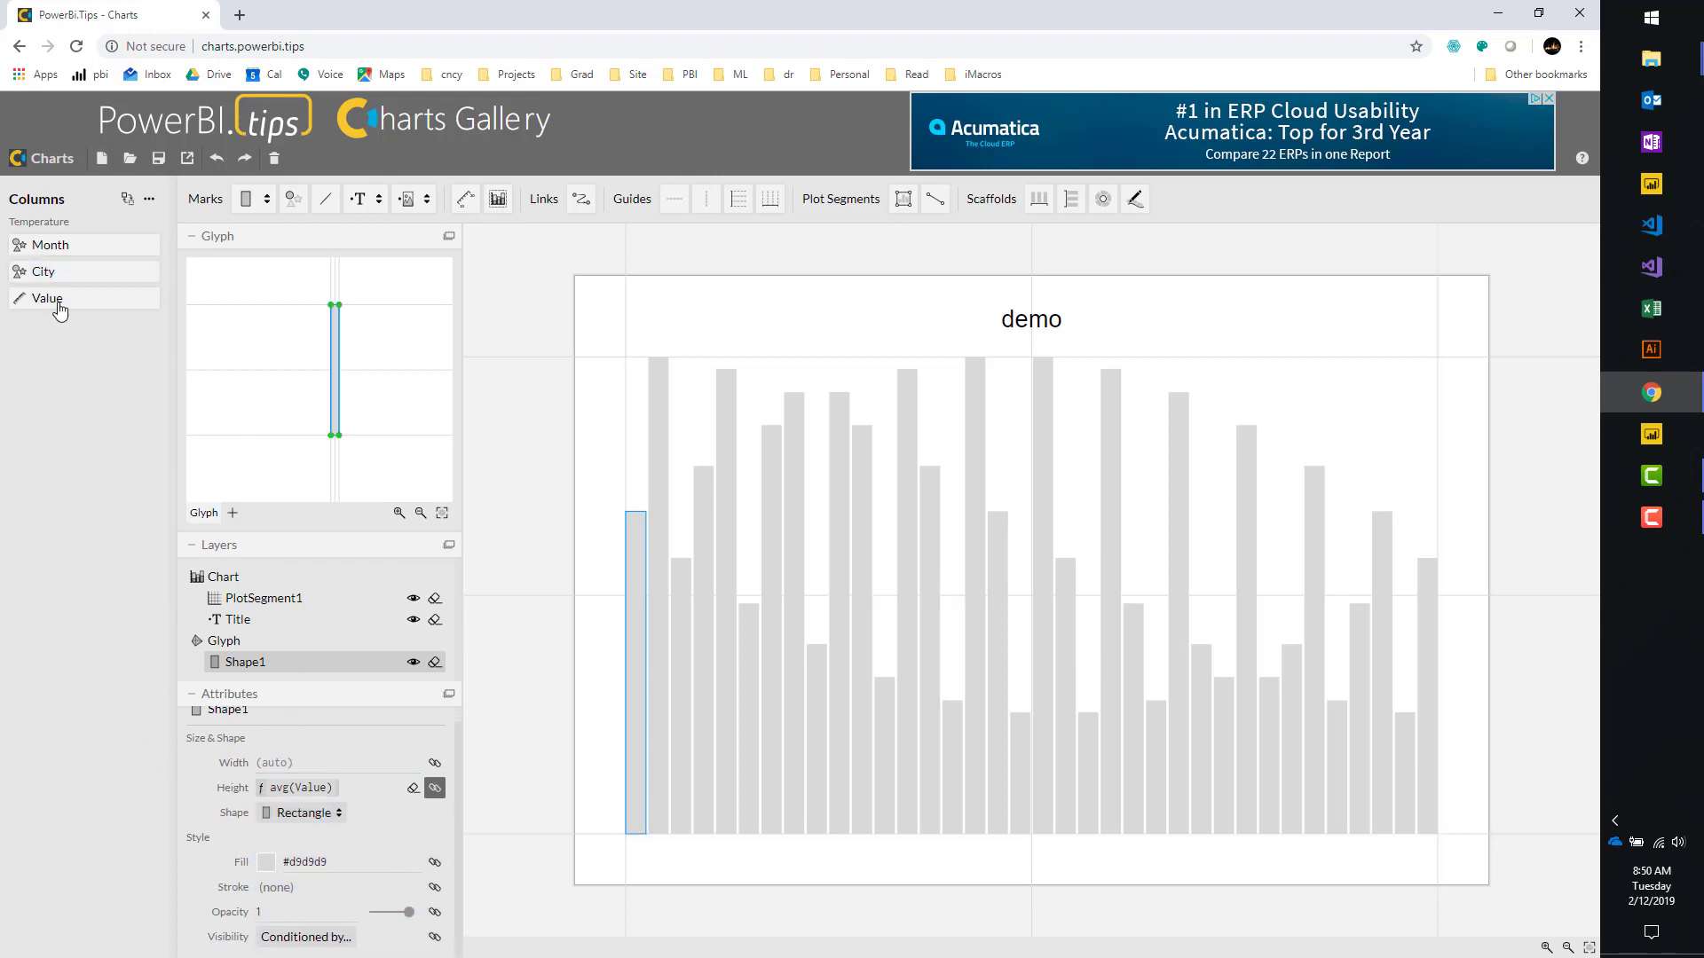
pyautogui.moveTo(49, 272)
pyautogui.mouseDown()
pyautogui.moveTo(155, 444)
pyautogui.moveTo(263, 842)
pyautogui.moveTo(371, 865)
pyautogui.moveTo(348, 941)
pyautogui.moveTo(377, 848)
pyautogui.mouseUp()
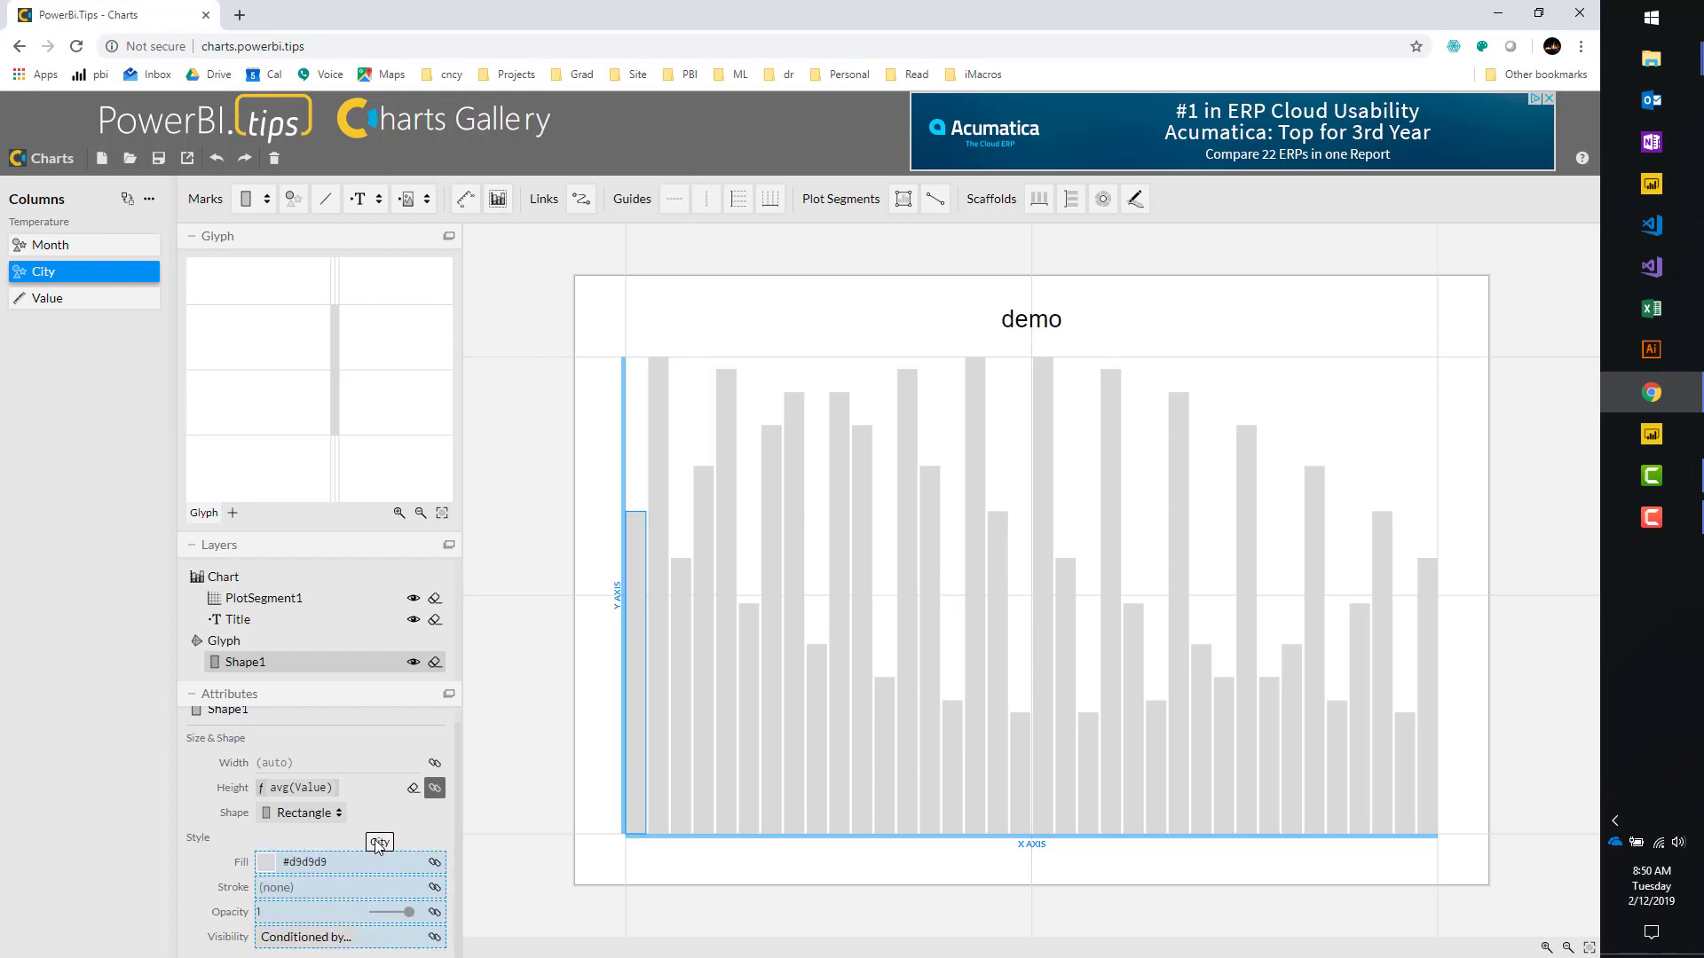
pyautogui.moveTo(376, 844)
pyautogui.mouseDown()
pyautogui.moveTo(330, 862)
pyautogui.moveTo(328, 885)
pyautogui.mouseUp()
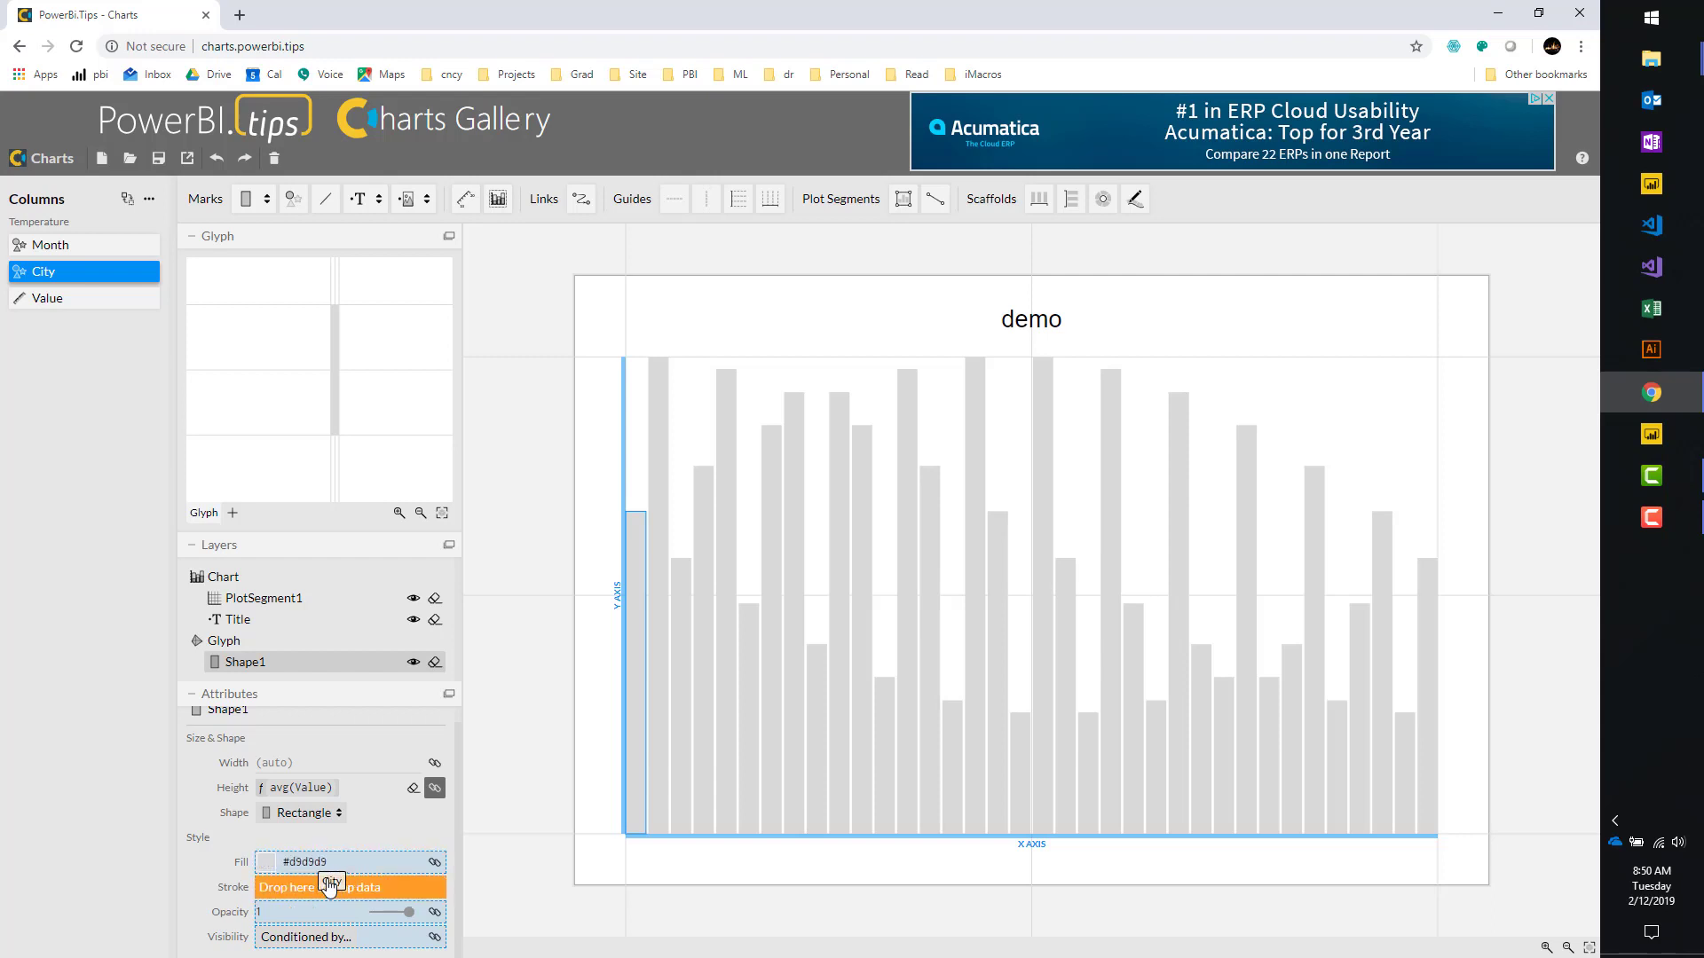
pyautogui.moveTo(329, 887)
pyautogui.mouseDown()
pyautogui.moveTo(377, 947)
pyautogui.moveTo(330, 870)
pyautogui.mouseUp()
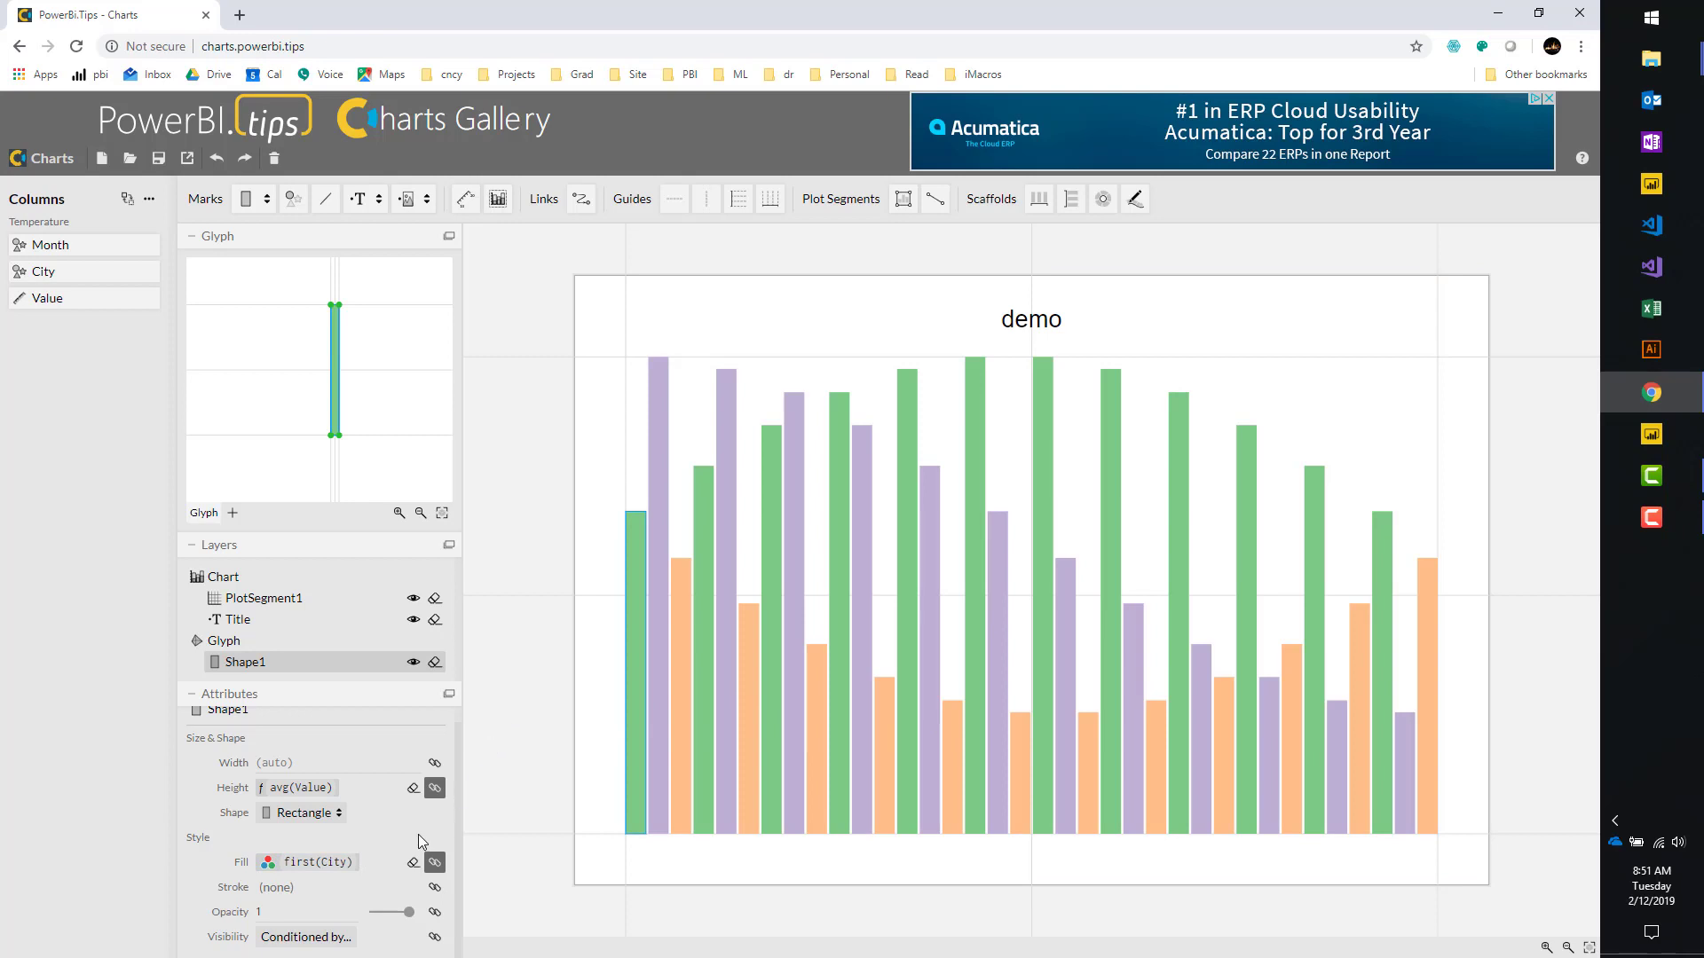
# Preview the Temperature rows, then set City1 to Power BI teal #01b8aa in Scale2.
pyautogui.click(149, 210)
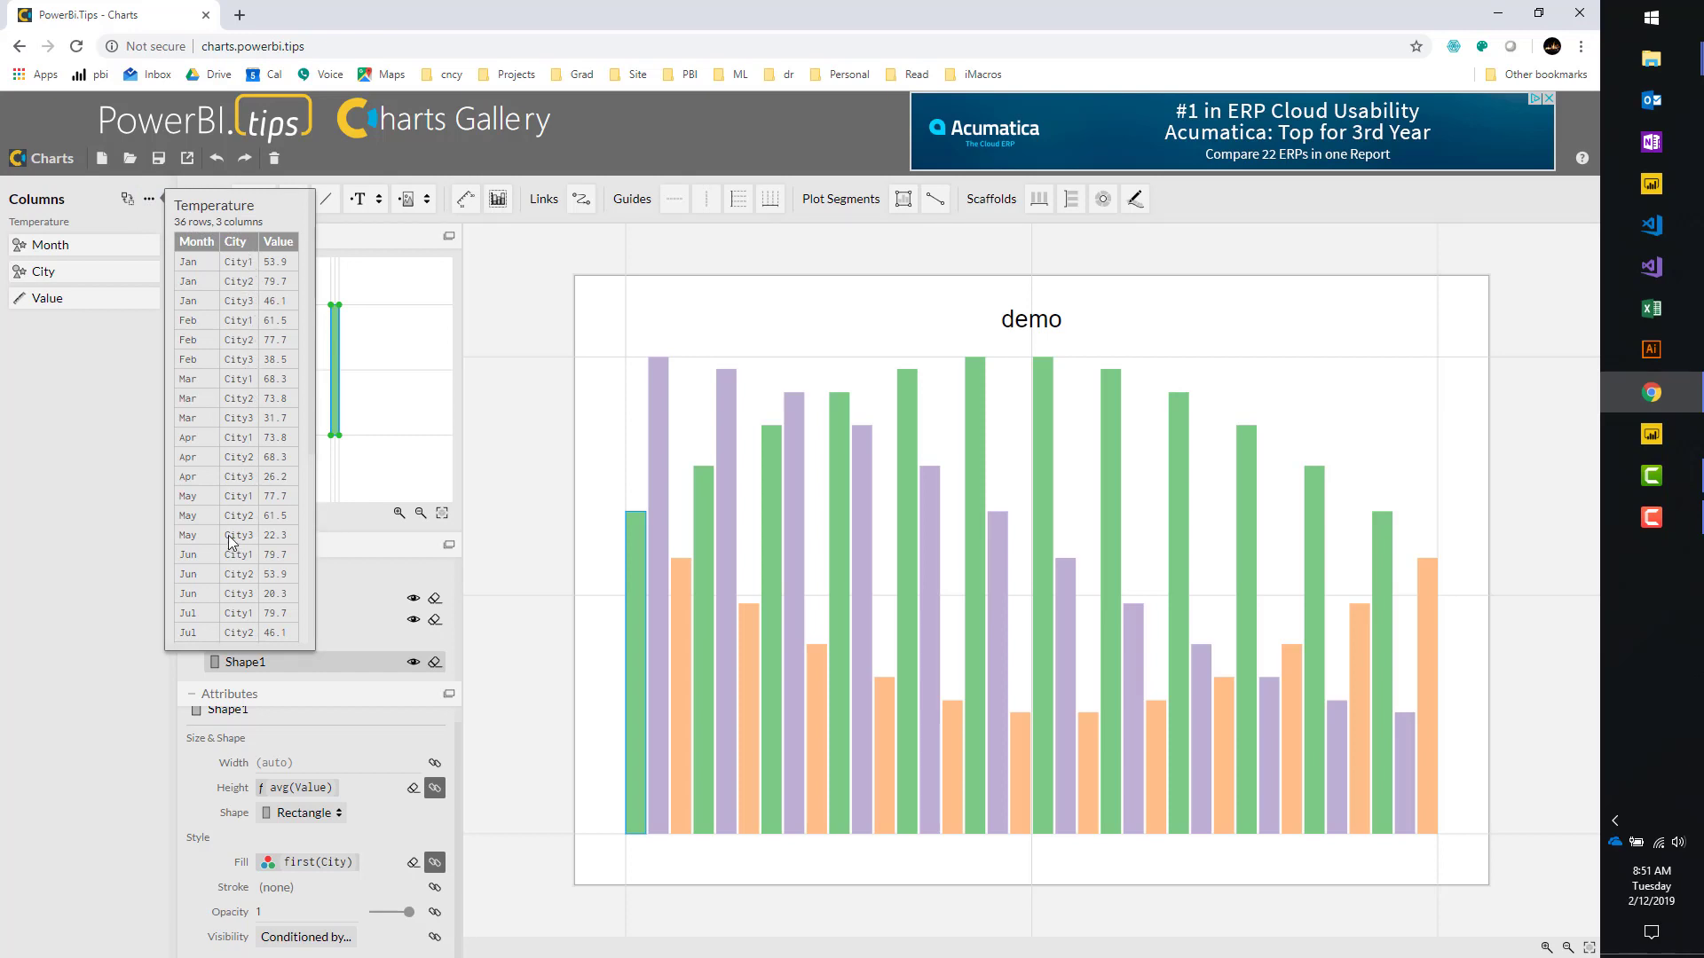
pyautogui.click(110, 541)
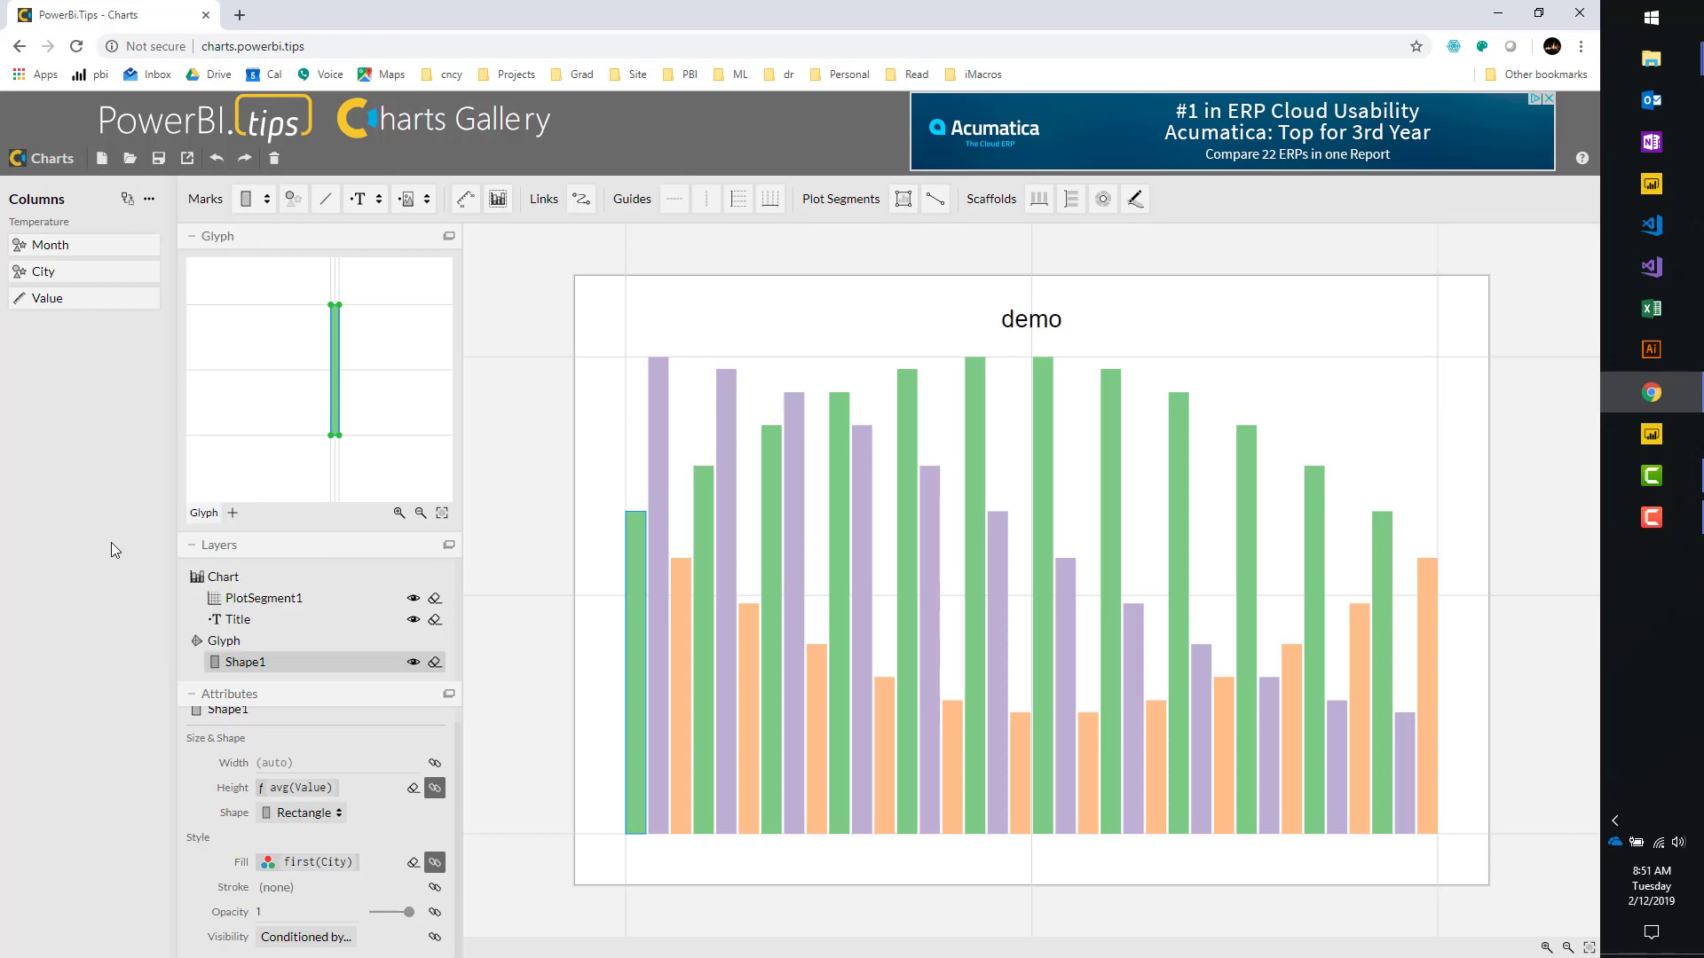
pyautogui.click(435, 863)
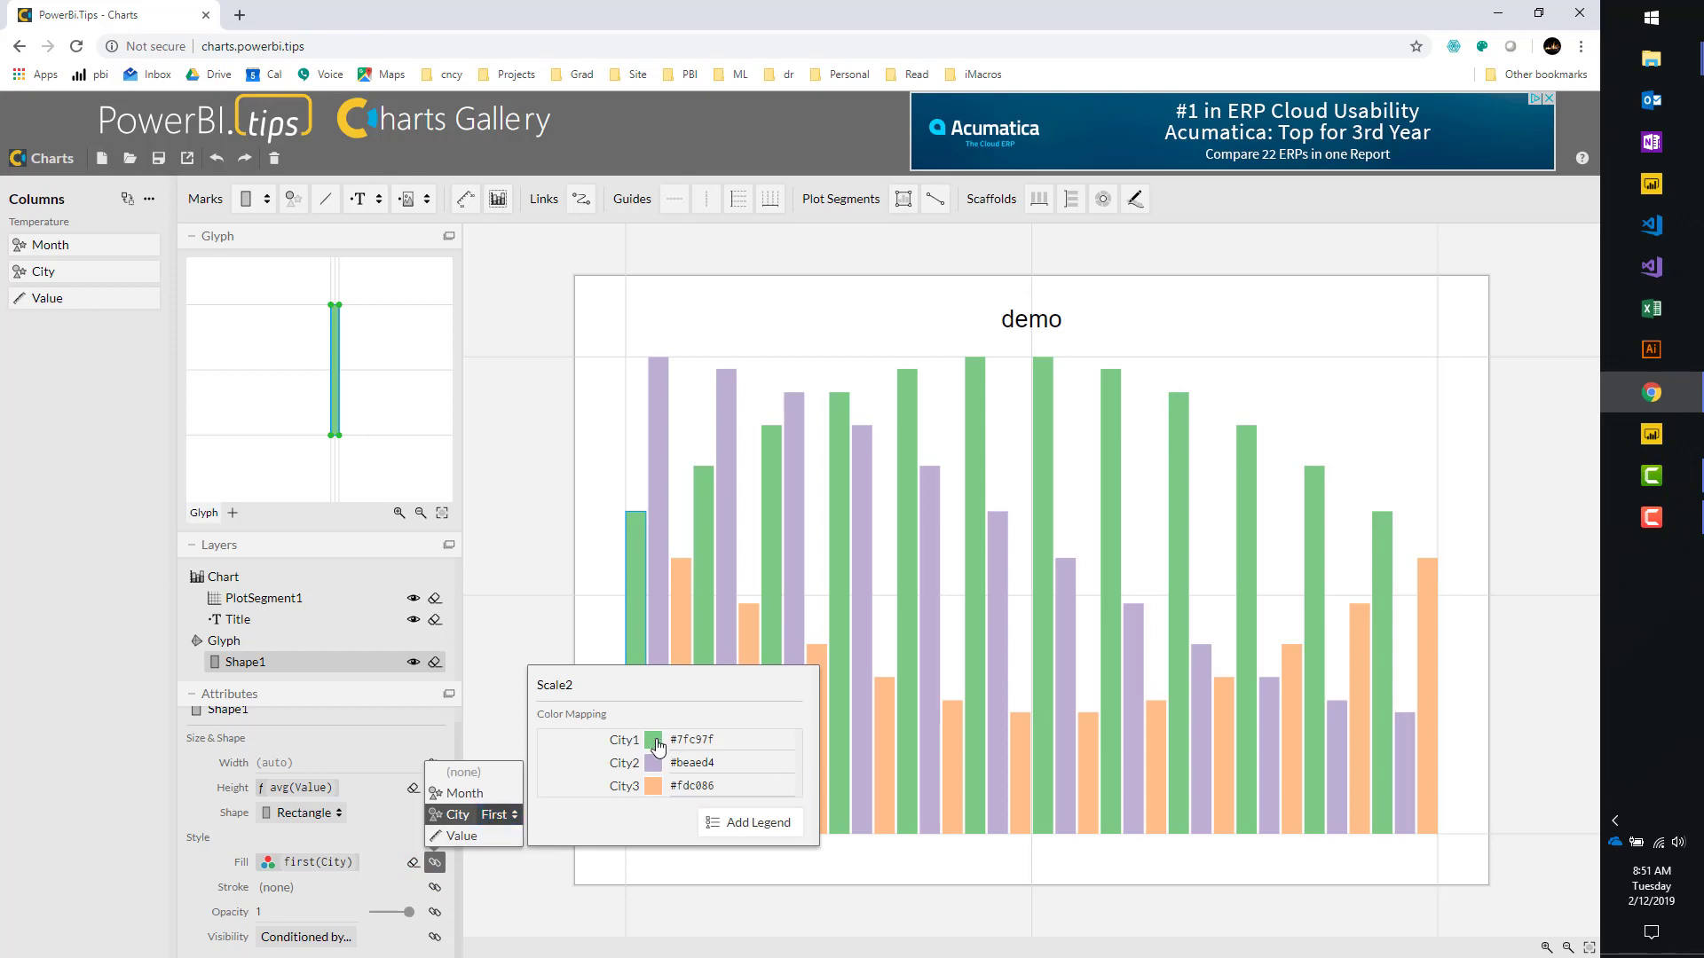
pyautogui.click(654, 741)
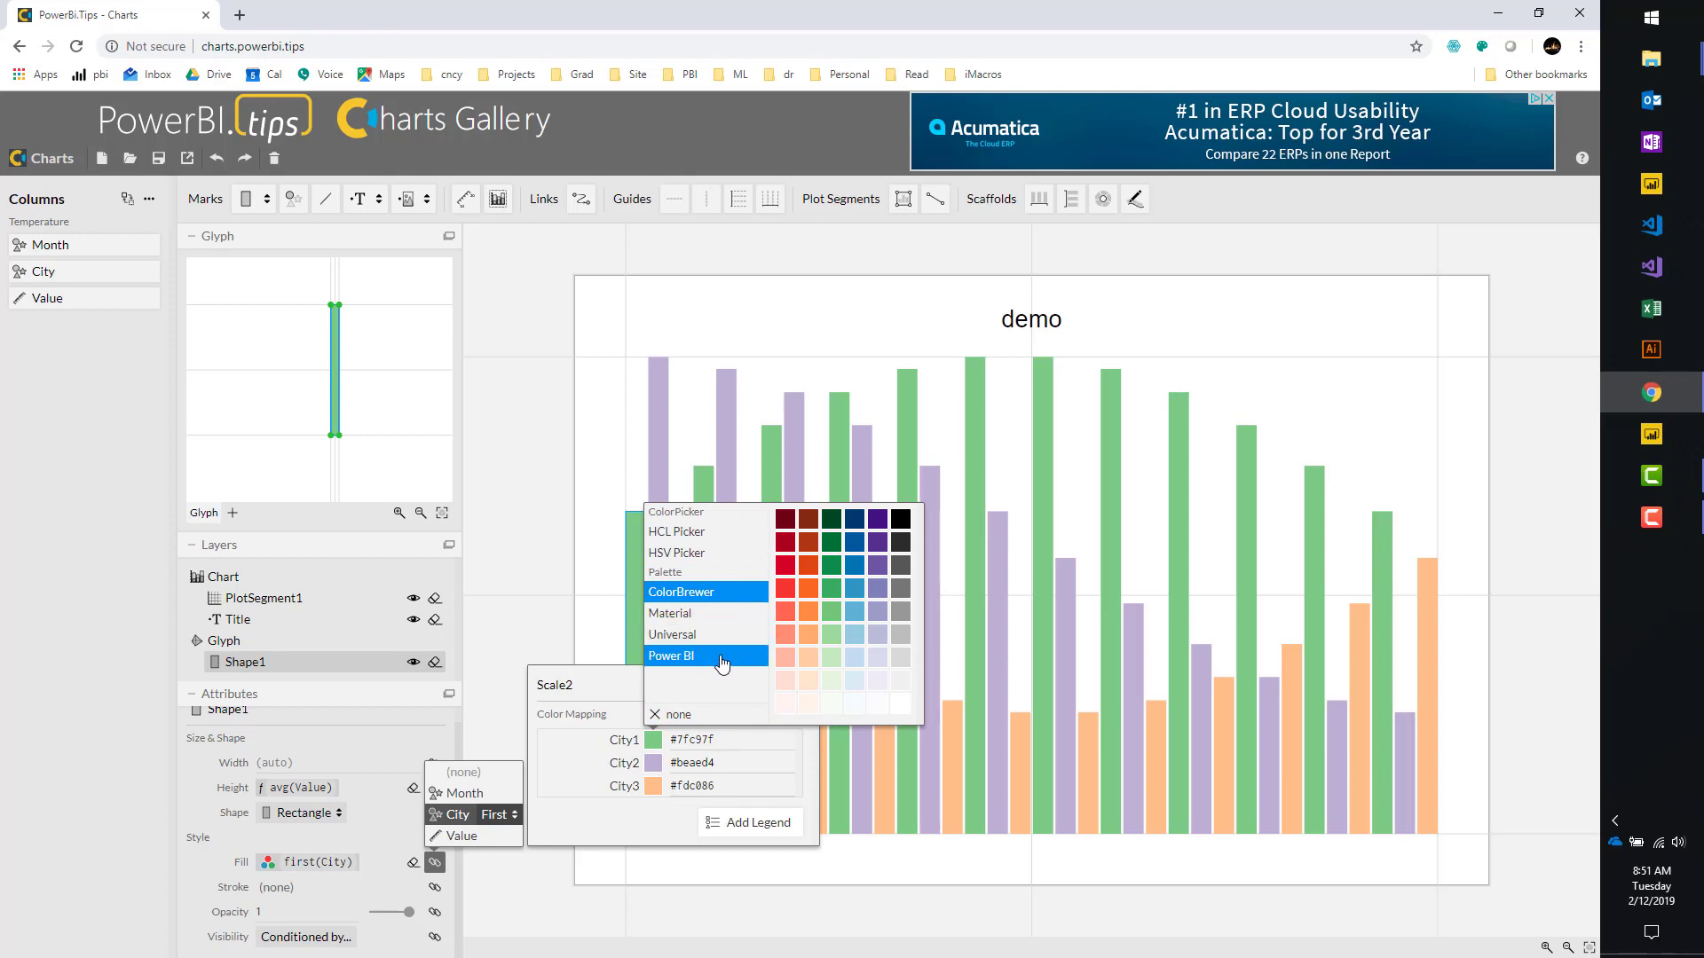
pyautogui.click(695, 657)
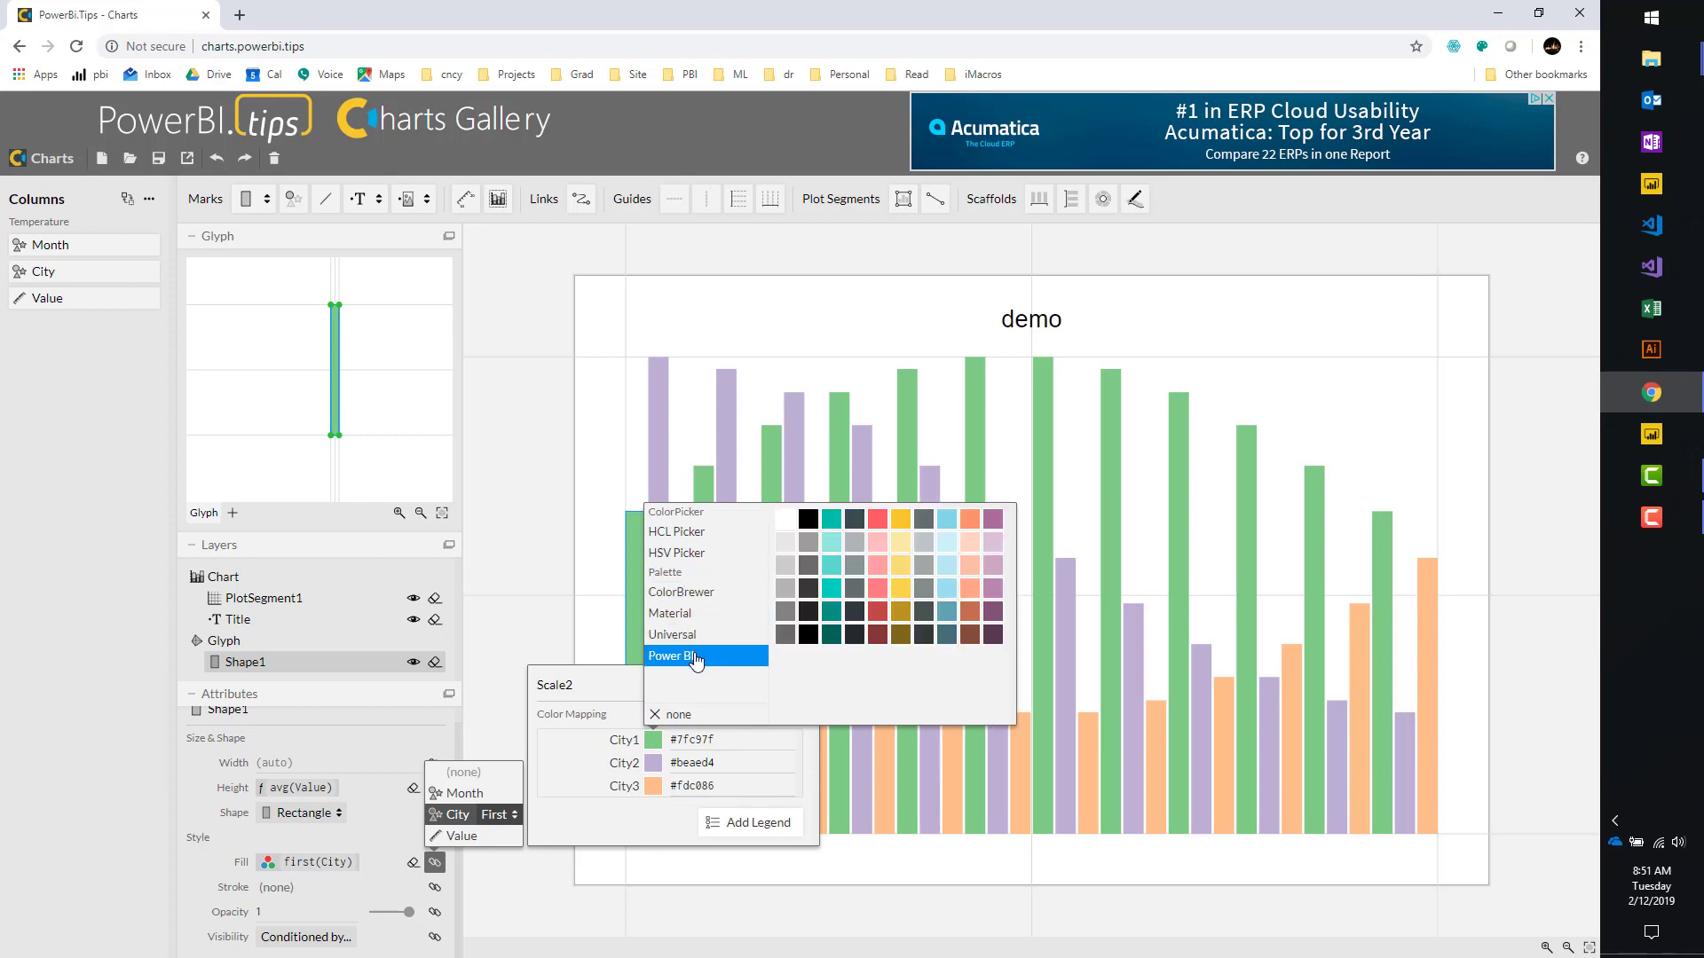
pyautogui.click(831, 524)
pyautogui.click(654, 763)
# Set City2 to dark grey #374649 and City3 to coral red #fd625e.
pyautogui.click(654, 764)
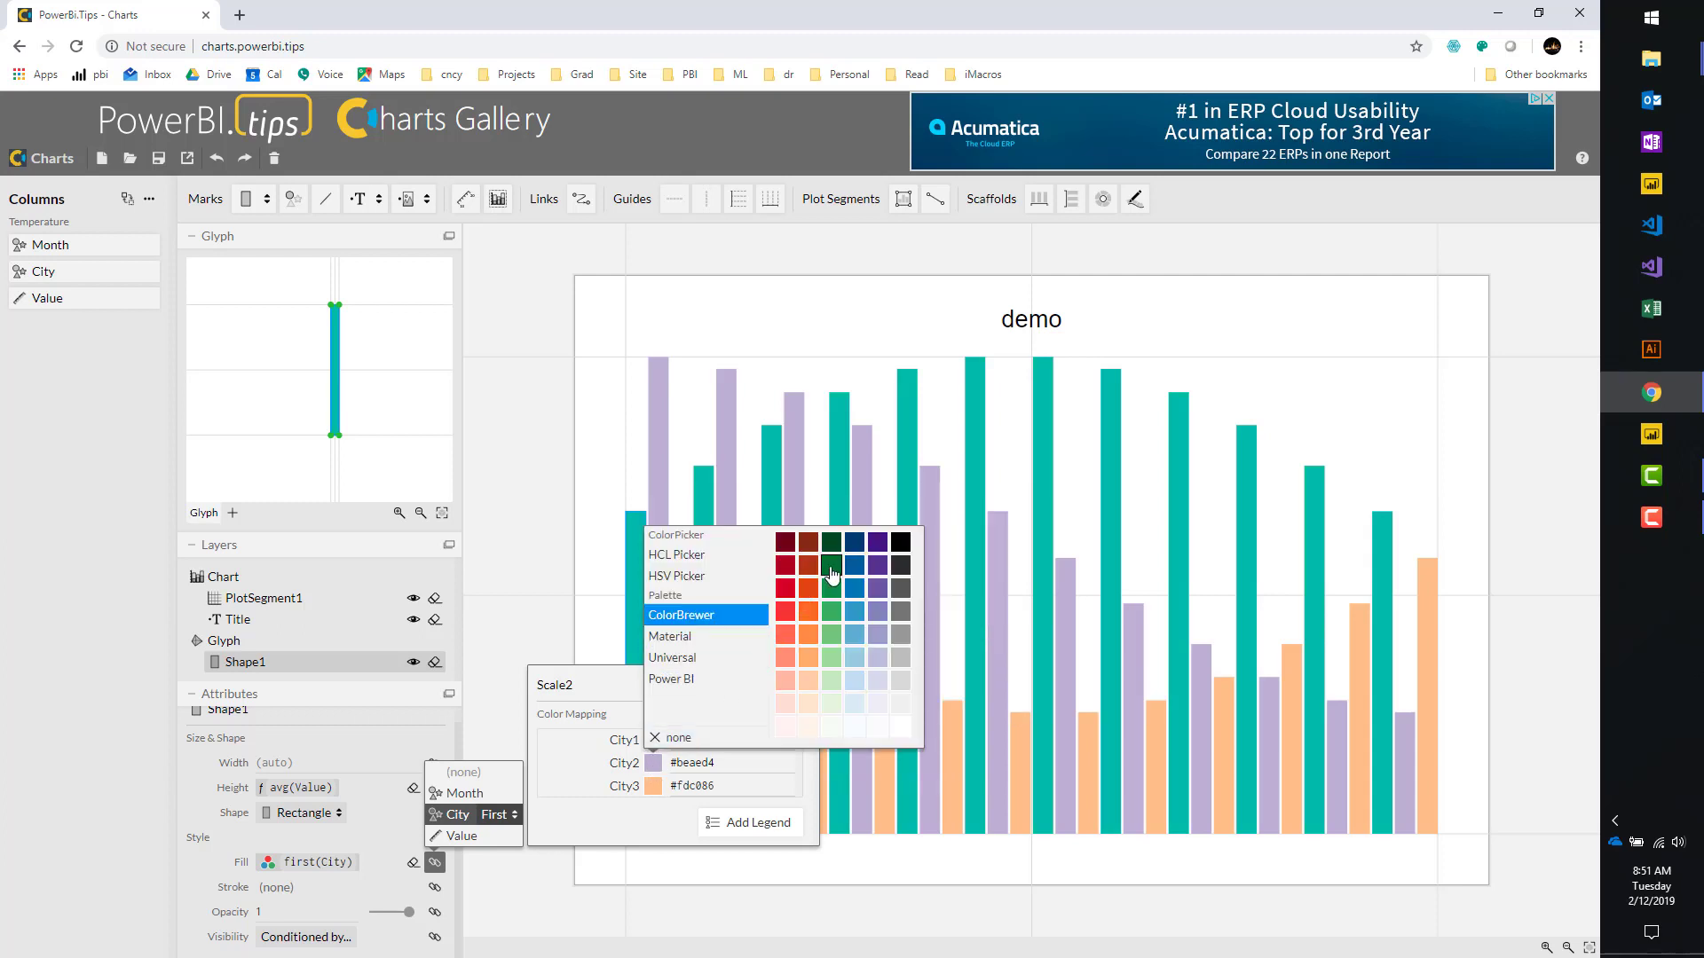
pyautogui.click(713, 680)
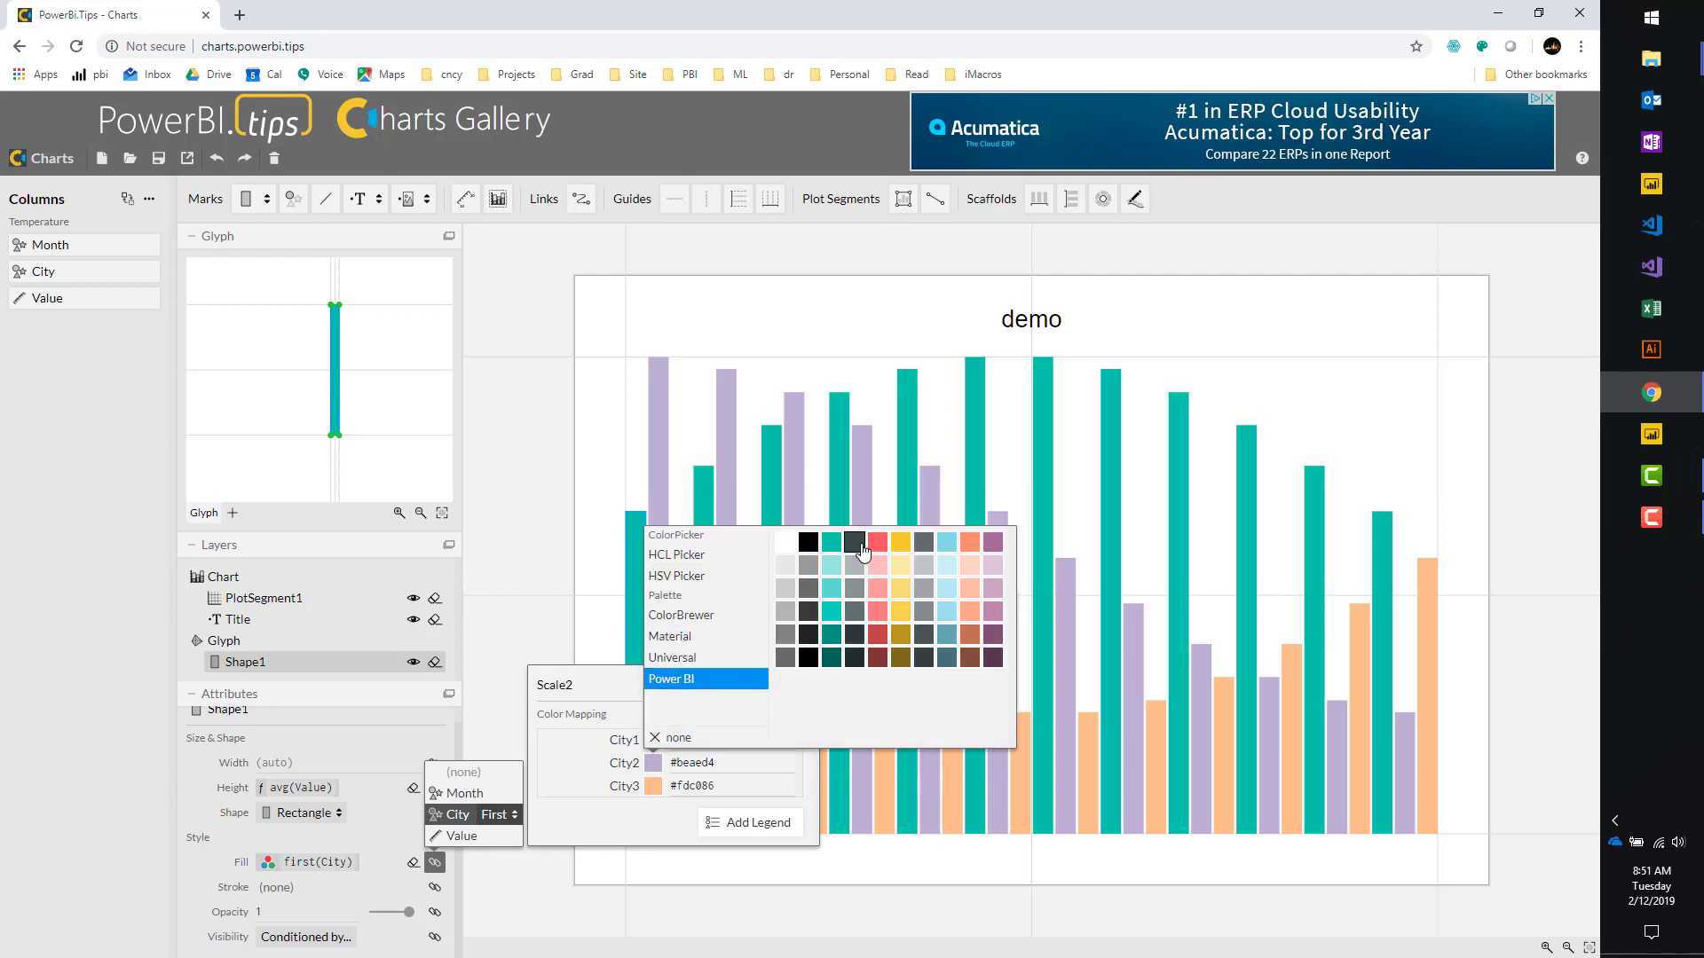
pyautogui.click(854, 542)
pyautogui.click(654, 786)
pyautogui.click(653, 787)
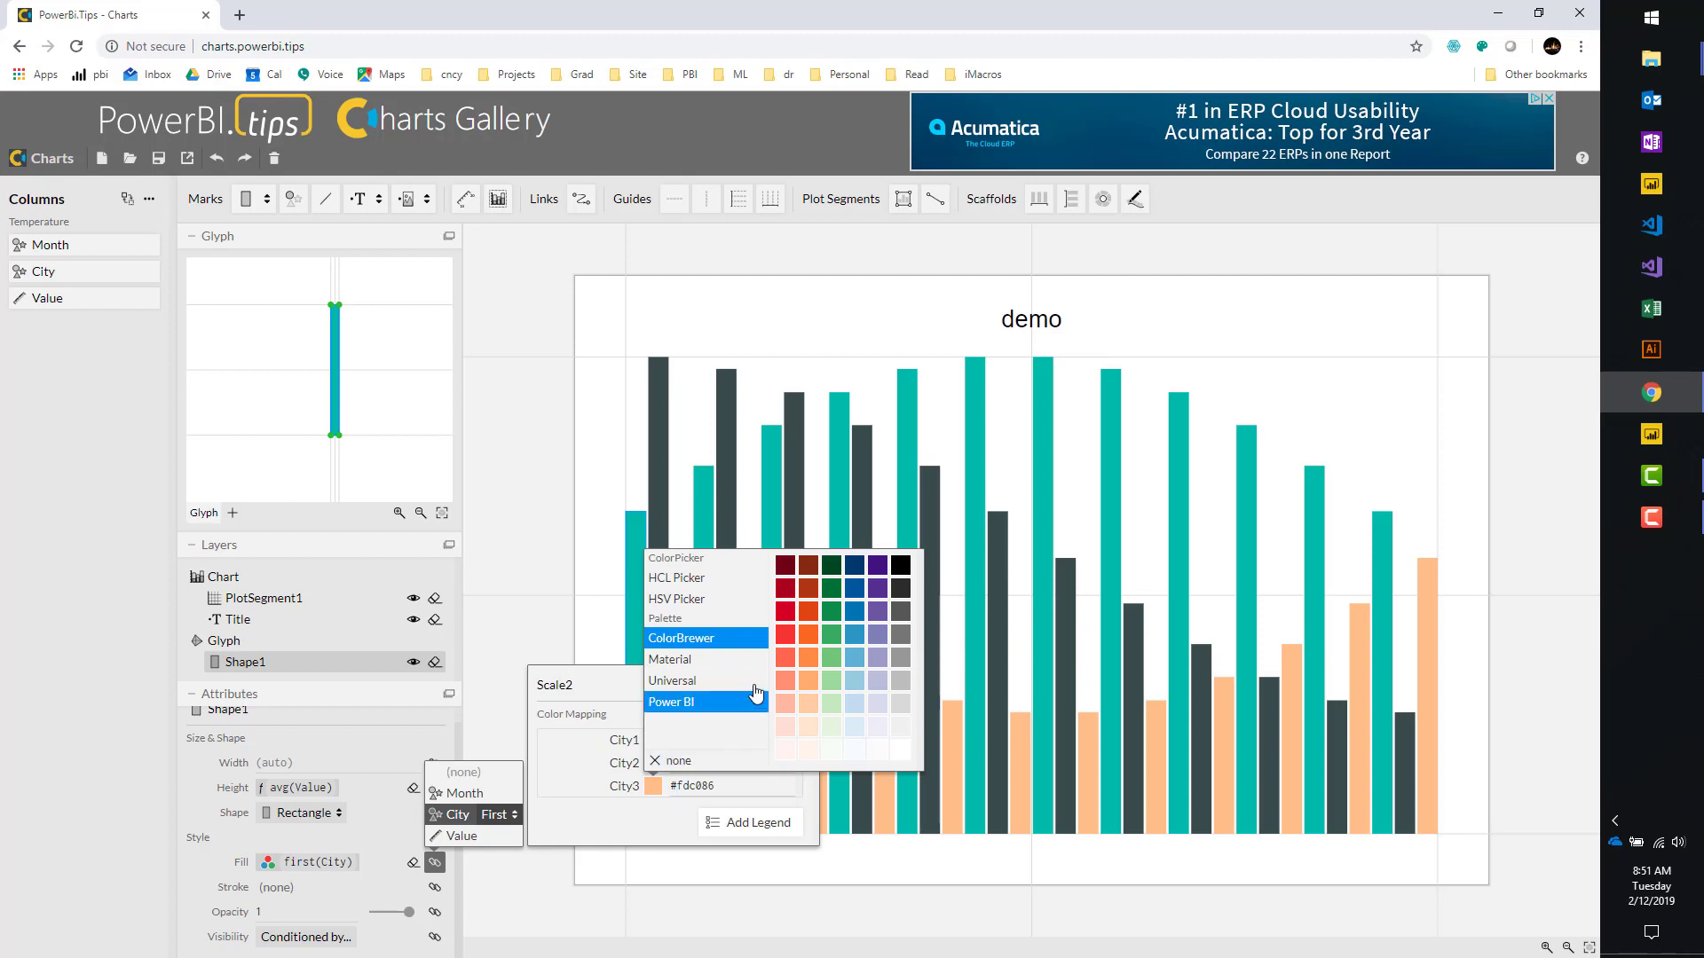
pyautogui.click(701, 702)
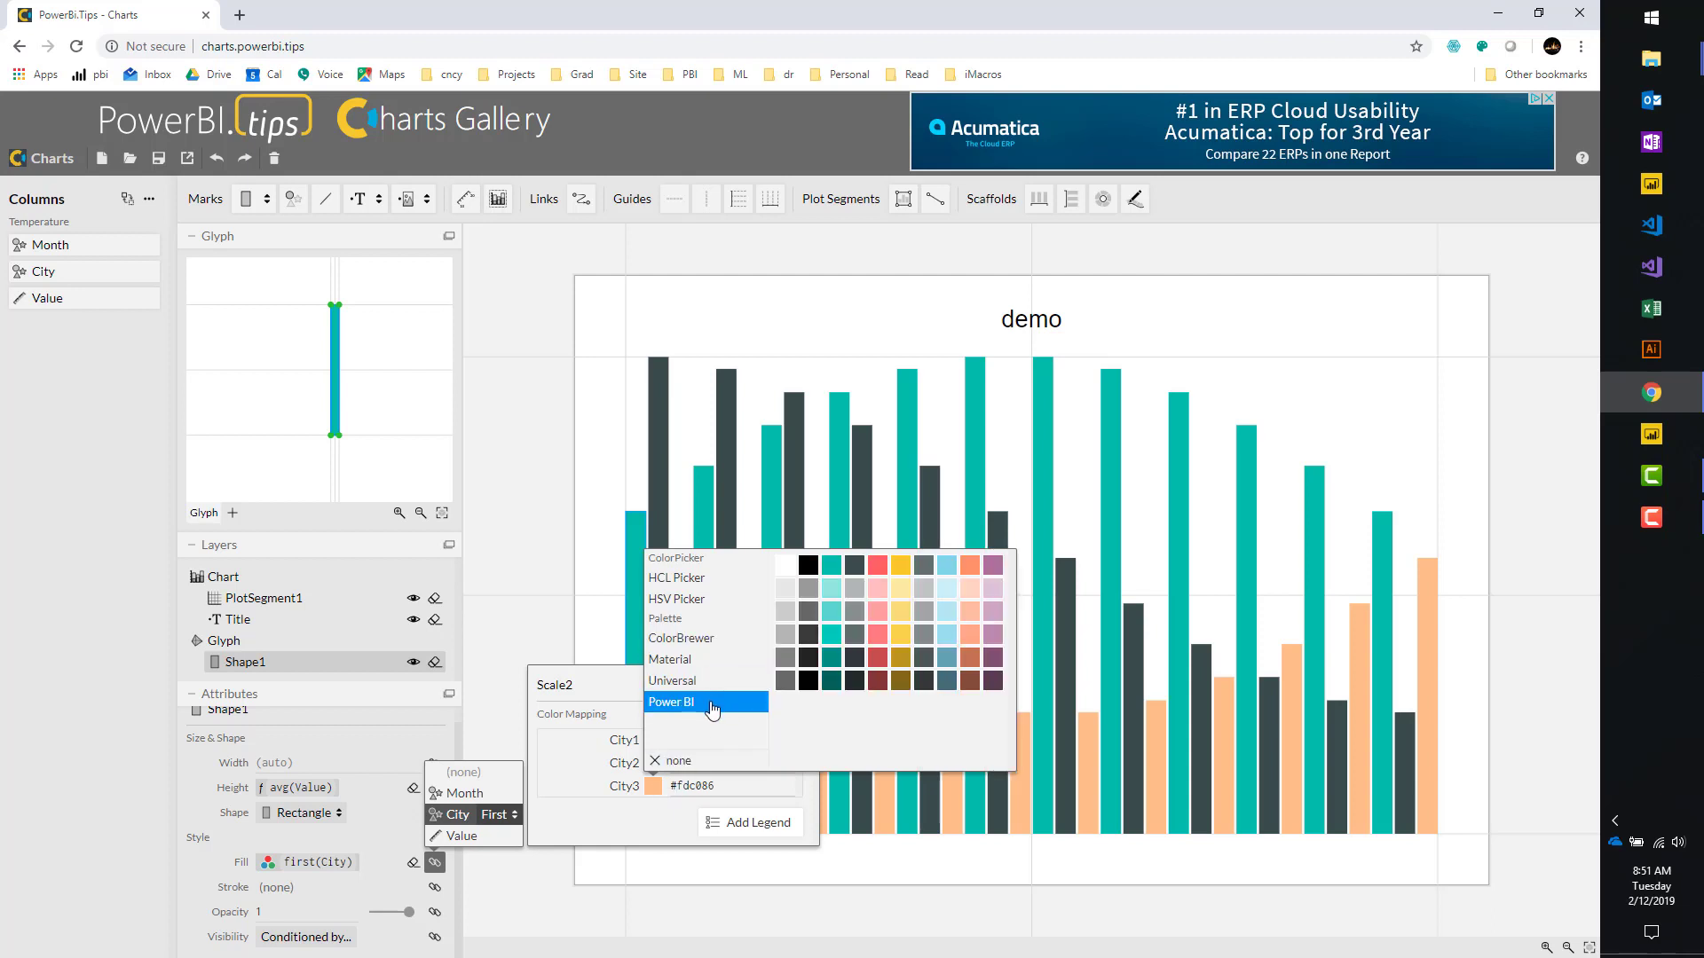
pyautogui.click(876, 566)
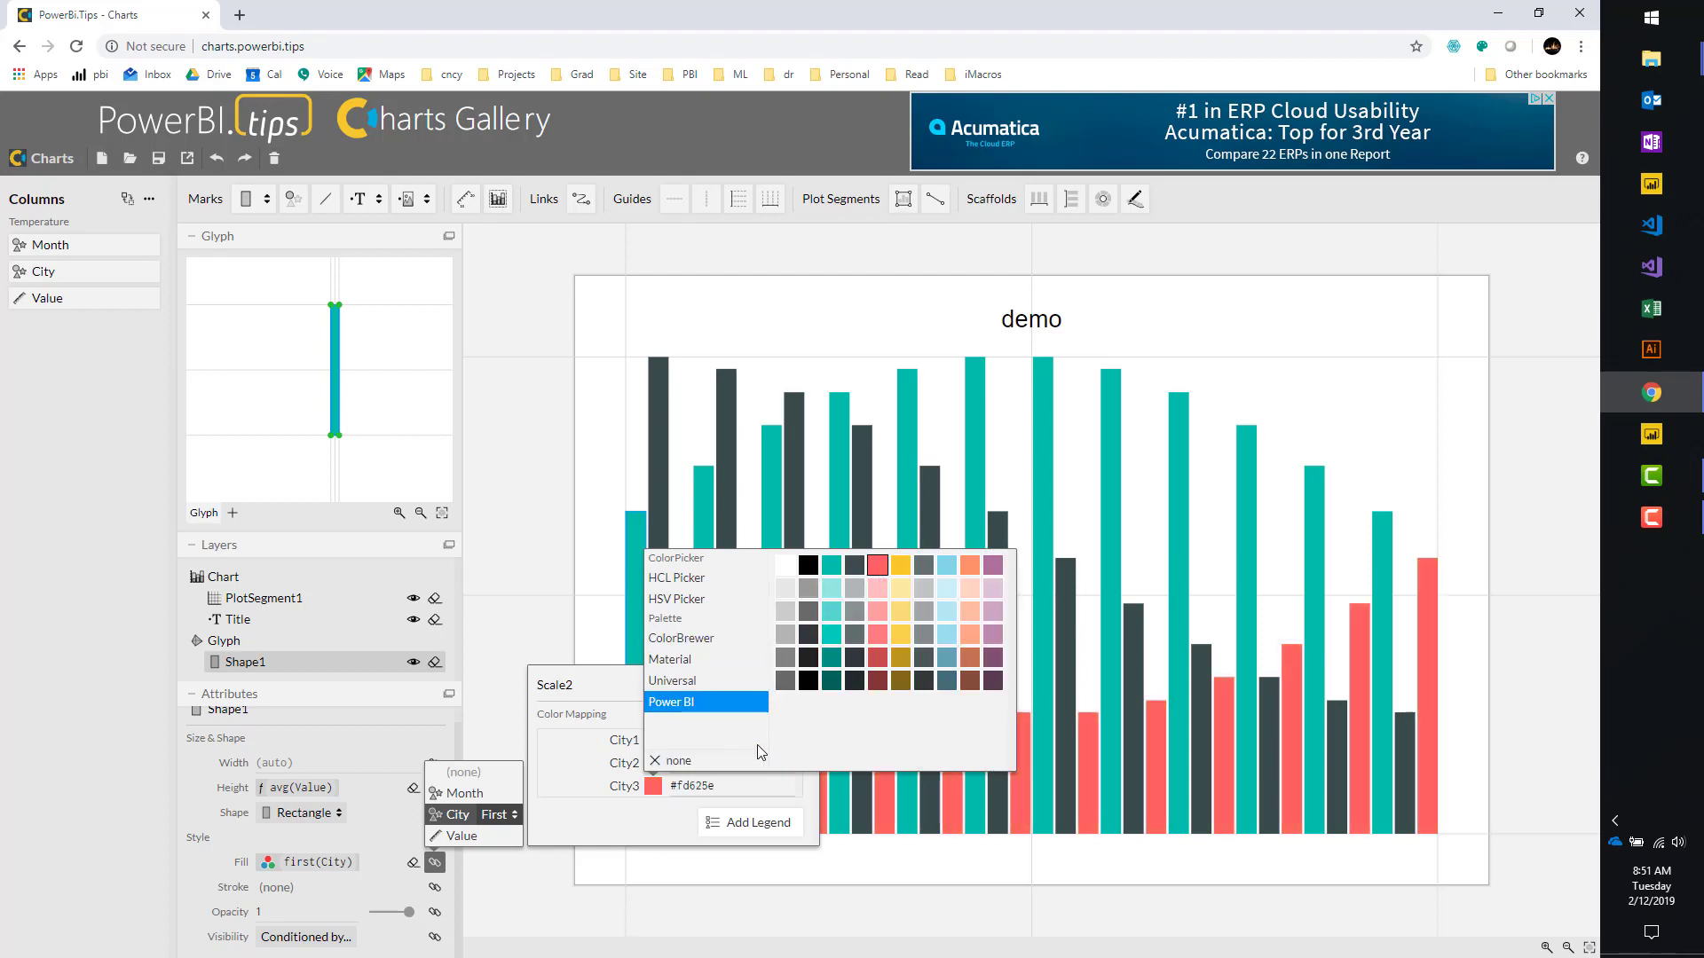
pyautogui.click(632, 822)
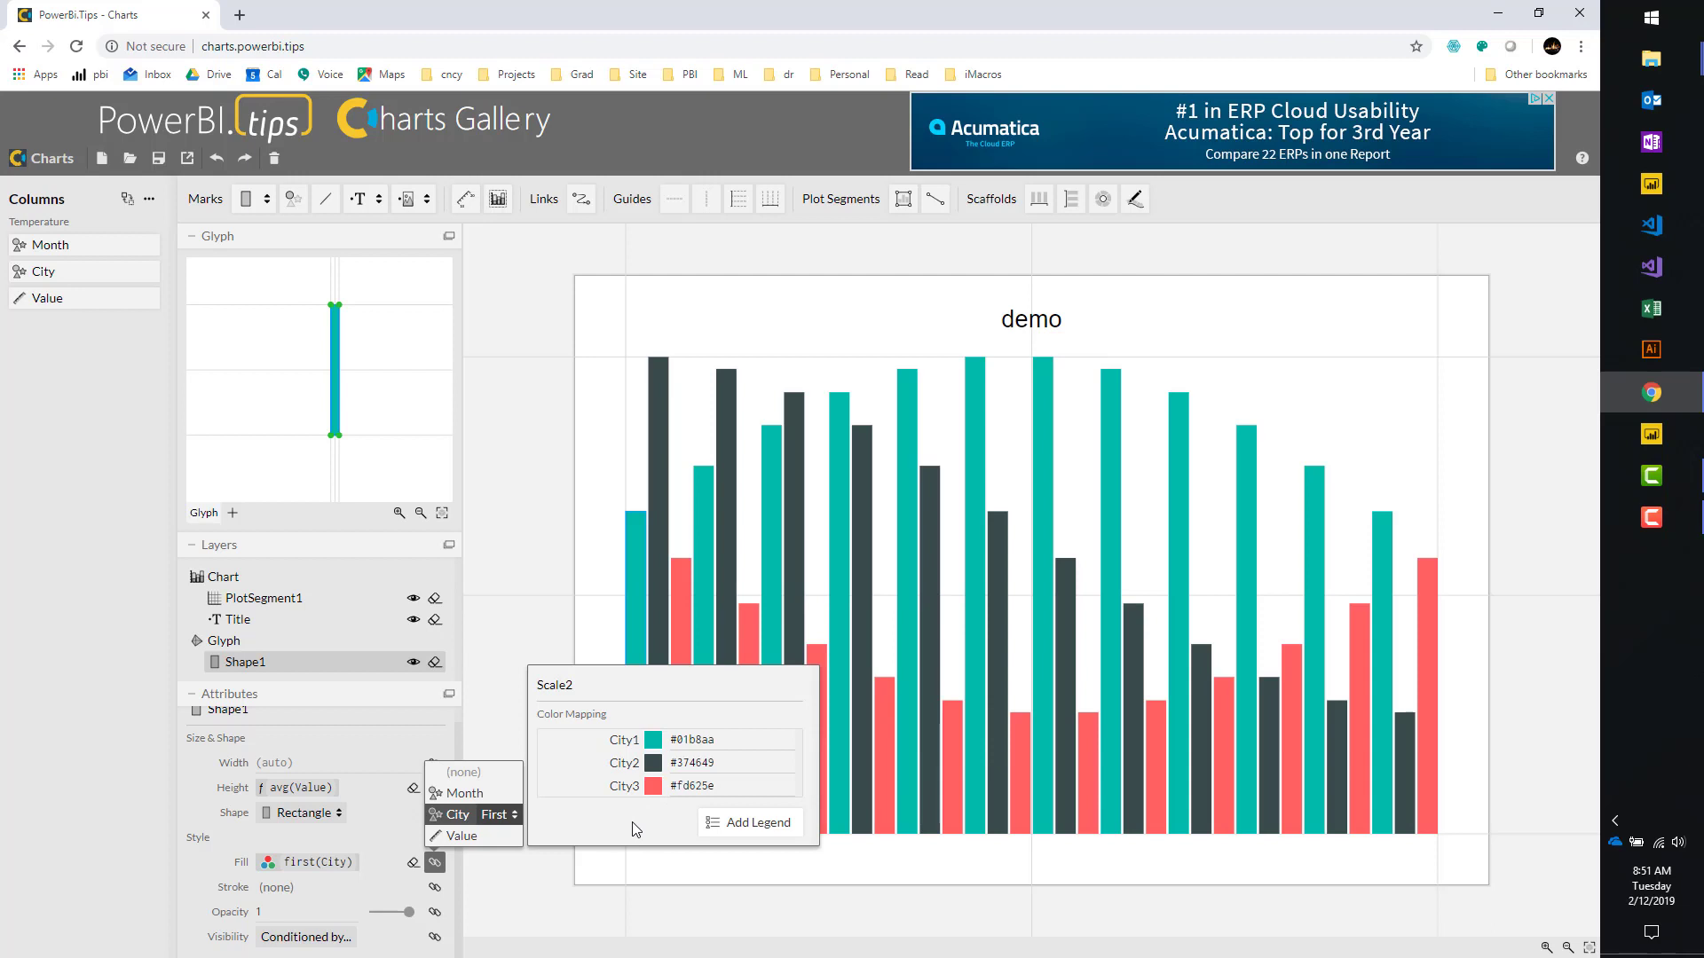
# Add Legend1 from the Scale2 panel, listing City1, City2 and City3 with their colours.
pyautogui.click(729, 824)
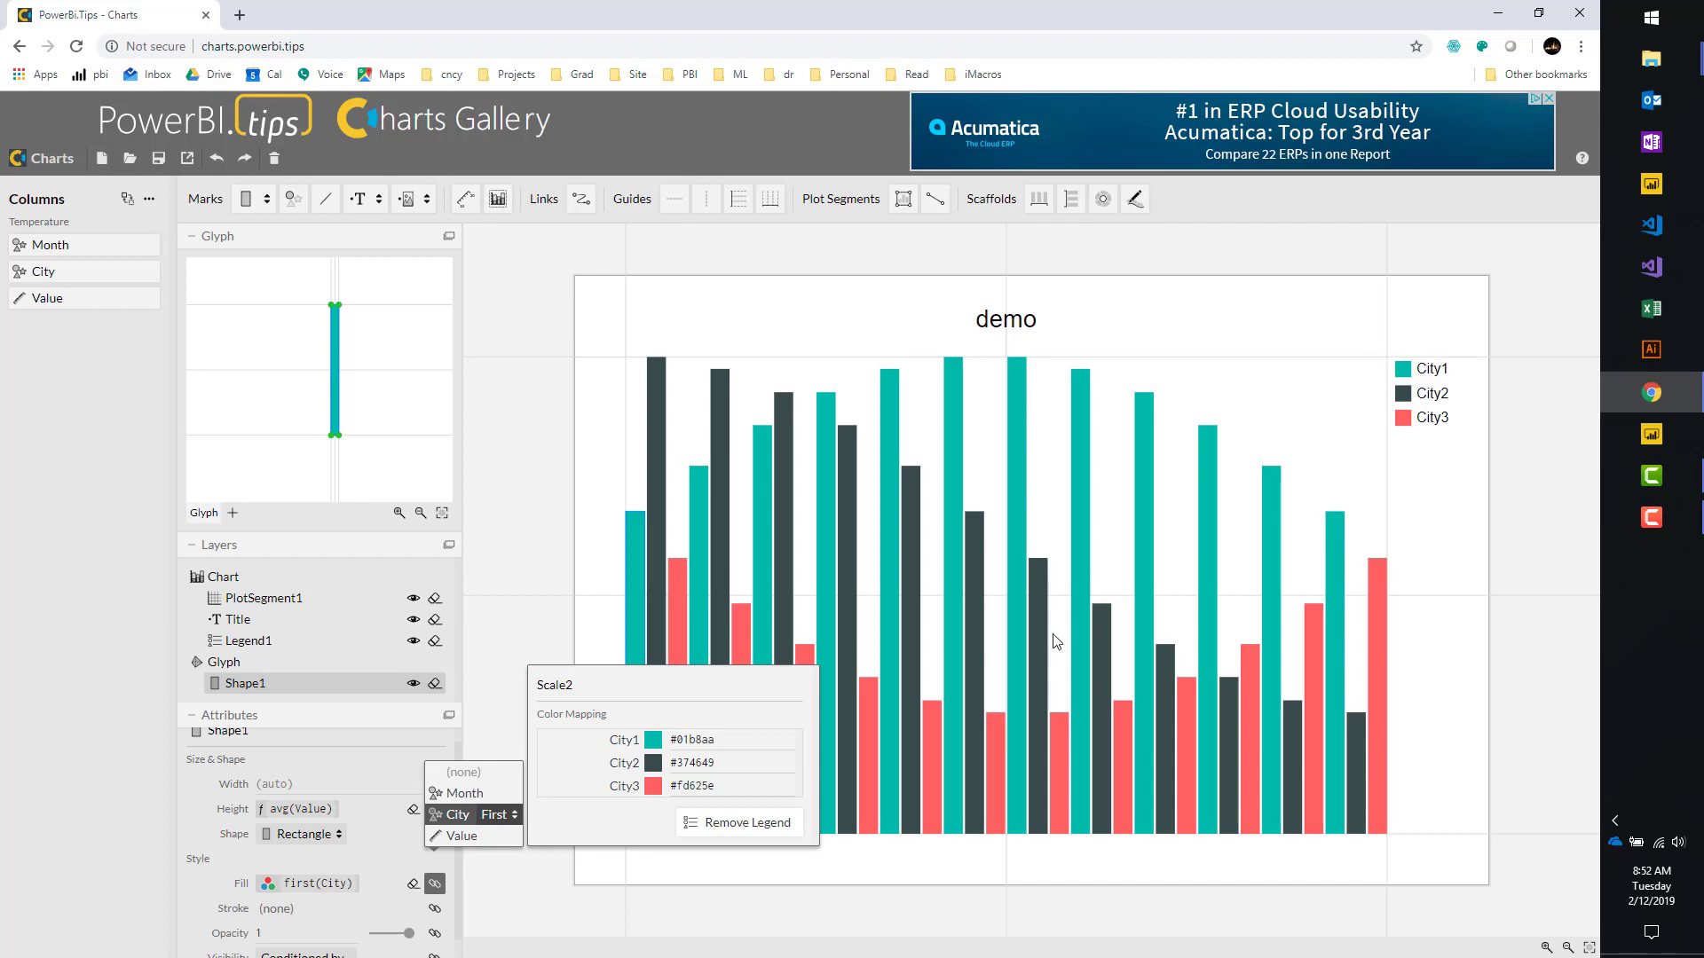
pyautogui.click(394, 863)
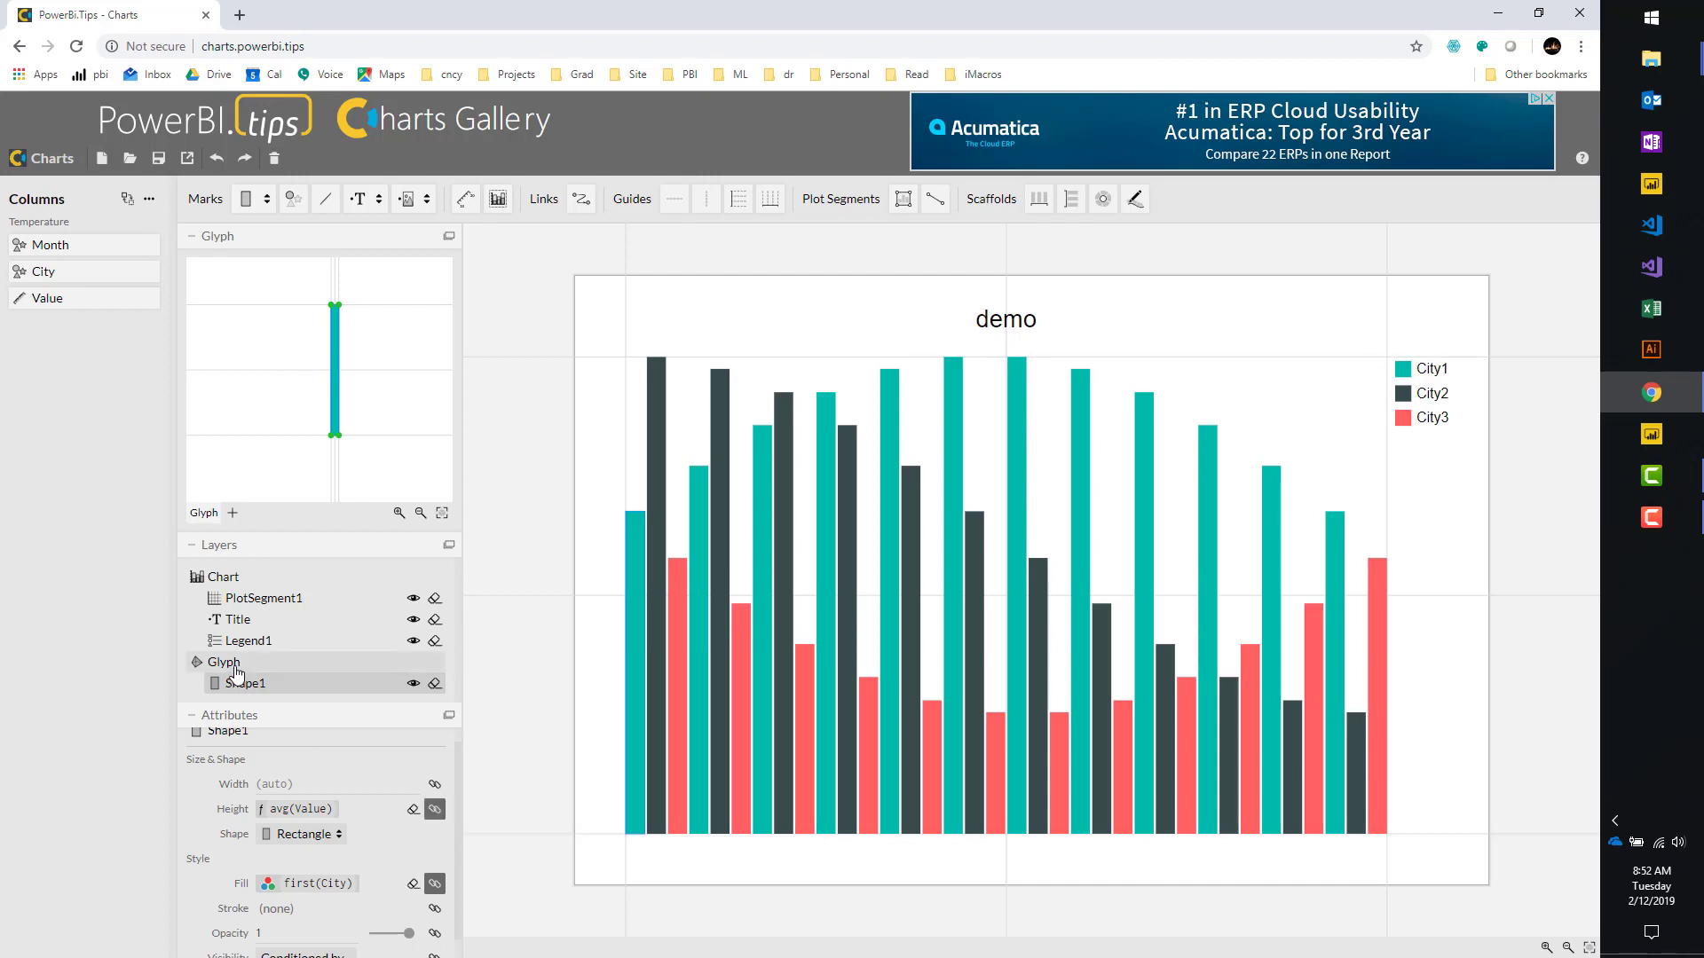
# Map Month to the x-axis so bars group monthly from Jan to Dec.
pyautogui.moveTo(84, 252); pyautogui.dragTo(849, 850)
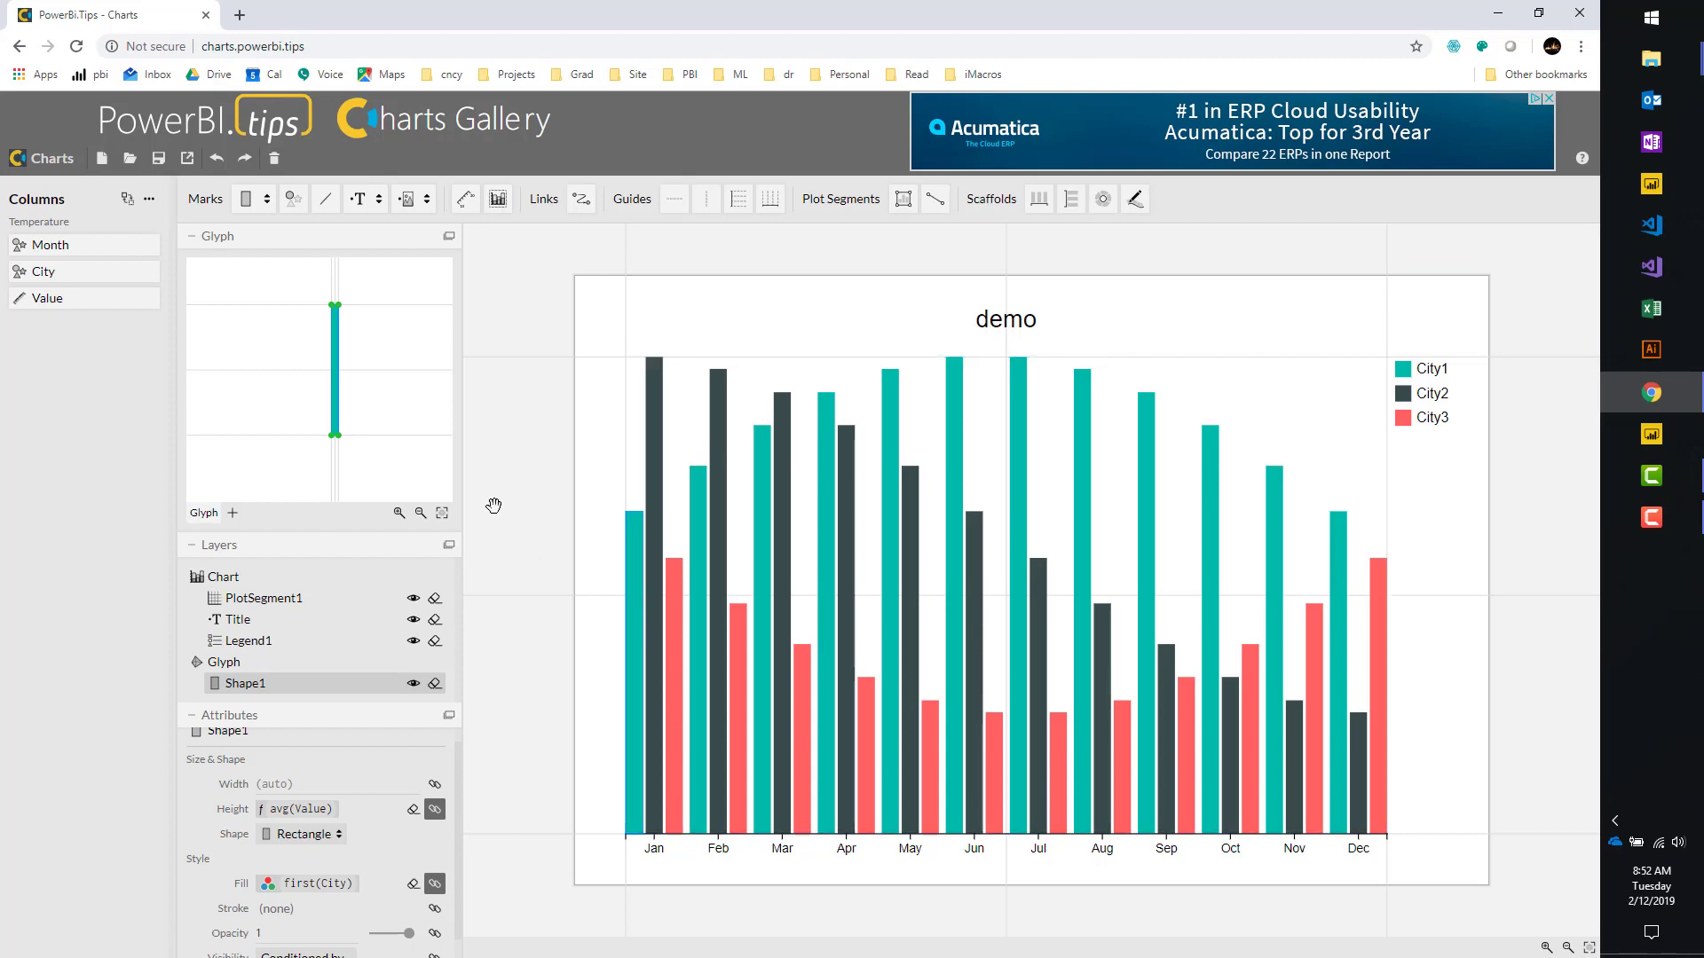
pyautogui.scroll(3, 366, 355)
# Add a Text1 label to the glyph and snap it just above the bar top.
pyautogui.moveTo(346, 329); pyautogui.dragTo(368, 455)
pyautogui.scroll(3, 382, 422)
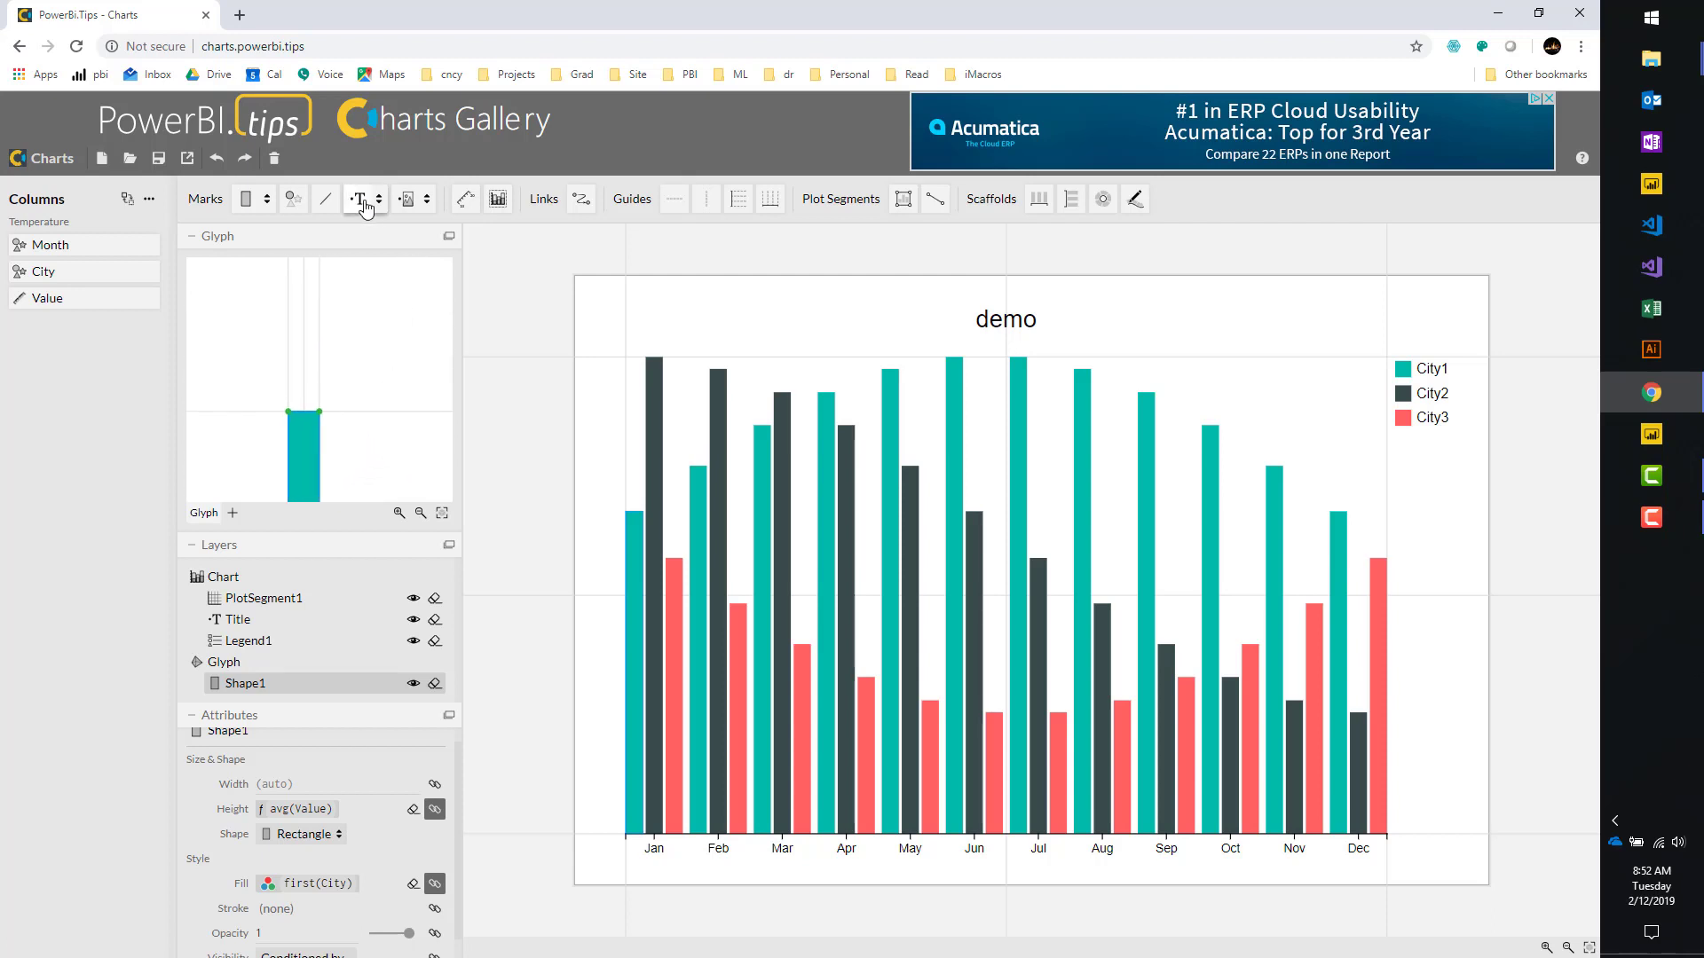
pyautogui.moveTo(365, 206); pyautogui.dragTo(342, 355)
pyautogui.scroll(10, 324, 388)
pyautogui.moveTo(348, 340); pyautogui.dragTo(285, 340)
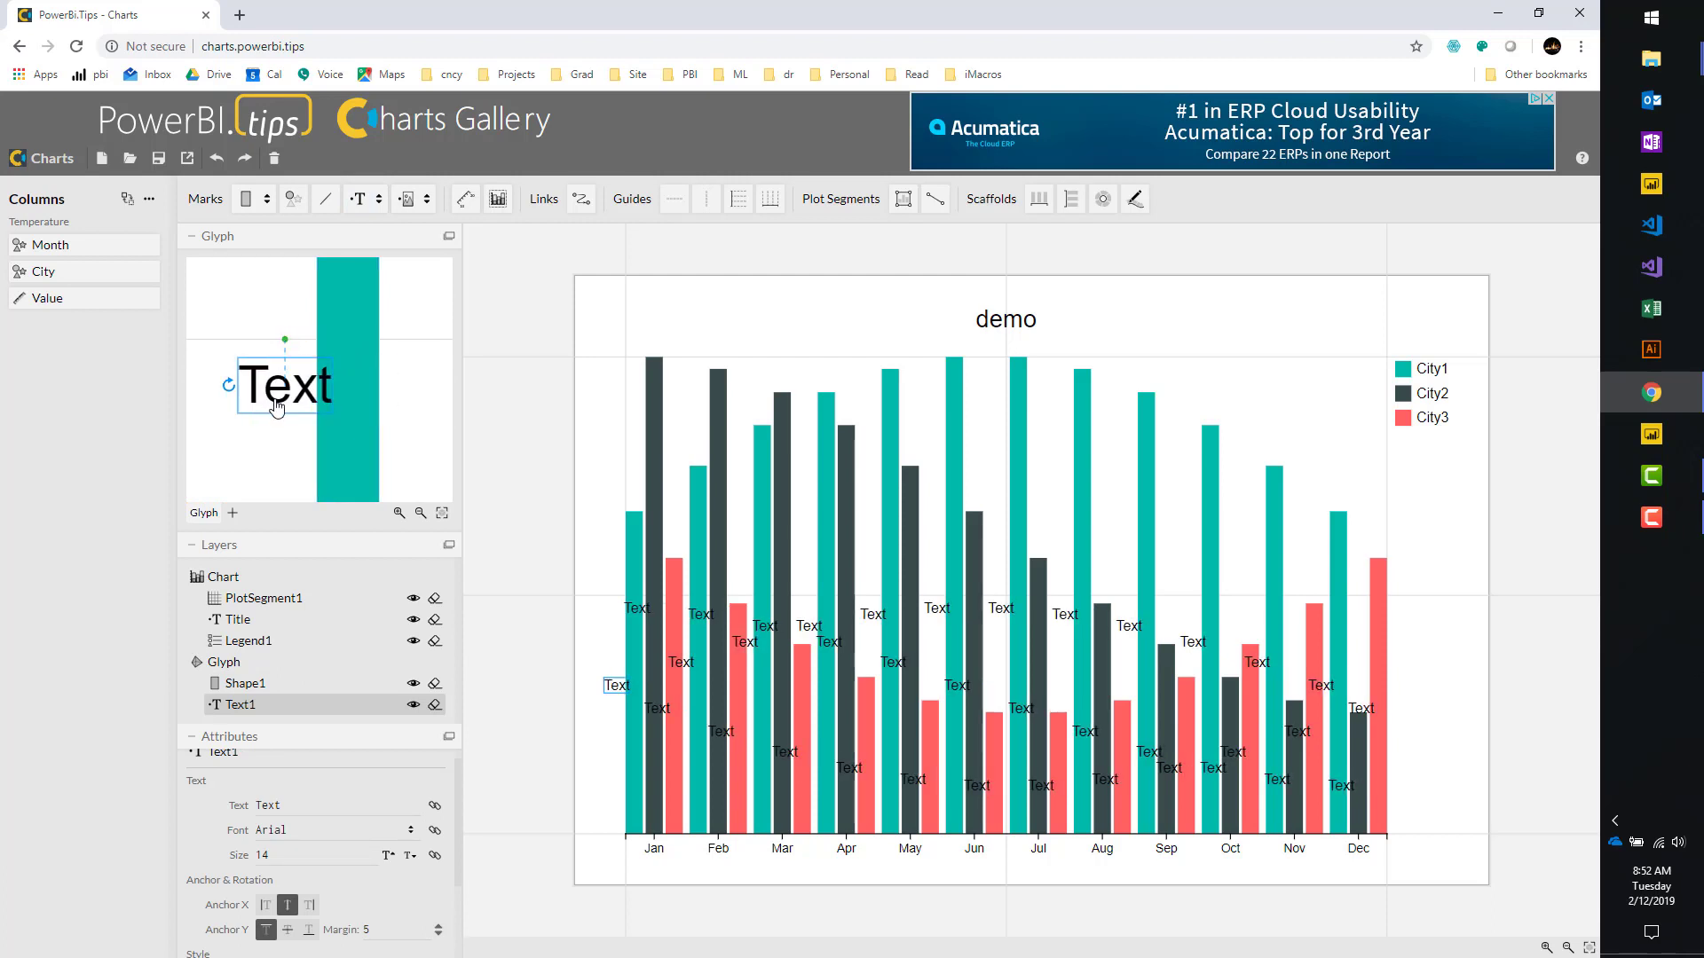
pyautogui.scroll(-5, 272, 399)
pyautogui.moveTo(272, 389); pyautogui.dragTo(338, 289)
pyautogui.scroll(3, 344, 364)
pyautogui.scroll(-2, 422, 377)
pyautogui.scroll(3, 342, 413)
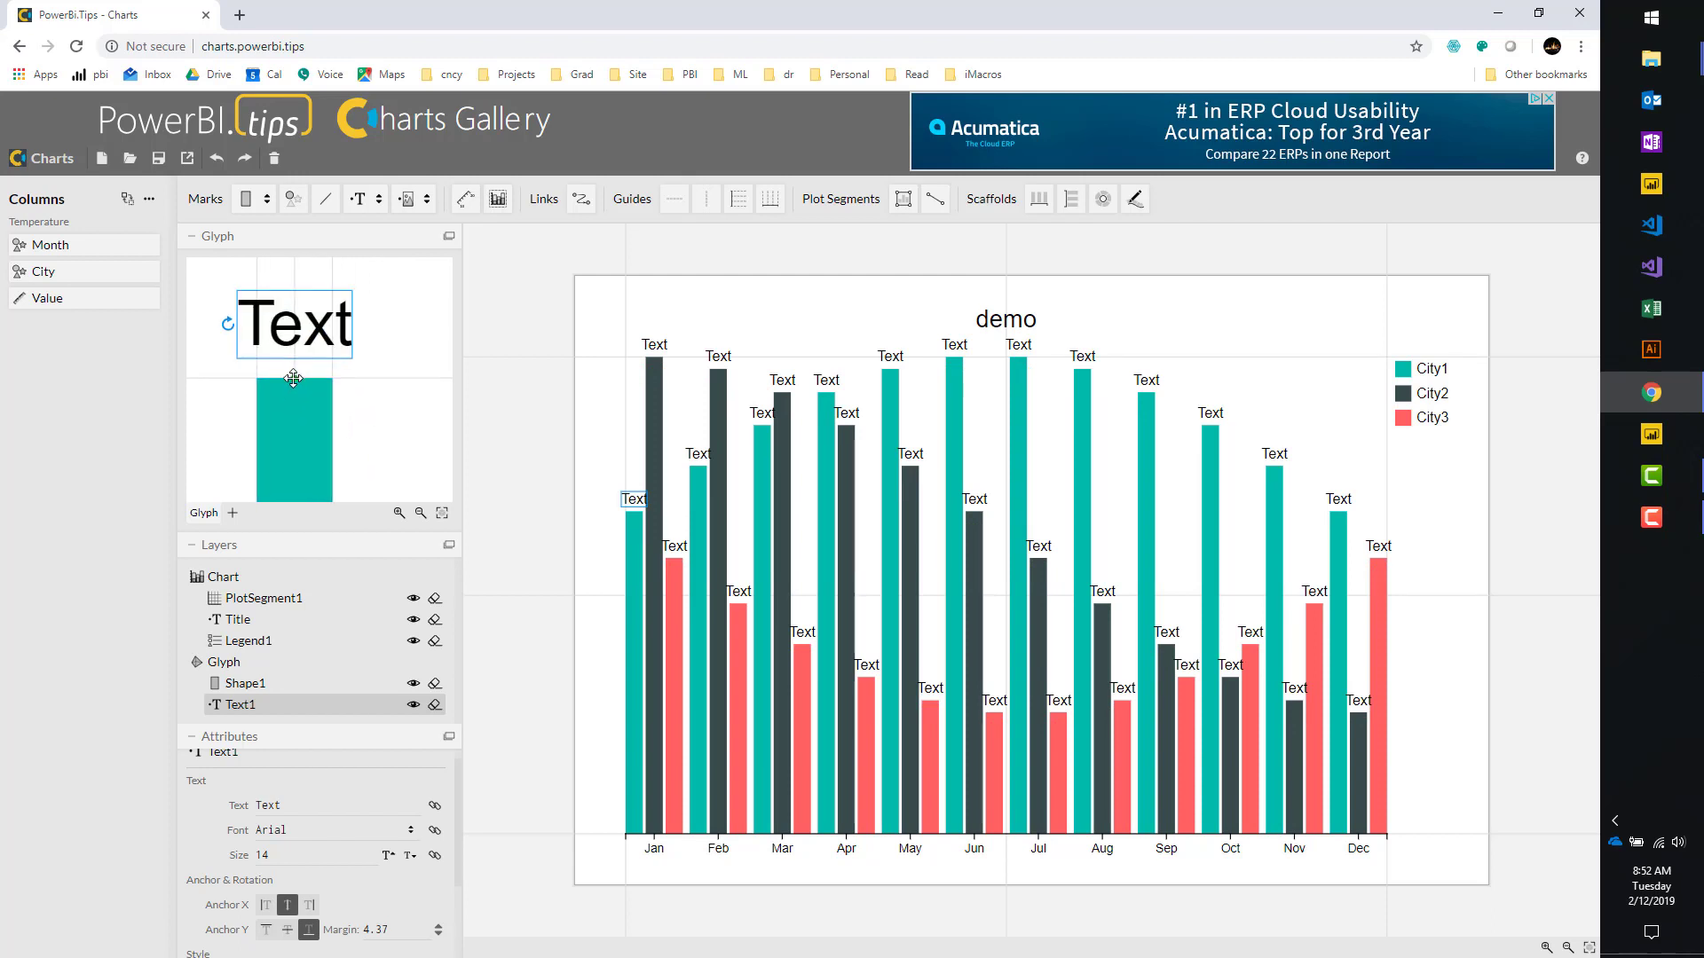
pyautogui.moveTo(296, 376); pyautogui.dragTo(296, 378)
pyautogui.moveTo(299, 332); pyautogui.dragTo(302, 325)
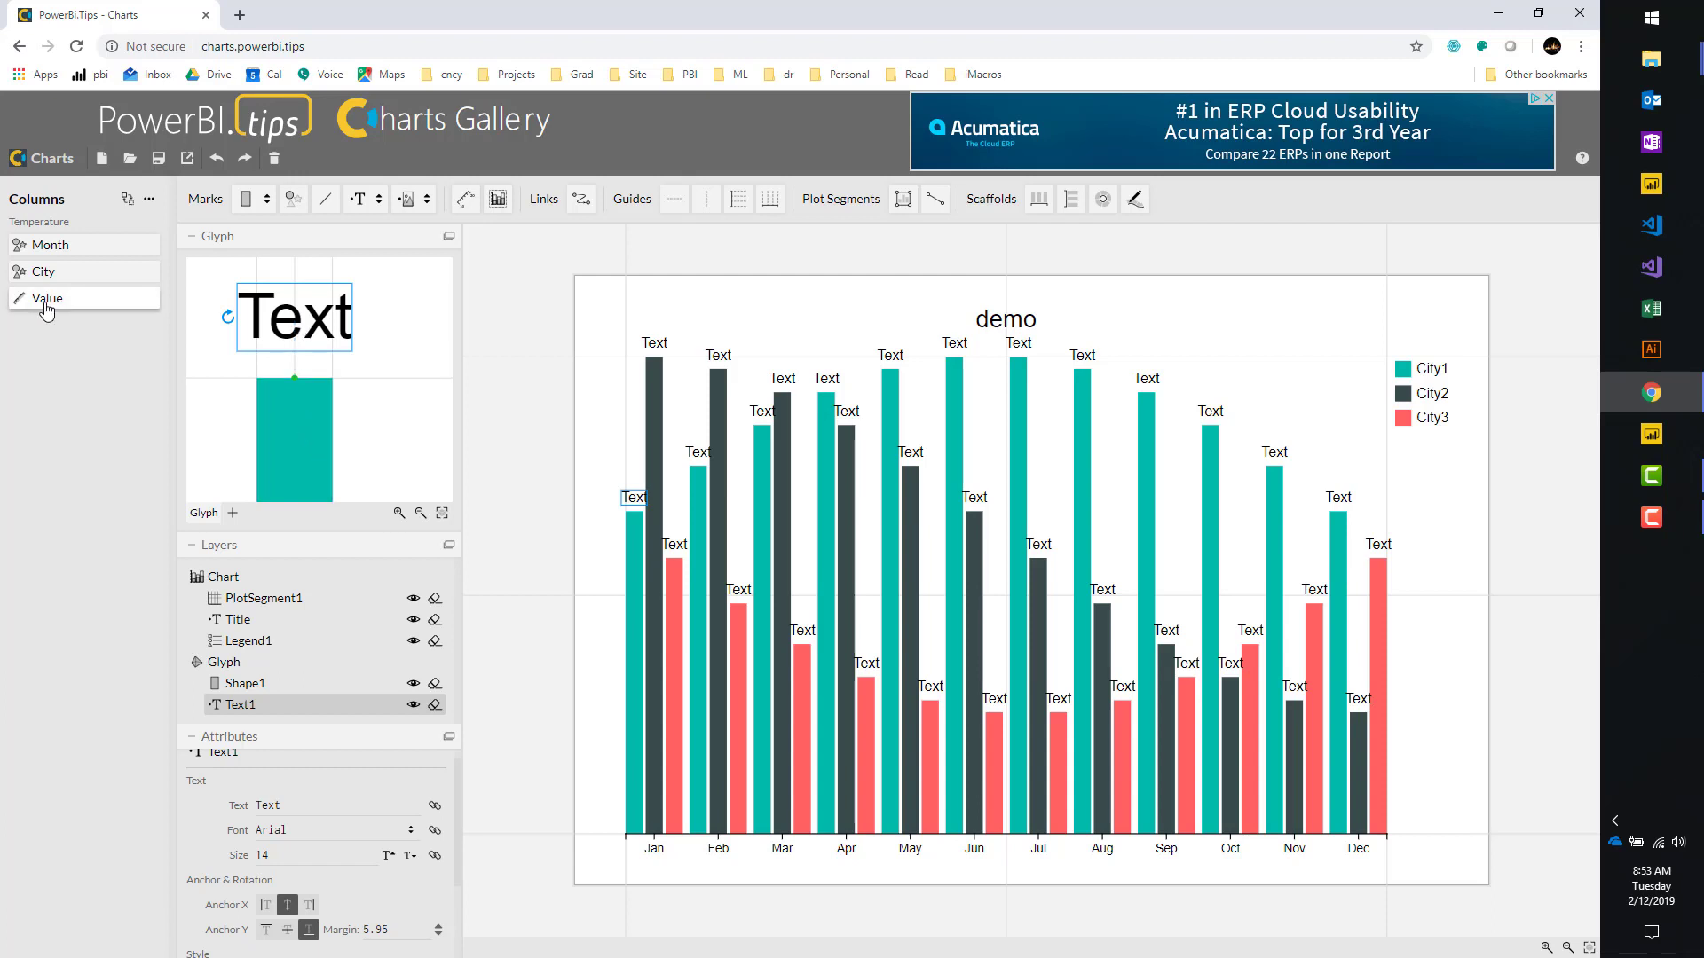
# Bind each bar's label to its average Value, shown to one decimal.
pyautogui.moveTo(44, 306); pyautogui.dragTo(295, 341)
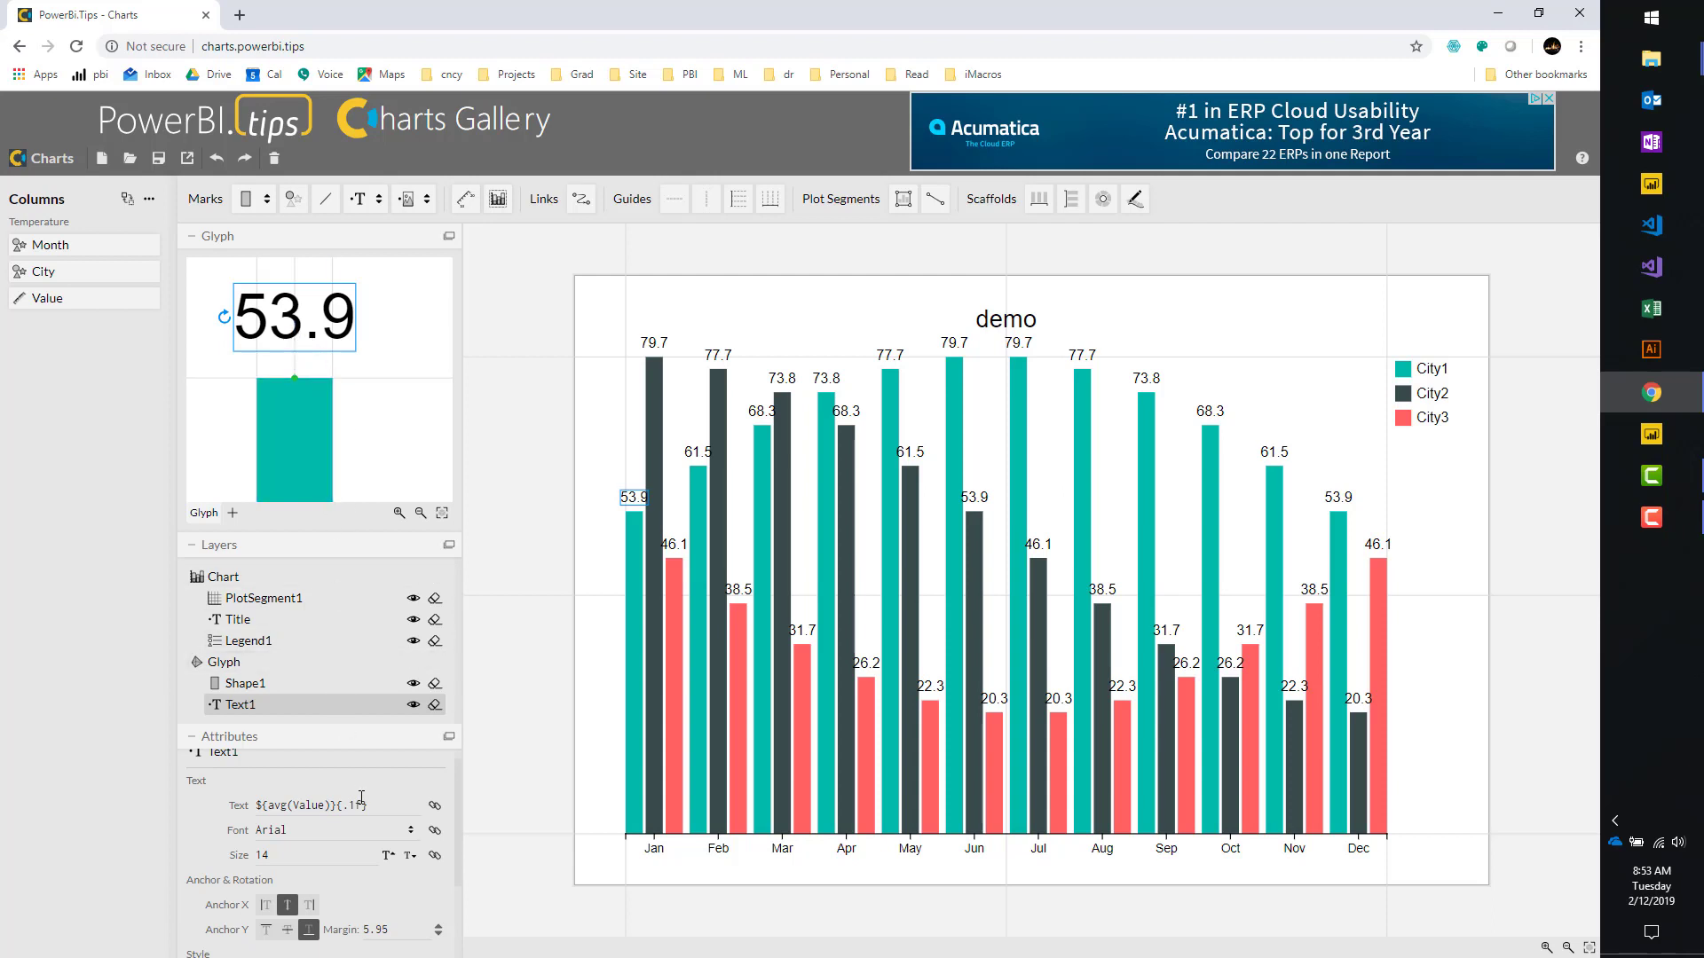
pyautogui.scroll(-2, 364, 832)
pyautogui.scroll(2, 363, 832)
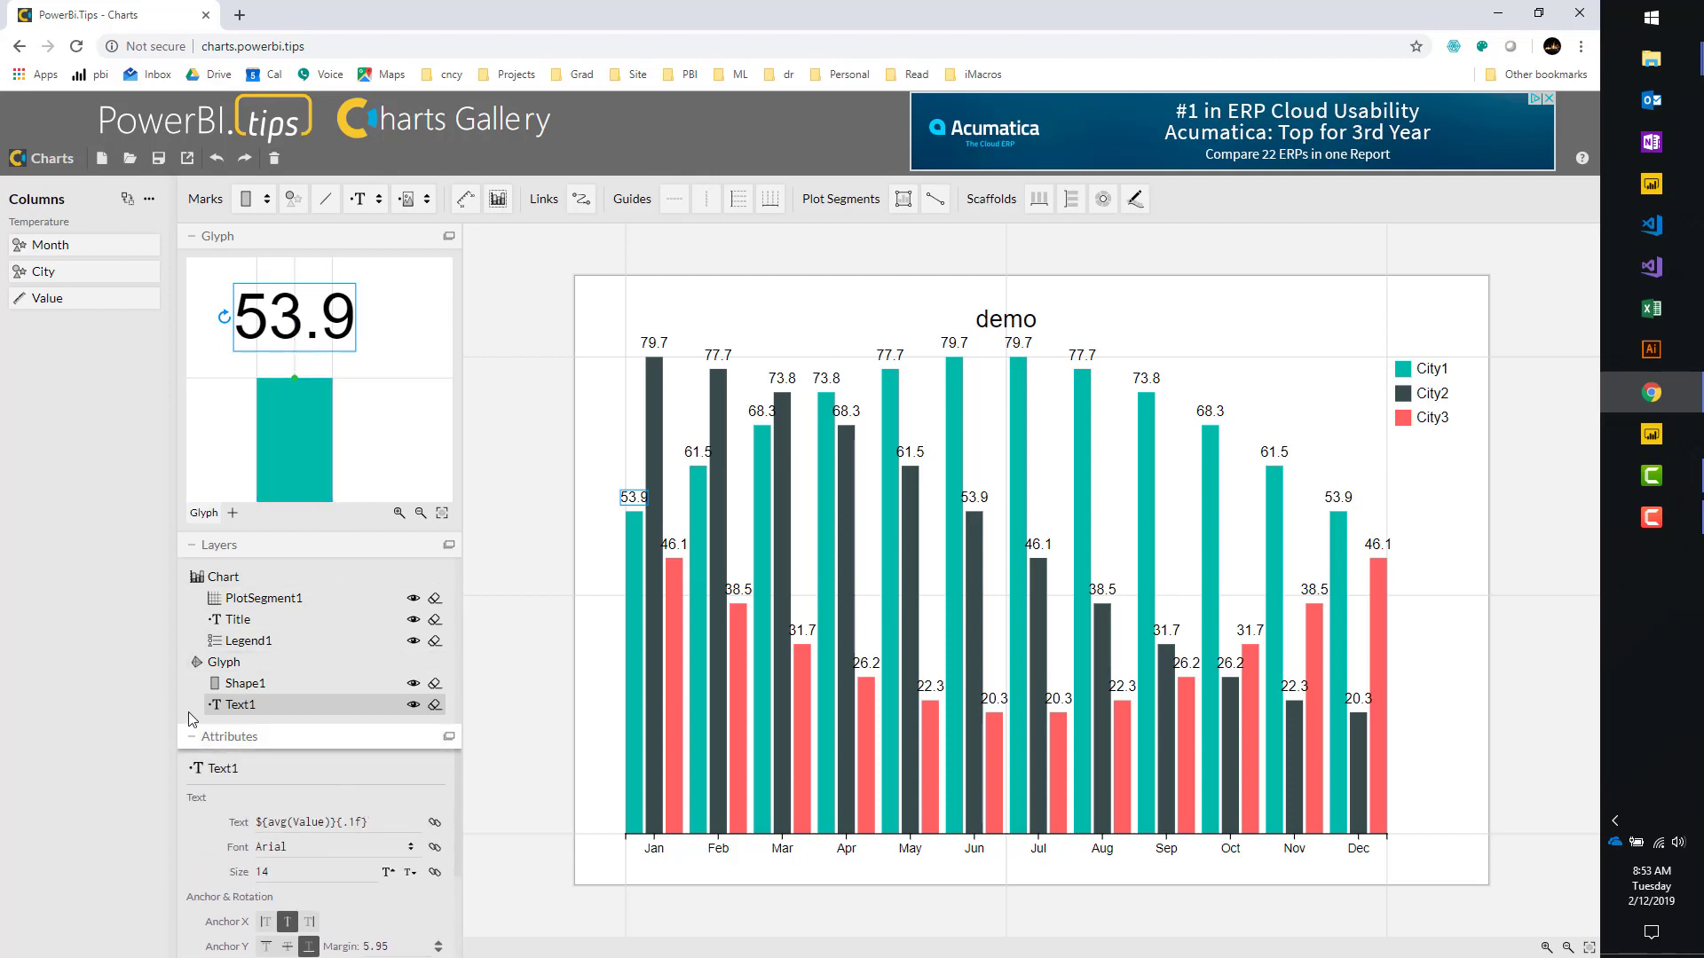
# Shrink the value labels on the bars from size 14 to 10.
pyautogui.click(206, 550)
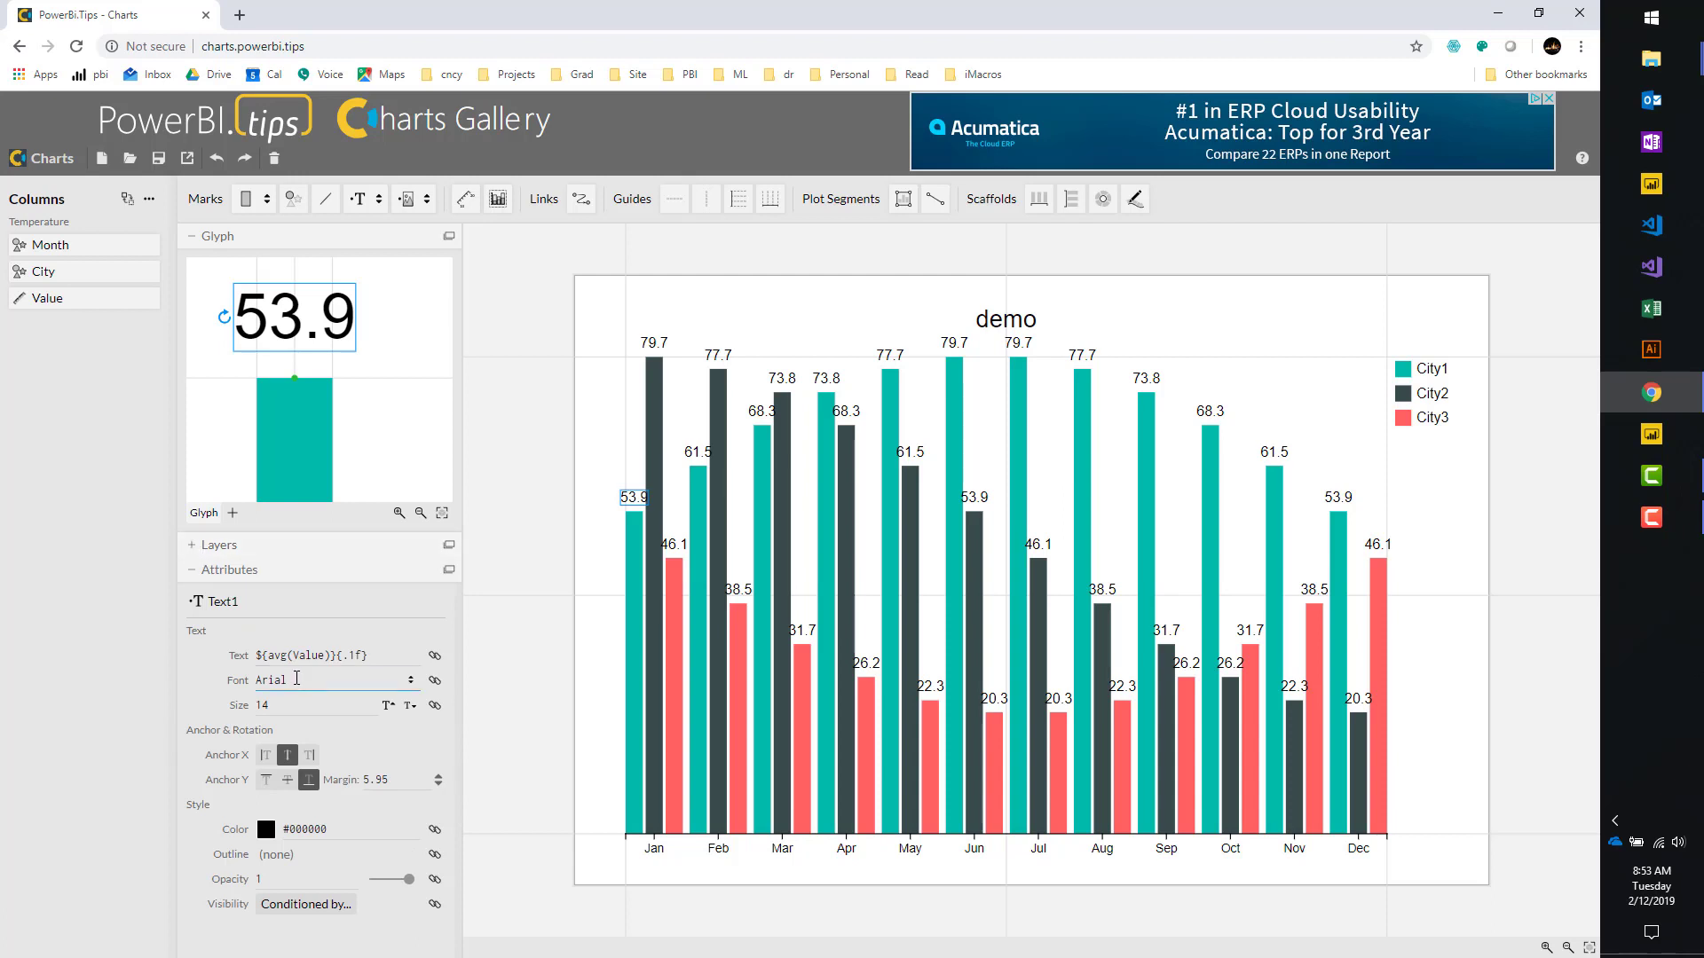
pyautogui.click(323, 701)
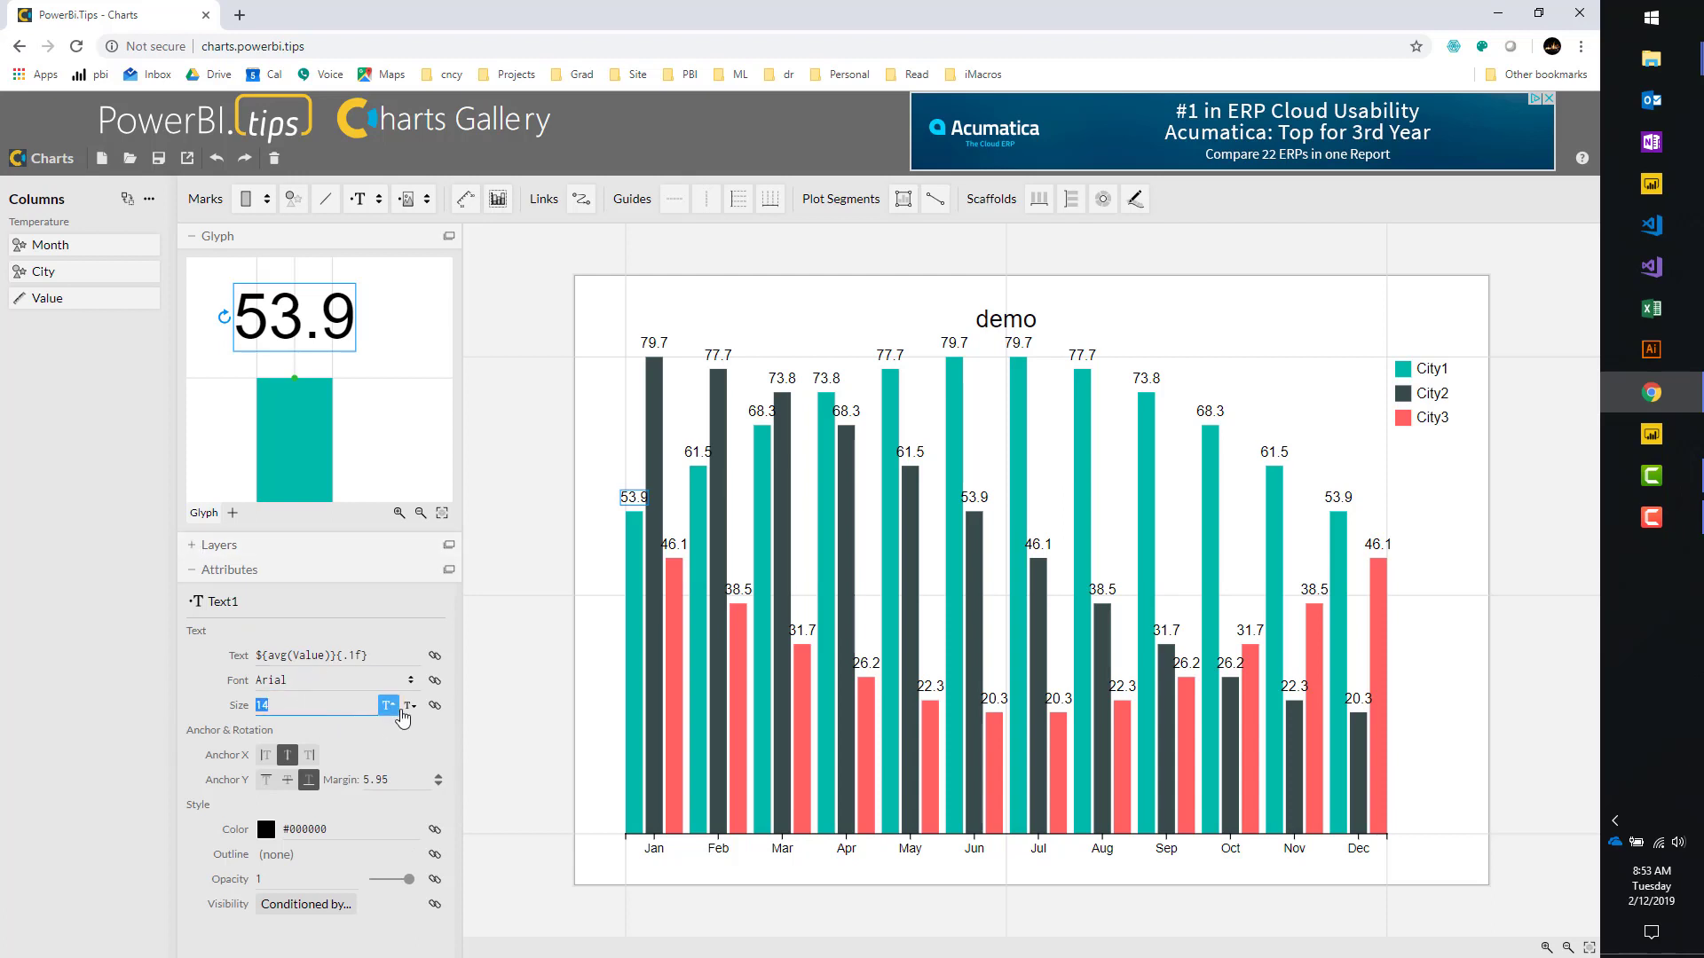
pyautogui.click(410, 707)
pyautogui.click(410, 708)
pyautogui.click(410, 707)
pyautogui.click(410, 707)
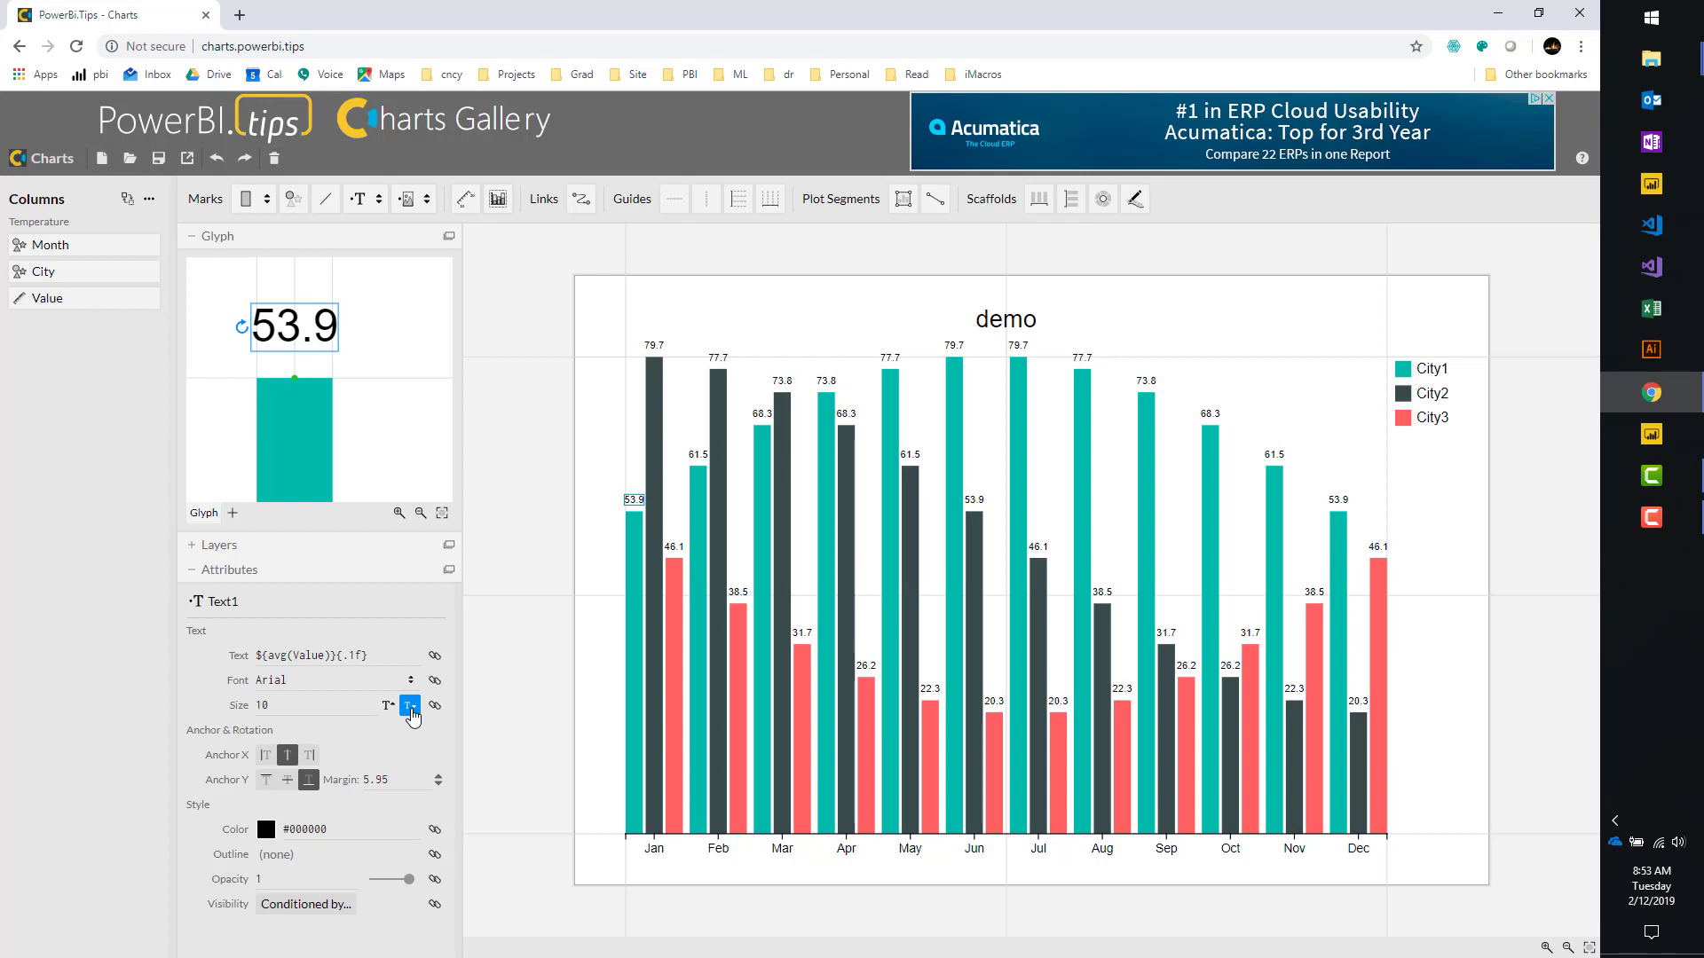
pyautogui.click(374, 655)
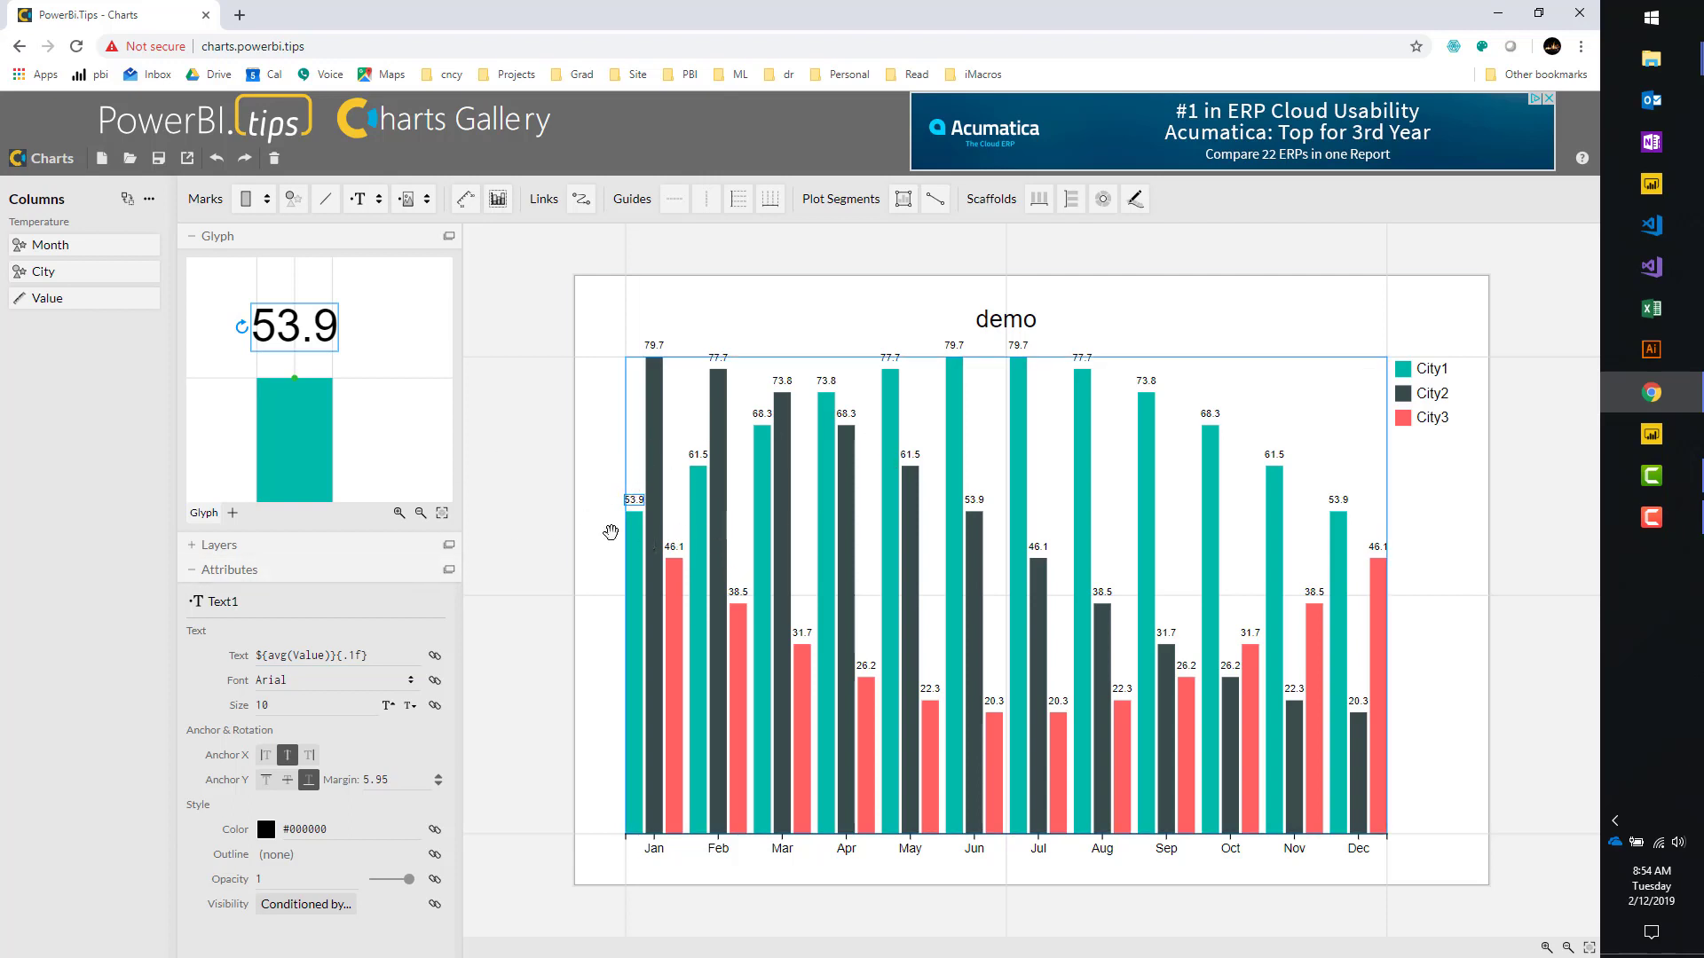
# Delete the 'demo' title and set the chart's top margin to 50.
pyautogui.click(997, 335)
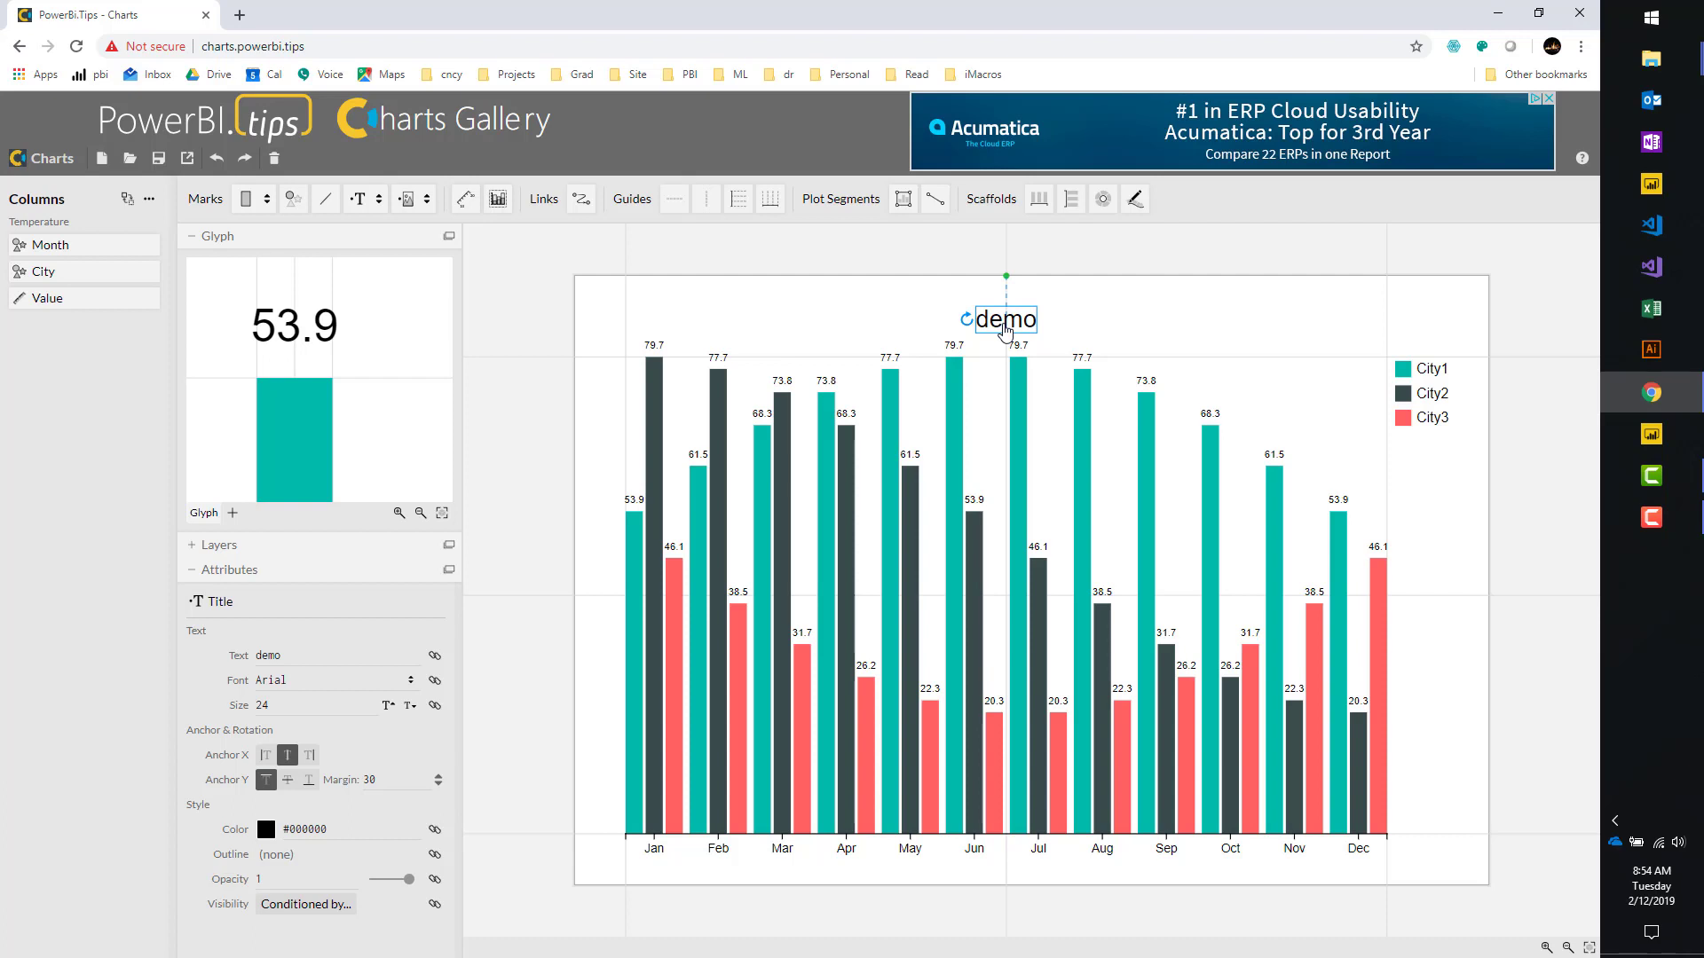
pyautogui.press('Delete')
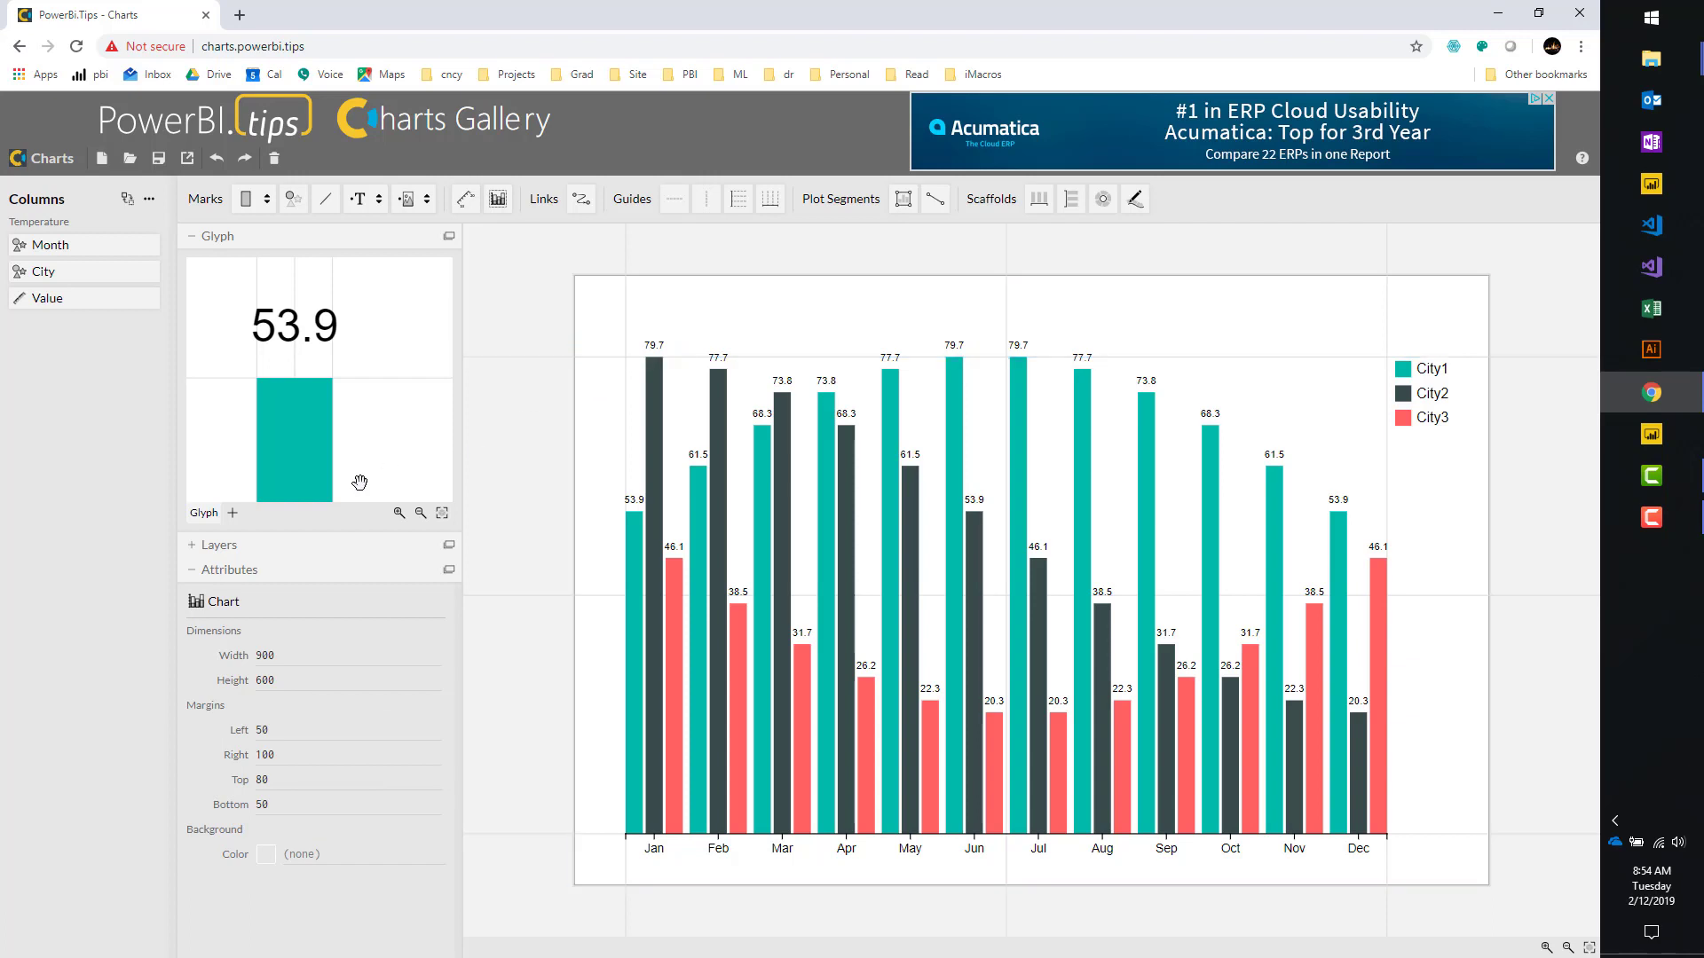
pyautogui.click(188, 548)
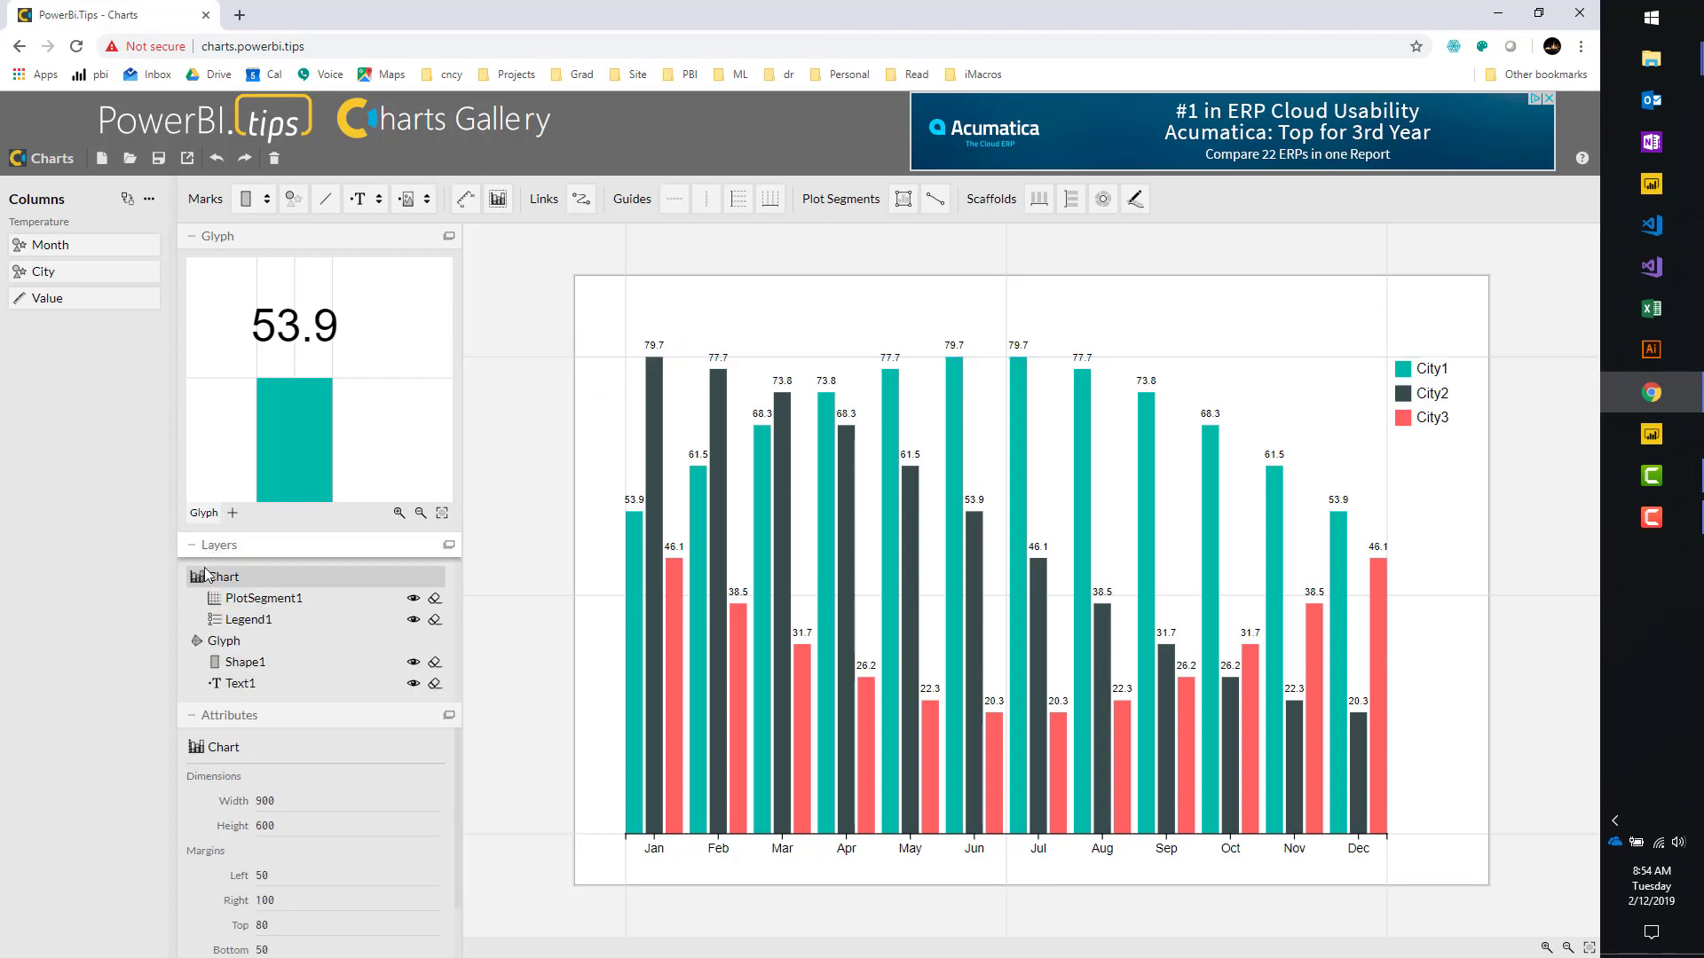
pyautogui.click(264, 598)
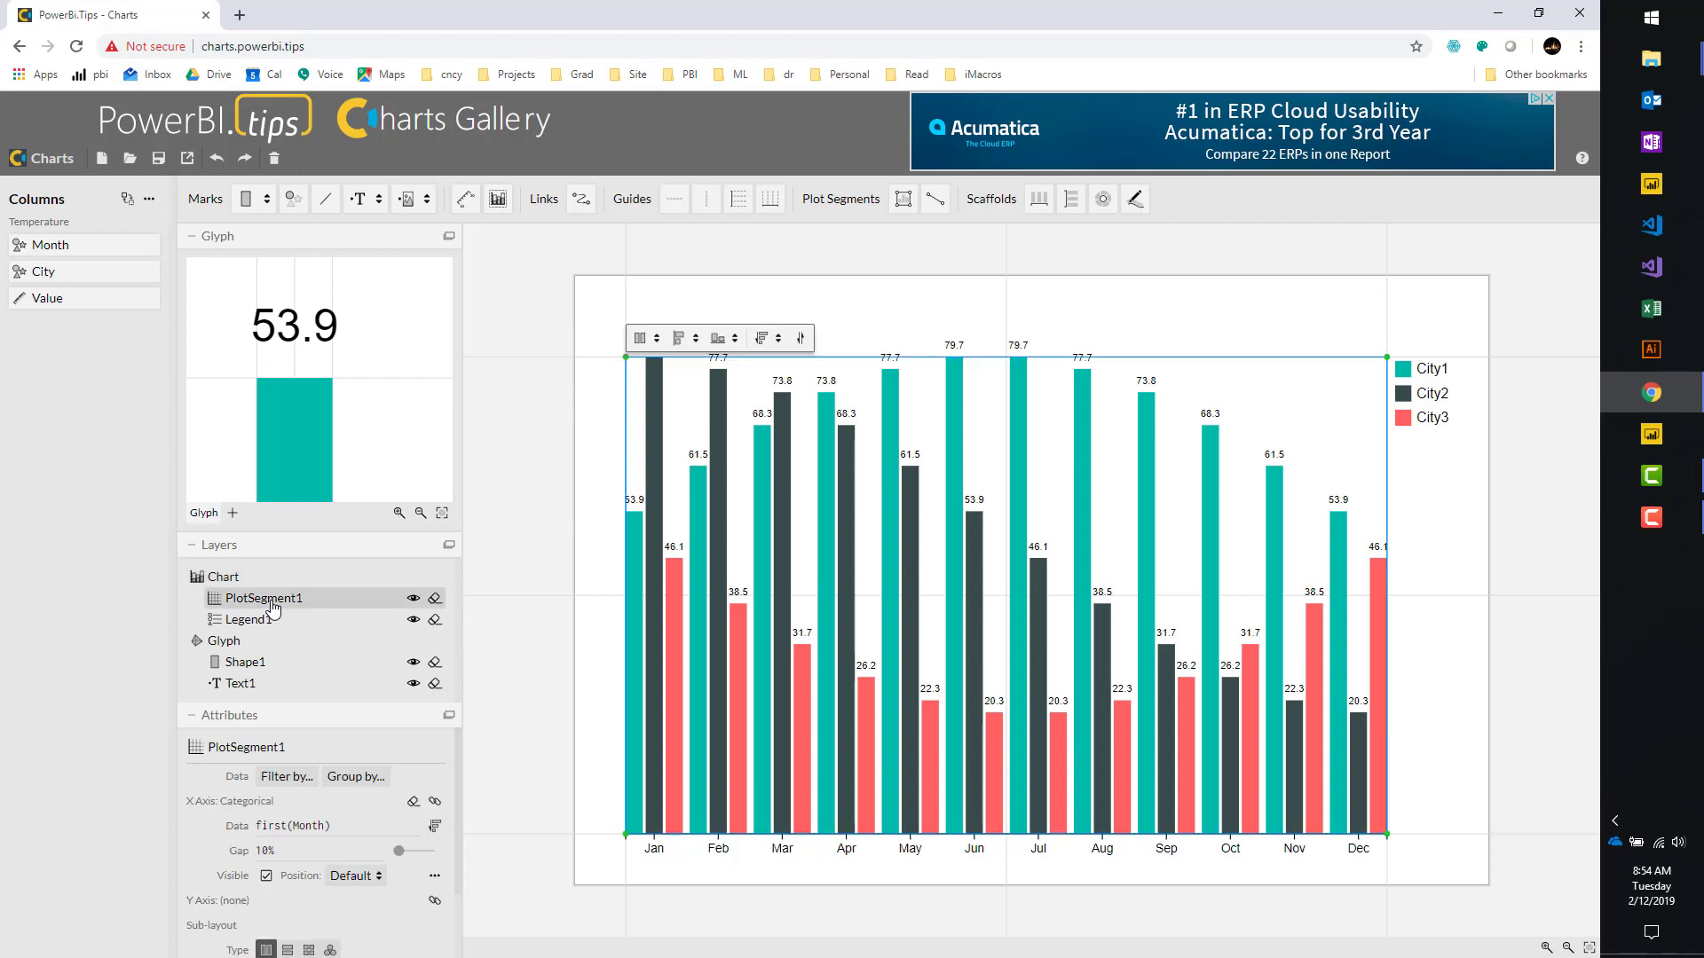
pyautogui.click(266, 578)
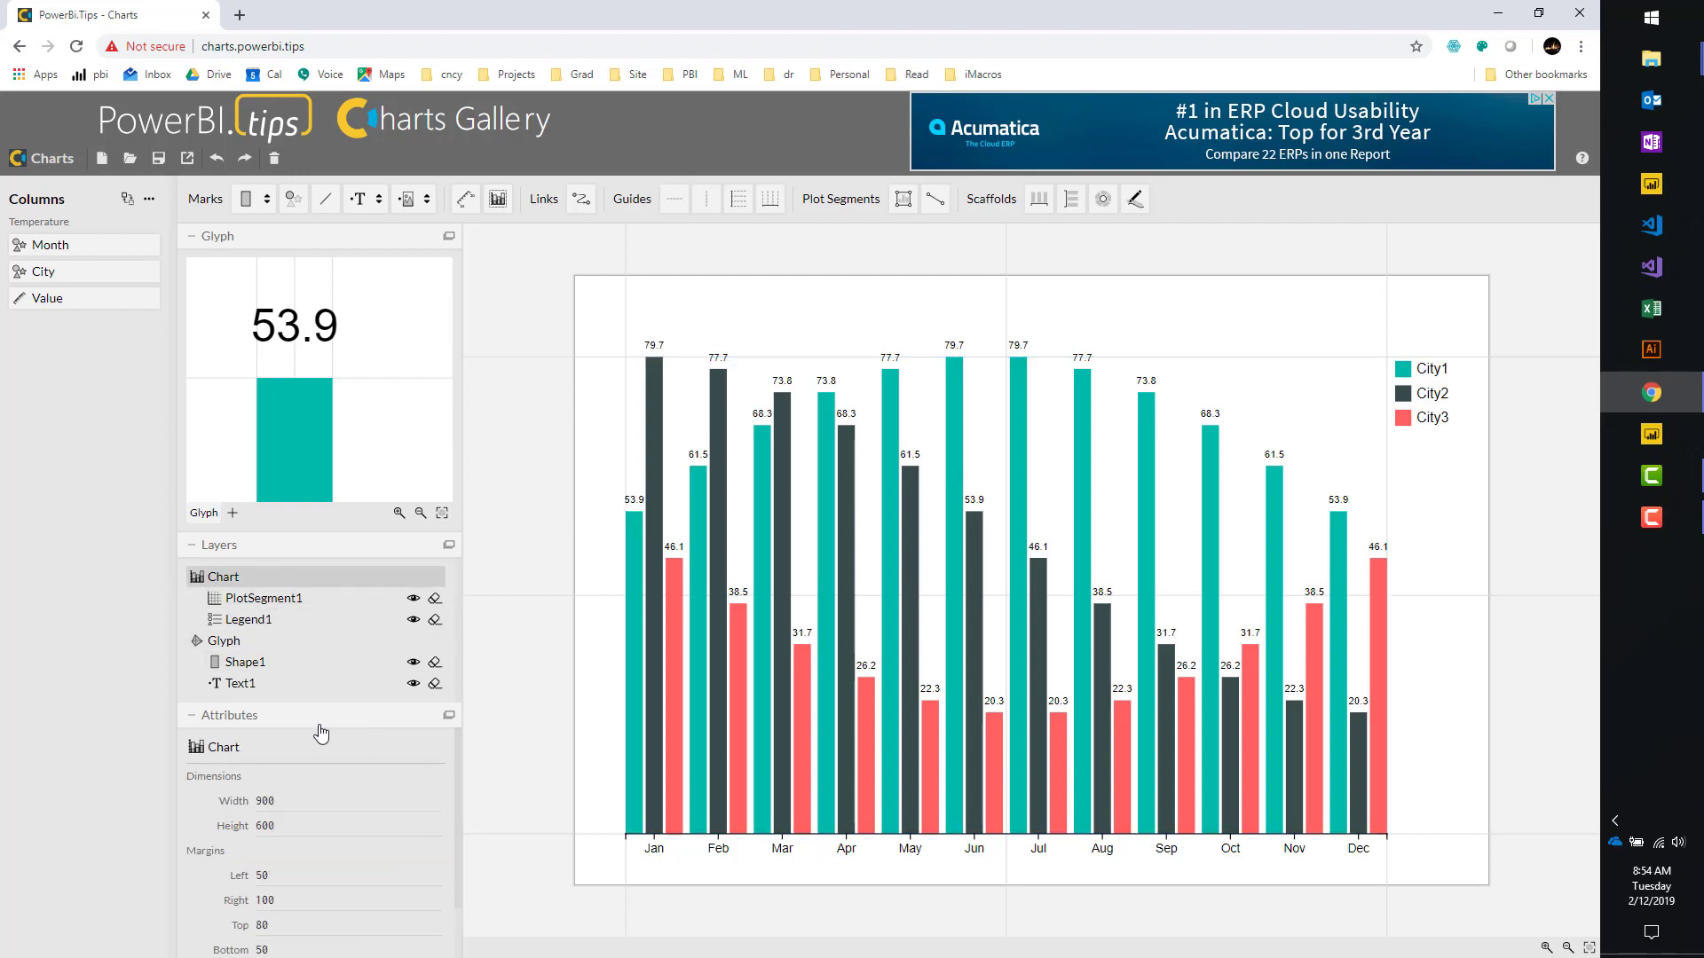
pyautogui.scroll(-1, 321, 736)
pyautogui.click(257, 814)
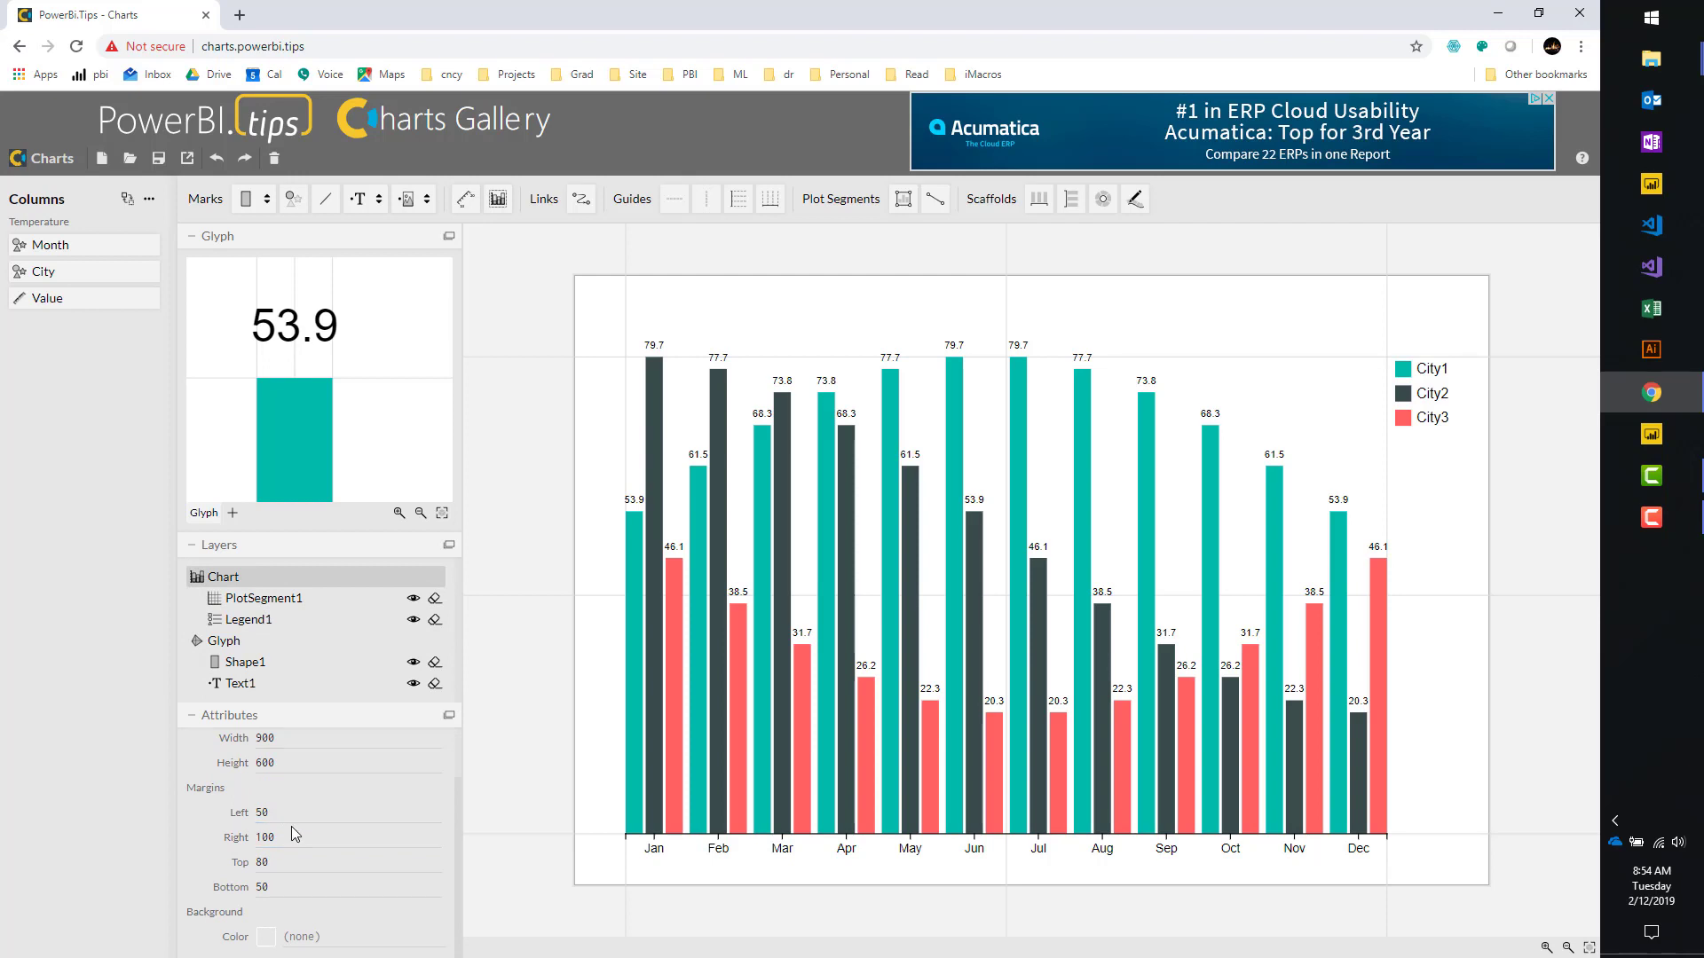
pyautogui.click(295, 835)
pyautogui.press('Tab')
pyautogui.write('50')
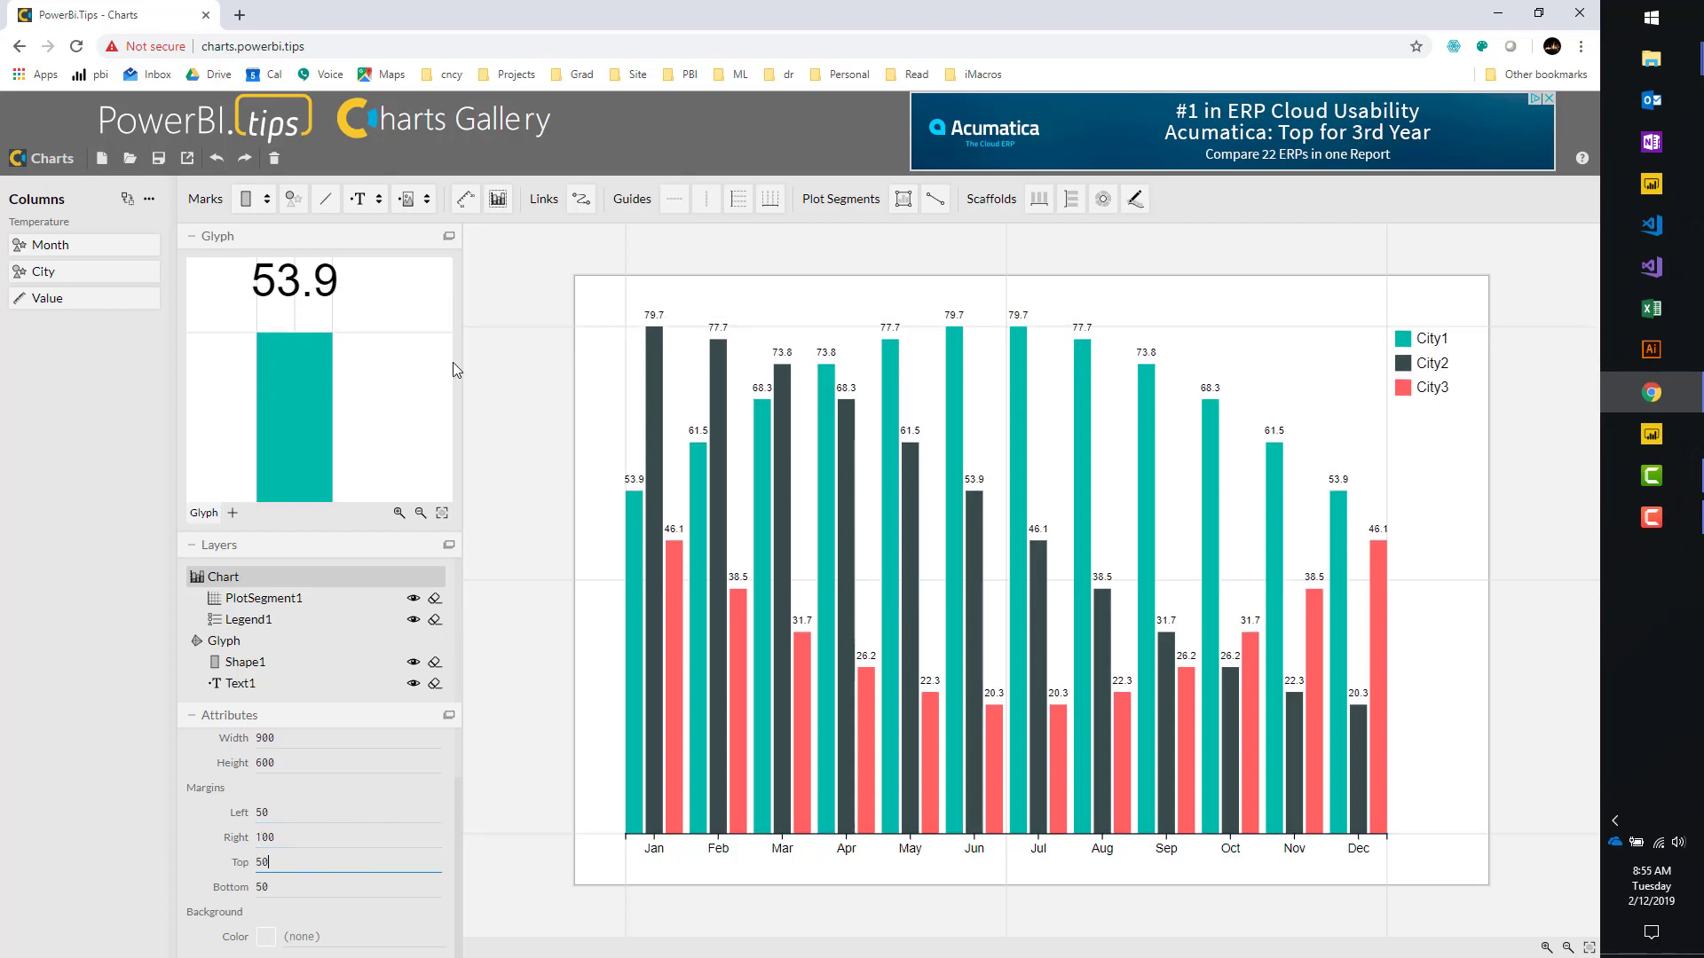
# Start a Power BI Custom Visual export from the Export menu.
pyautogui.click(188, 159)
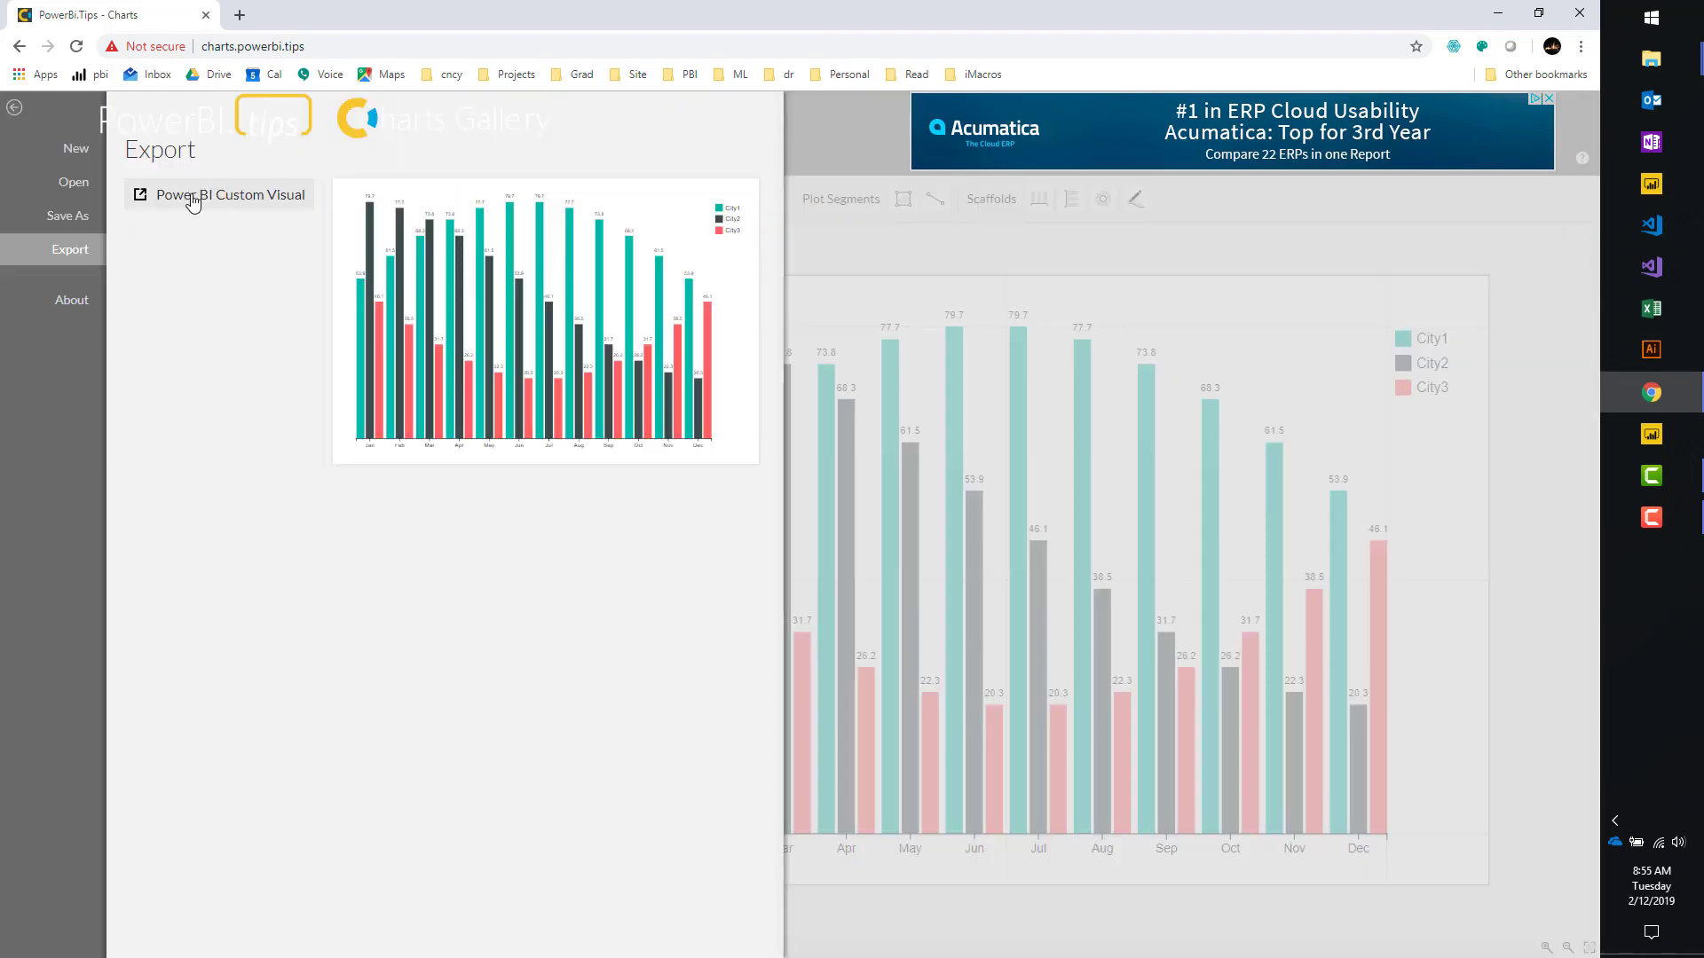
pyautogui.click(193, 203)
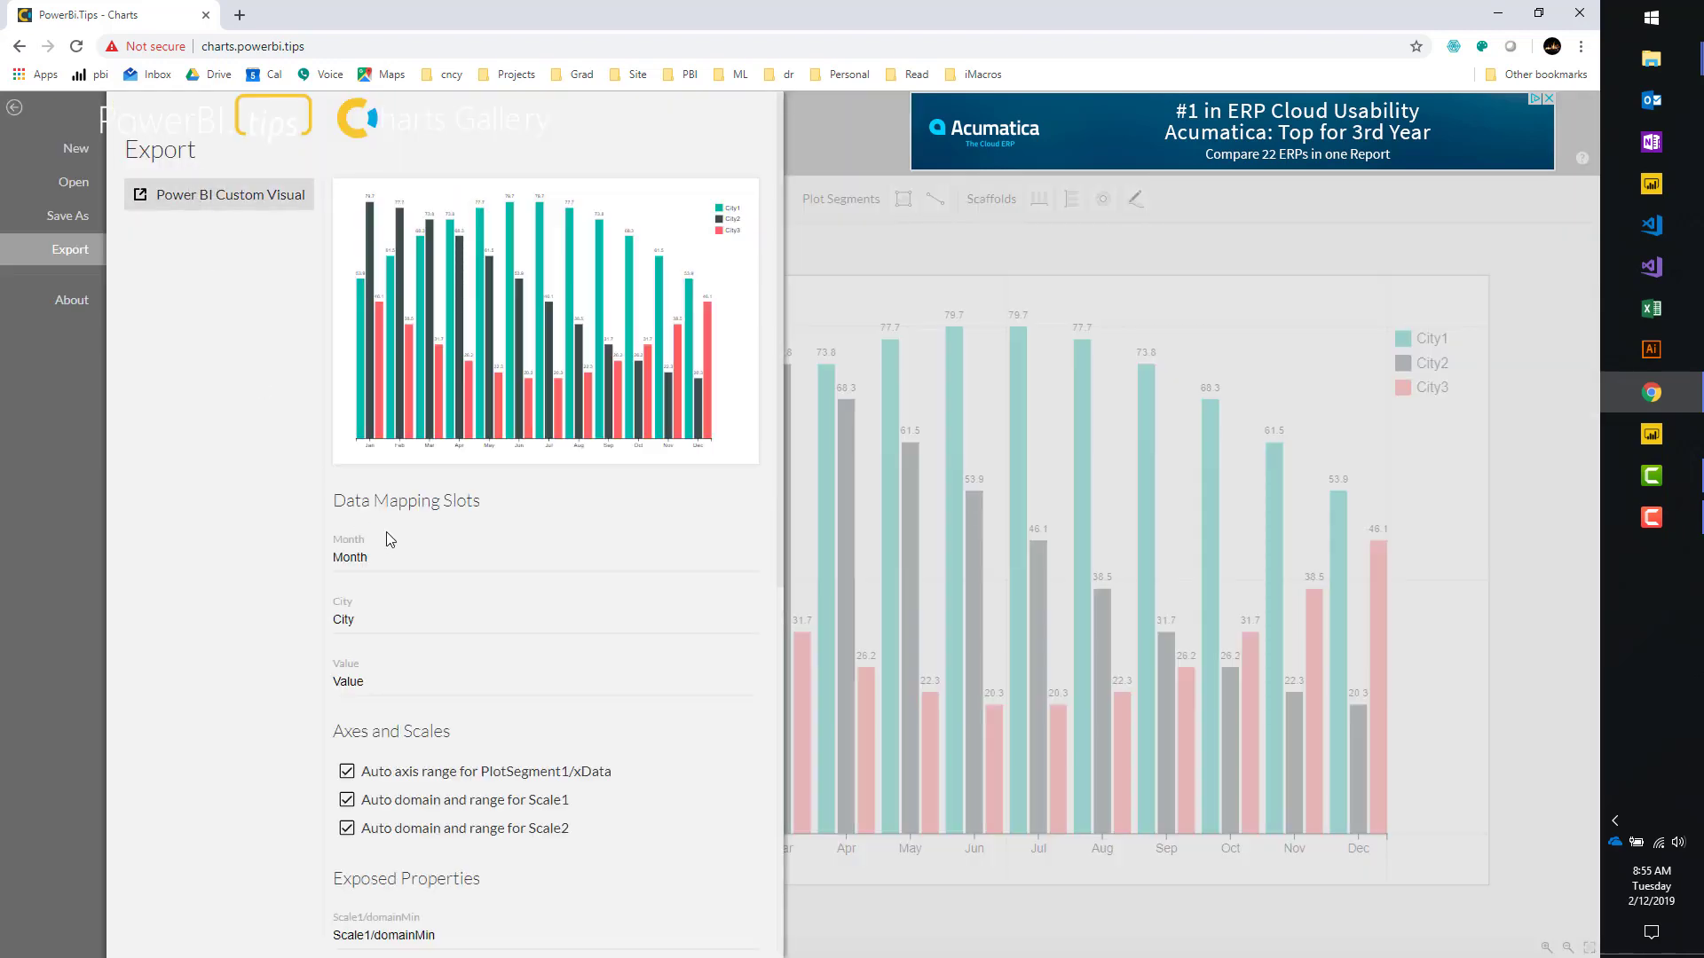
pyautogui.scroll(-6, 388, 530)
pyautogui.scroll(5, 434, 509)
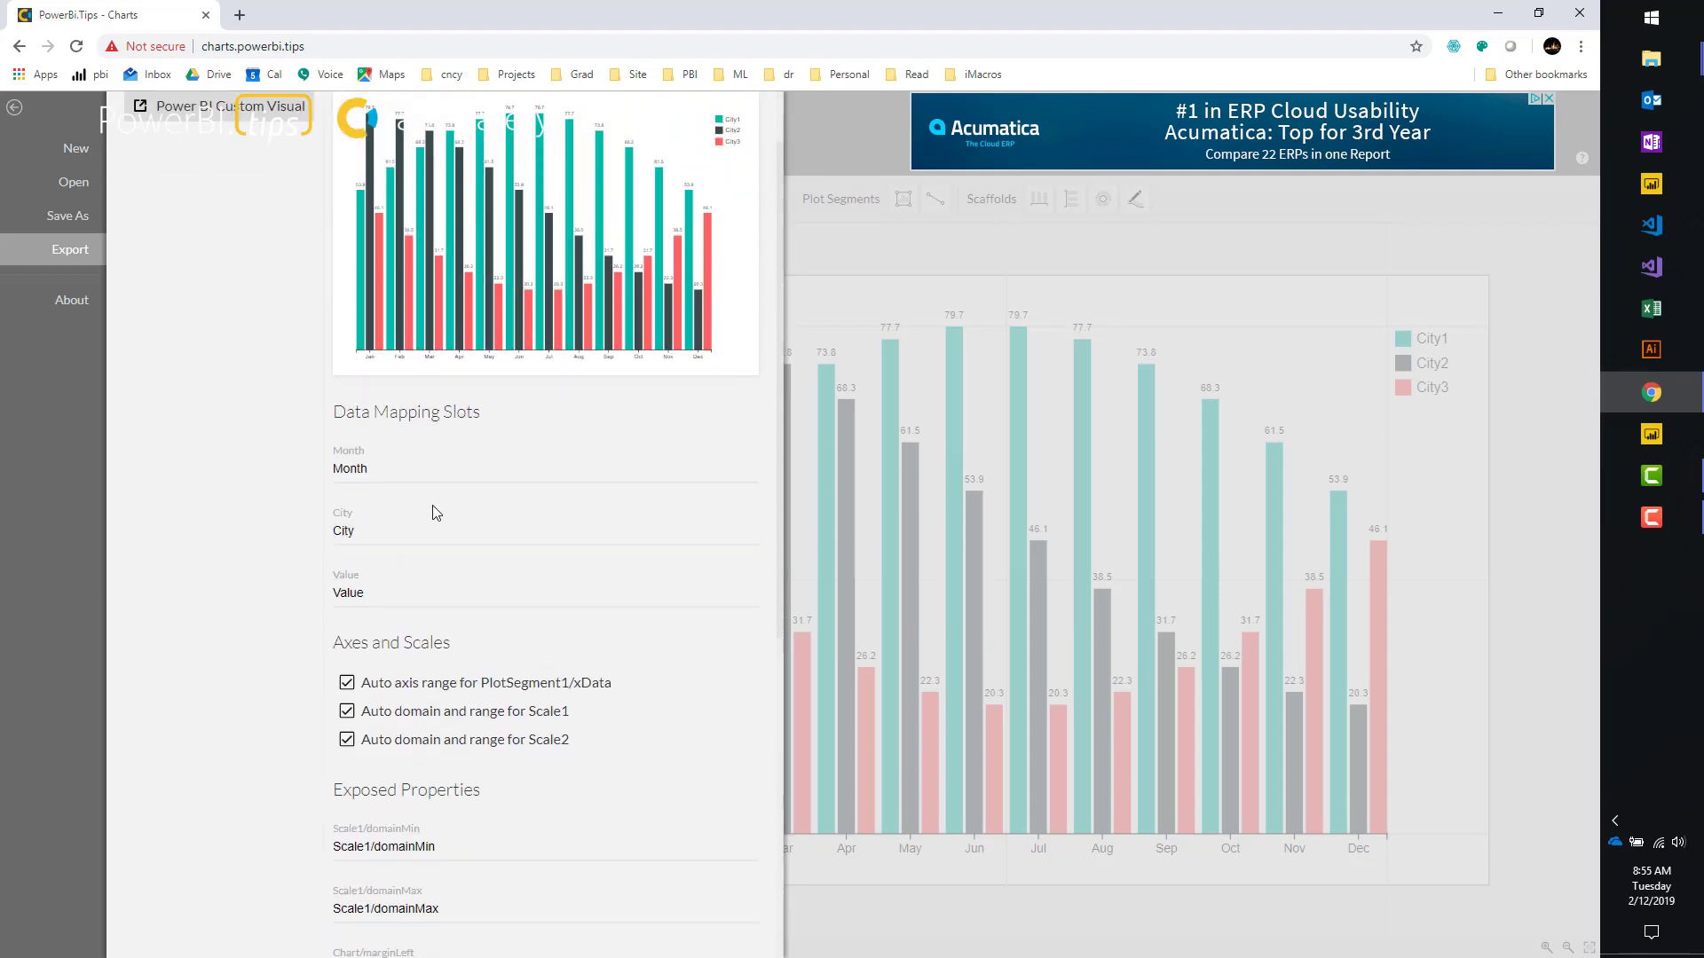
# Rename the Month, City and Value slots to 'X-Axis', 'Sub Section of The X-Axis' and 'Height of Bars'.
pyautogui.click(399, 471)
pyautogui.moveTo(423, 470); pyautogui.dragTo(284, 477)
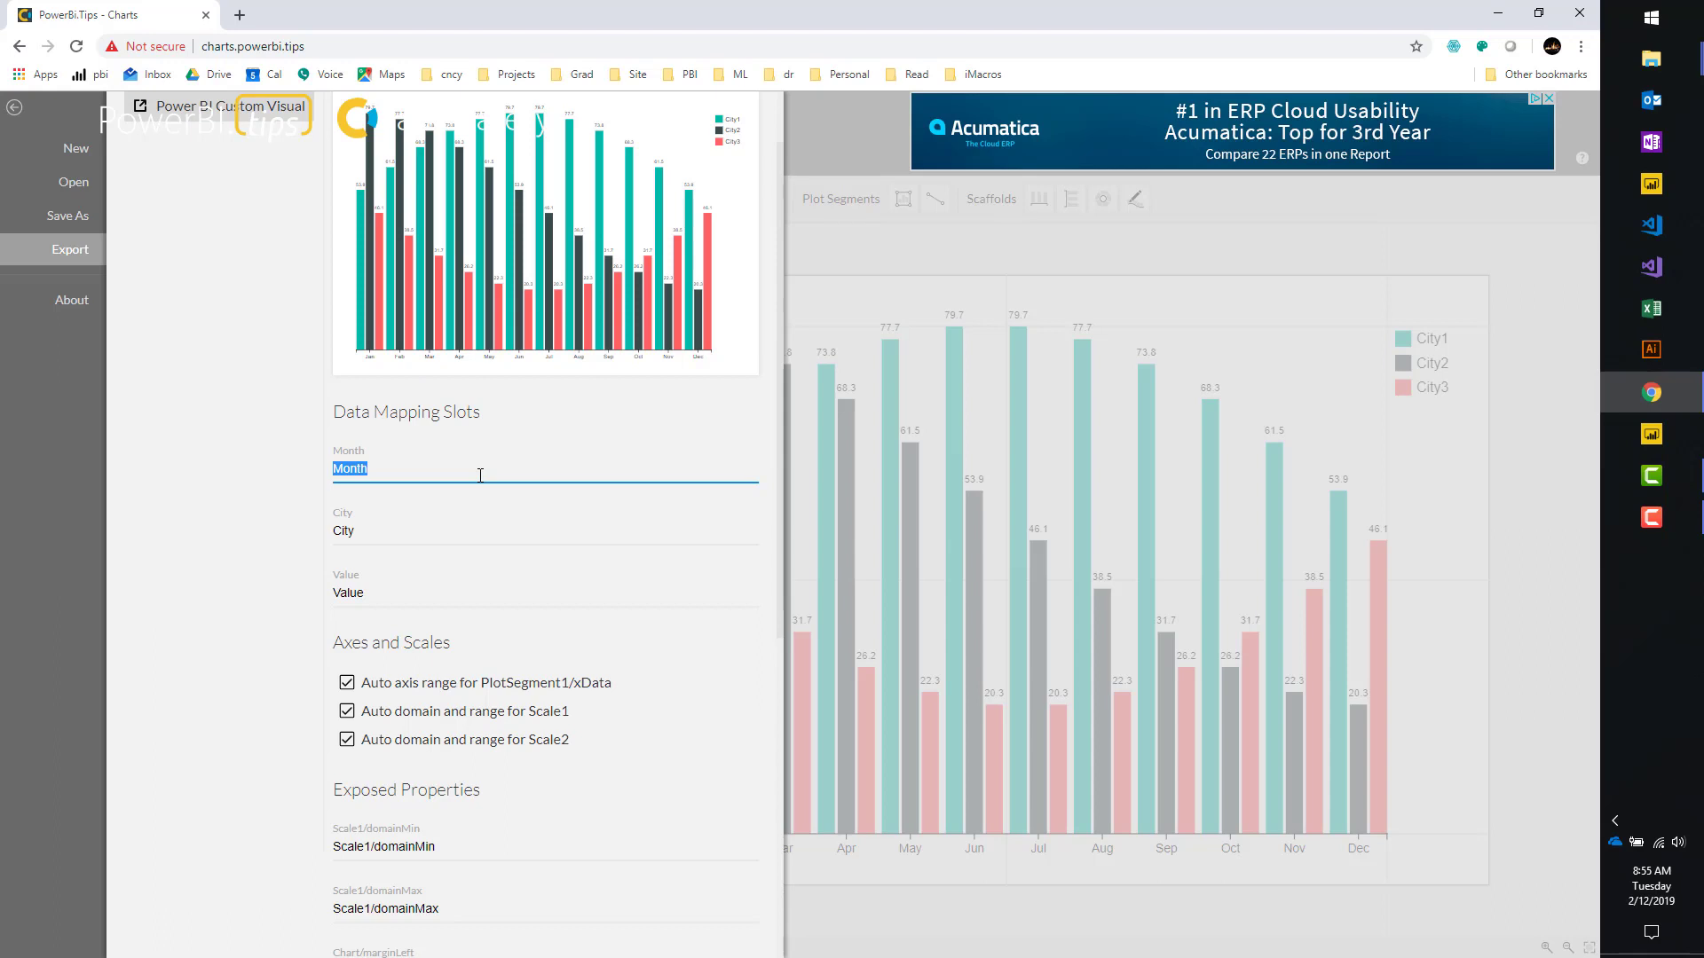
pyautogui.write('X-Axis')
pyautogui.doubleClick(431, 527)
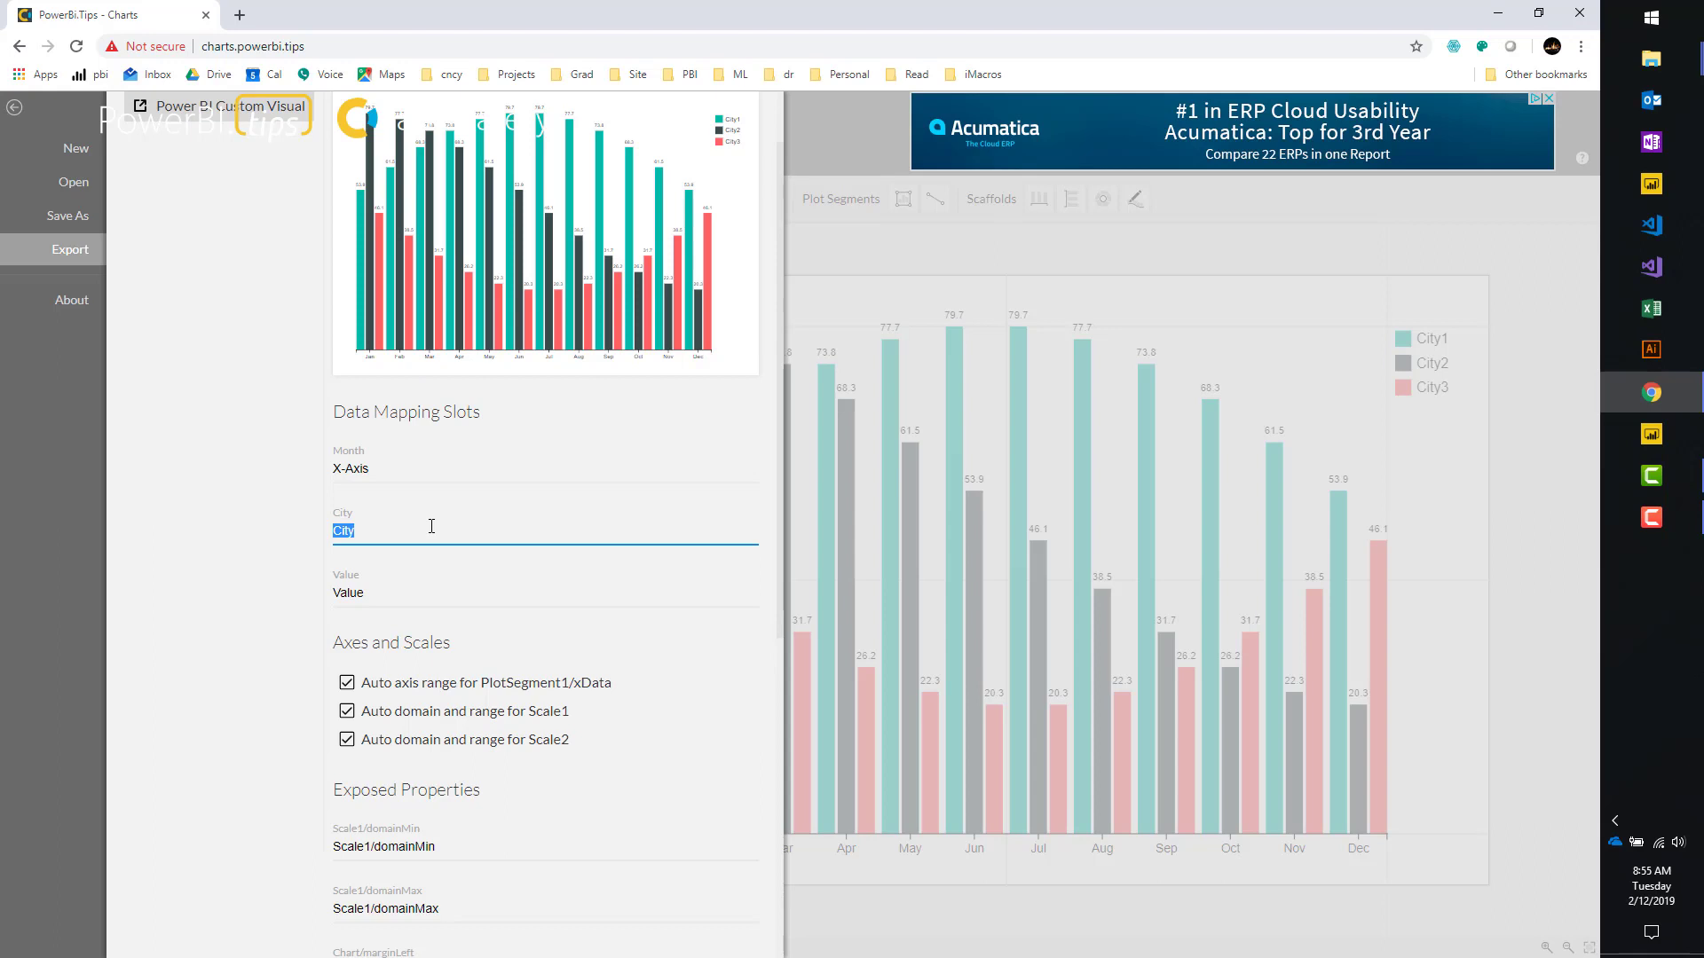
pyautogui.write('Selecting')
pyautogui.press('BackSpace')
pyautogui.press('BackSpace')
pyautogui.press('BackSpace')
pyautogui.press('BackSpace')
pyautogui.press('BackSpace')
pyautogui.press('BackSpace')
pyautogui.press('BackSpace')
pyautogui.write('Sub Section of The X-Axis')
pyautogui.press('Tab')
pyautogui.write('Height of Bars')
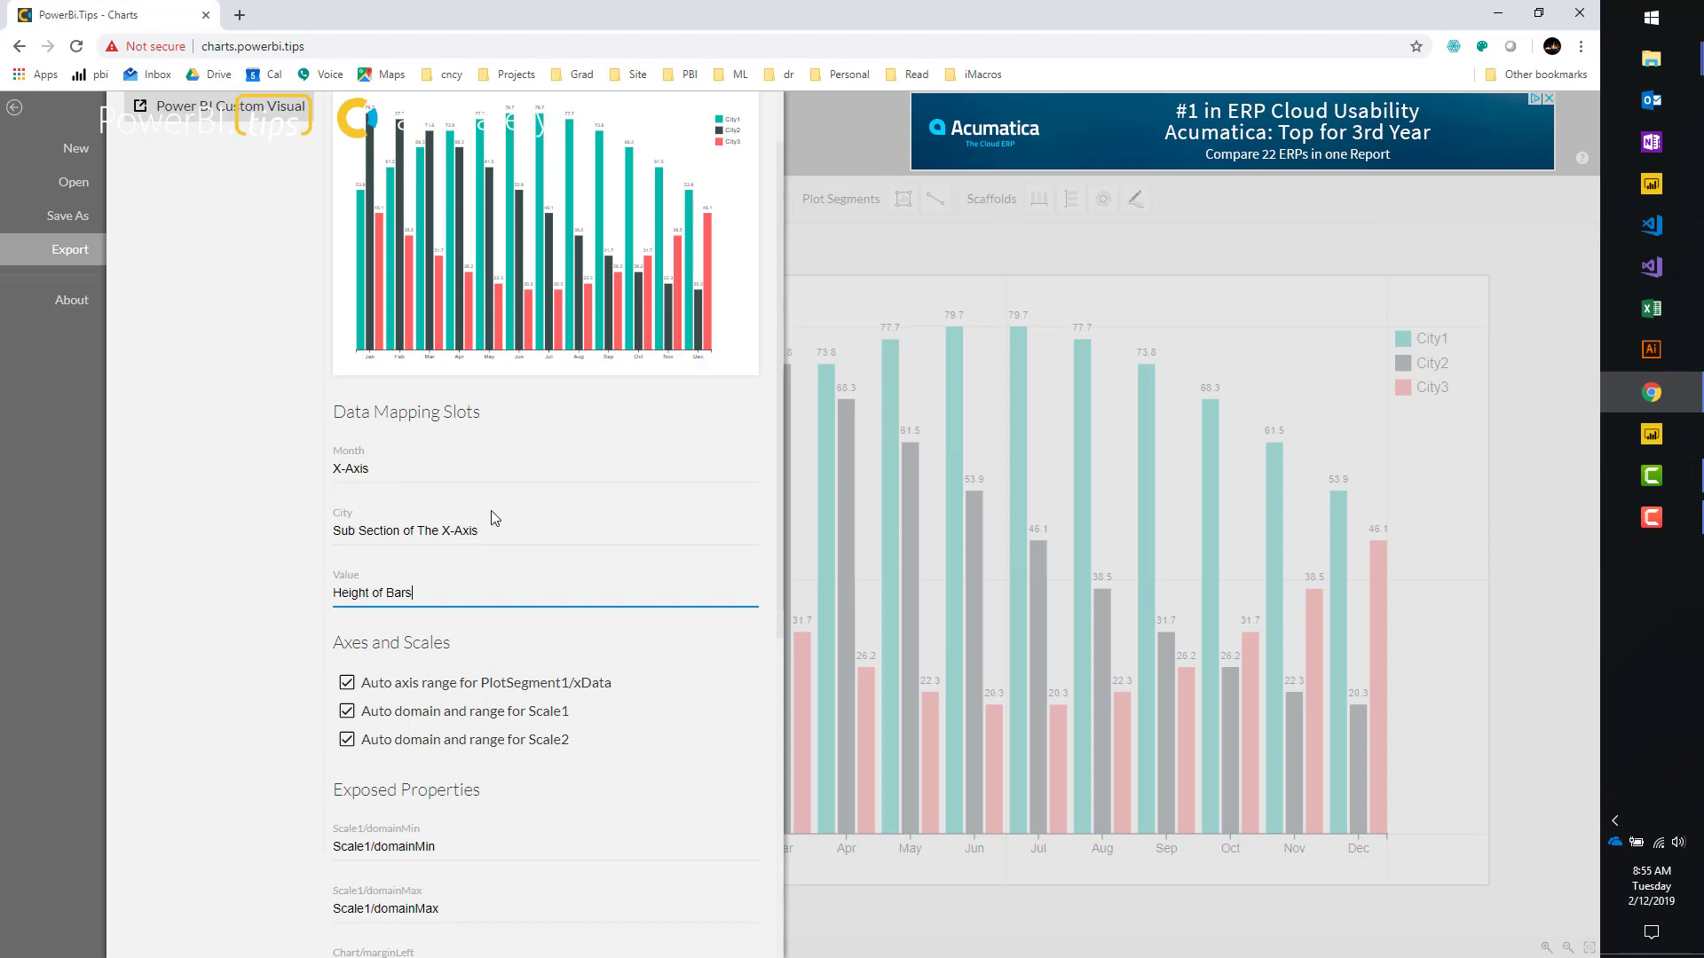
# Name the custom visual 'Simple Bar Chart'.
pyautogui.scroll(-6, 495, 518)
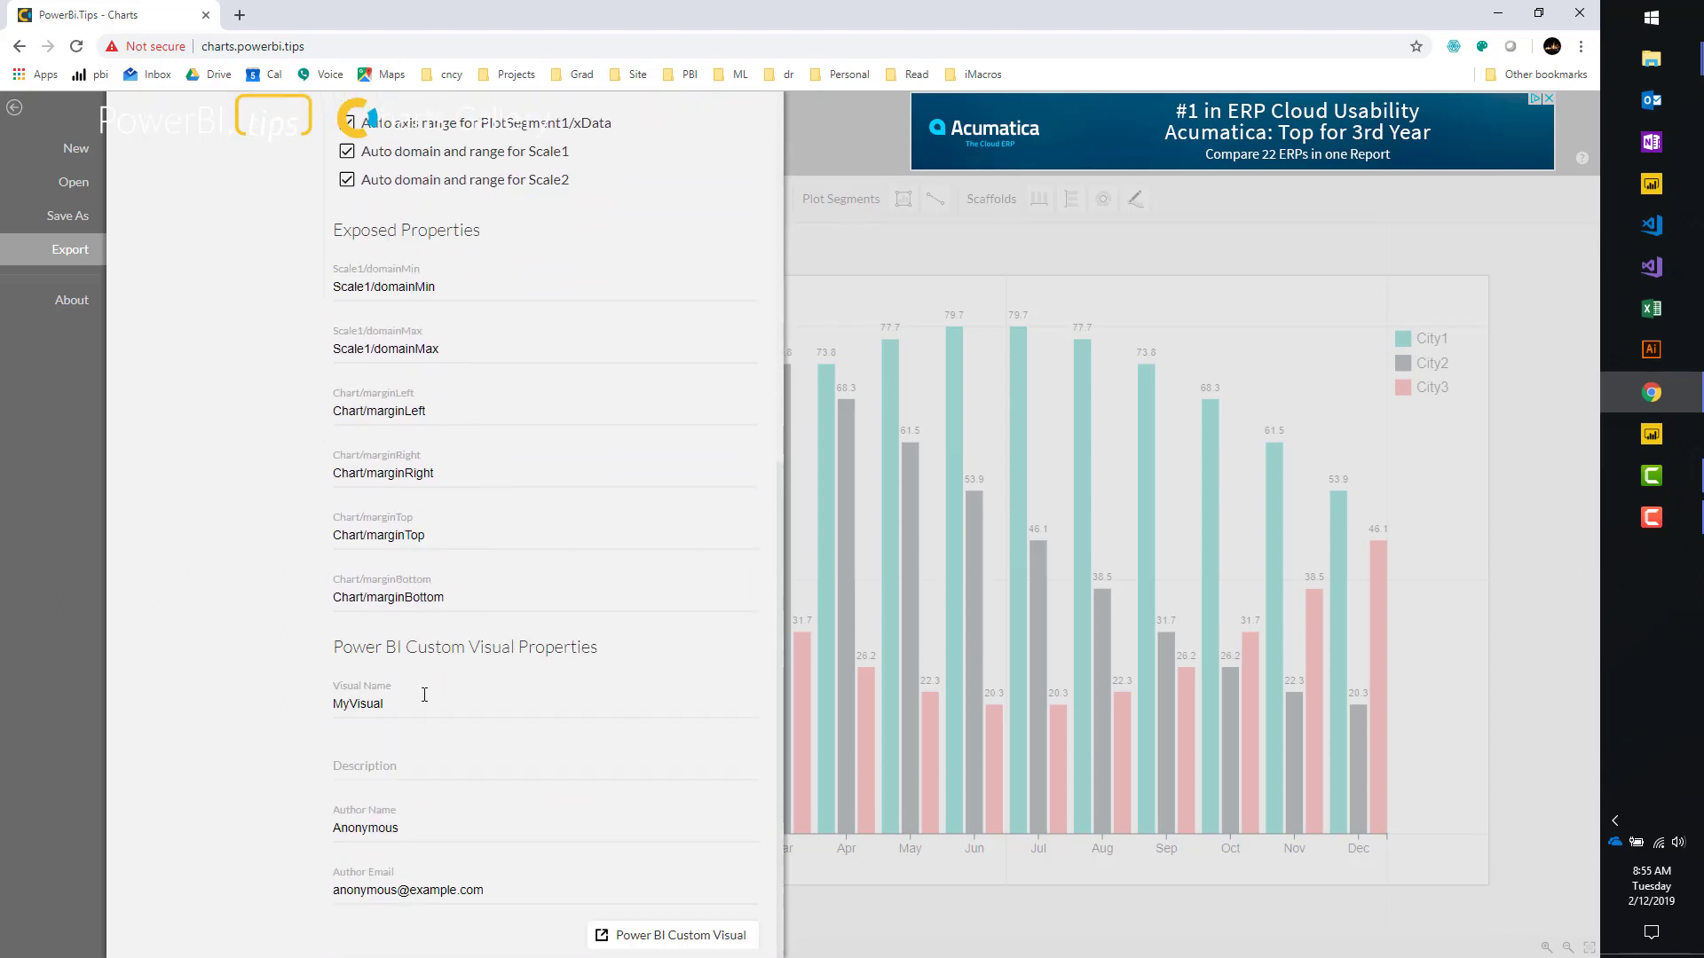
pyautogui.doubleClick(417, 701)
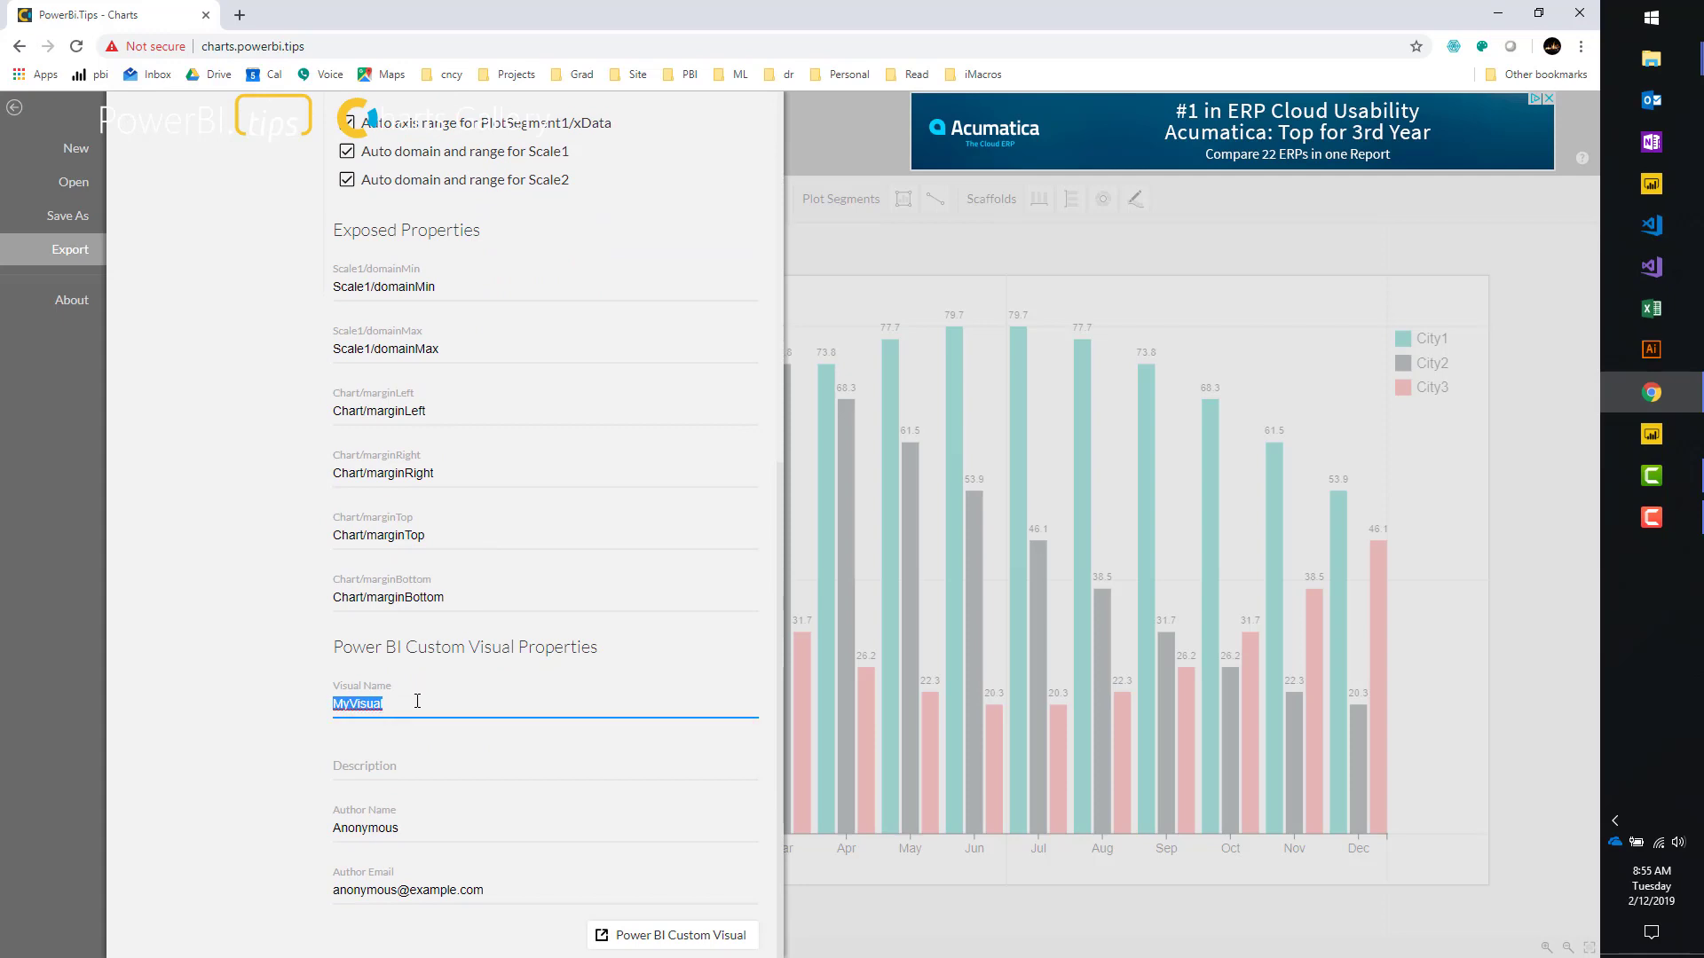
pyautogui.write('Simple Bar Chart')
pyautogui.click(405, 770)
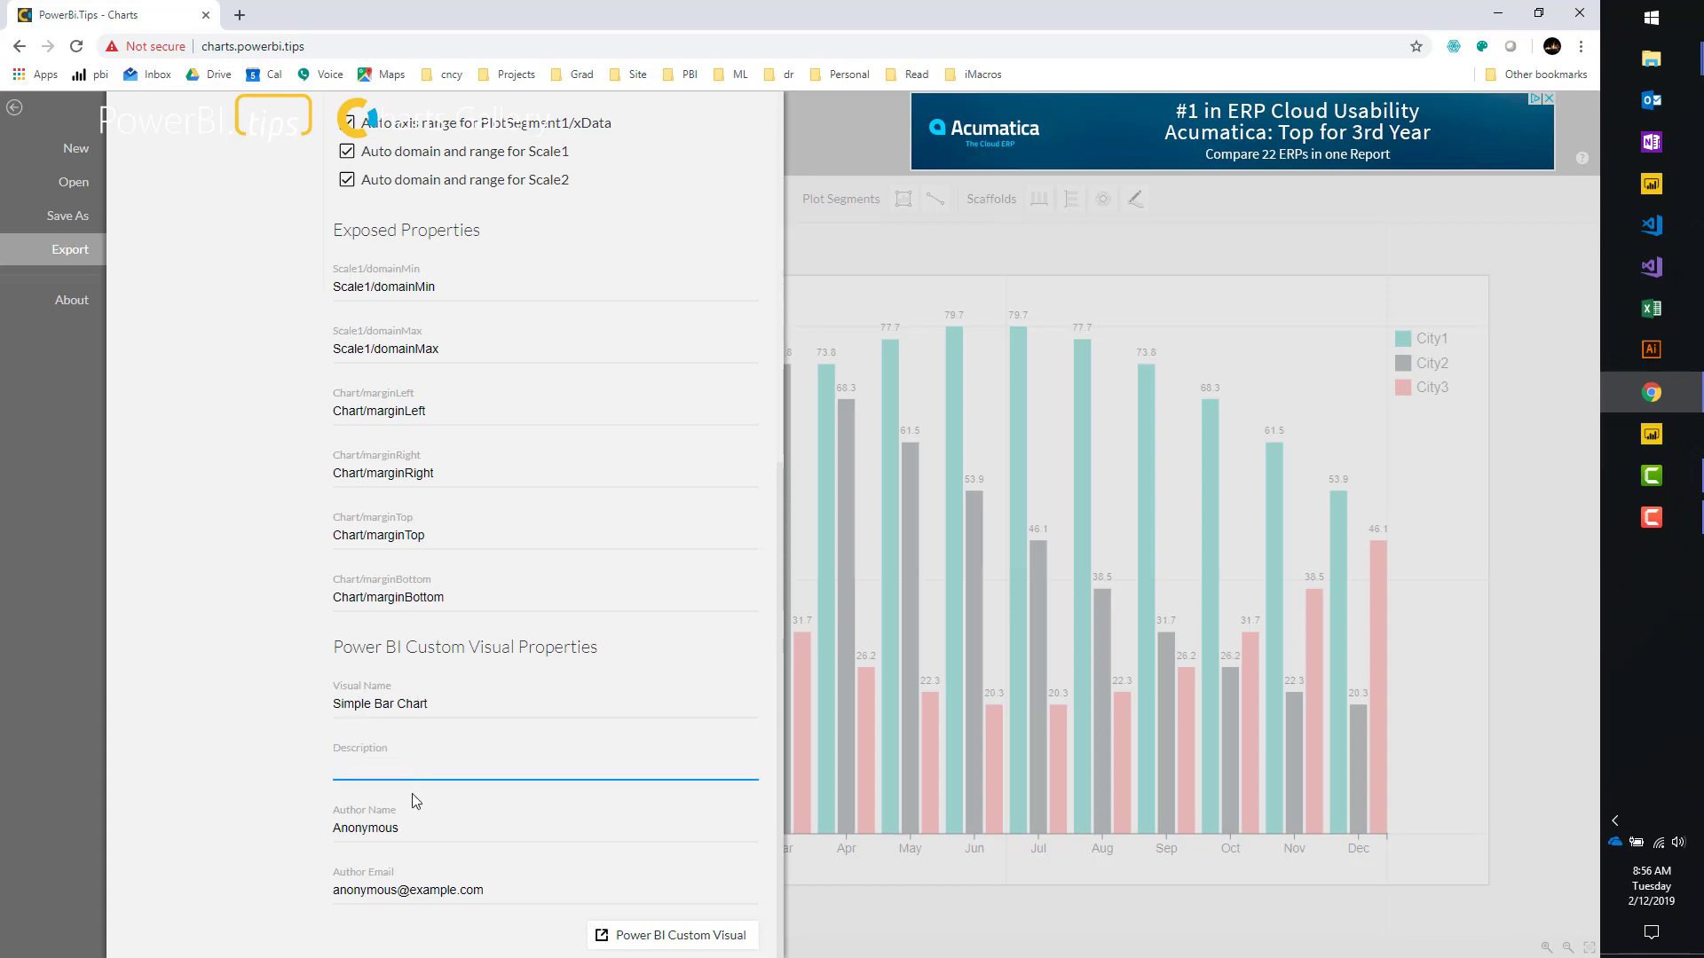
# Fill in the author's name and e-mail, then download the custom visual.
pyautogui.doubleClick(419, 827)
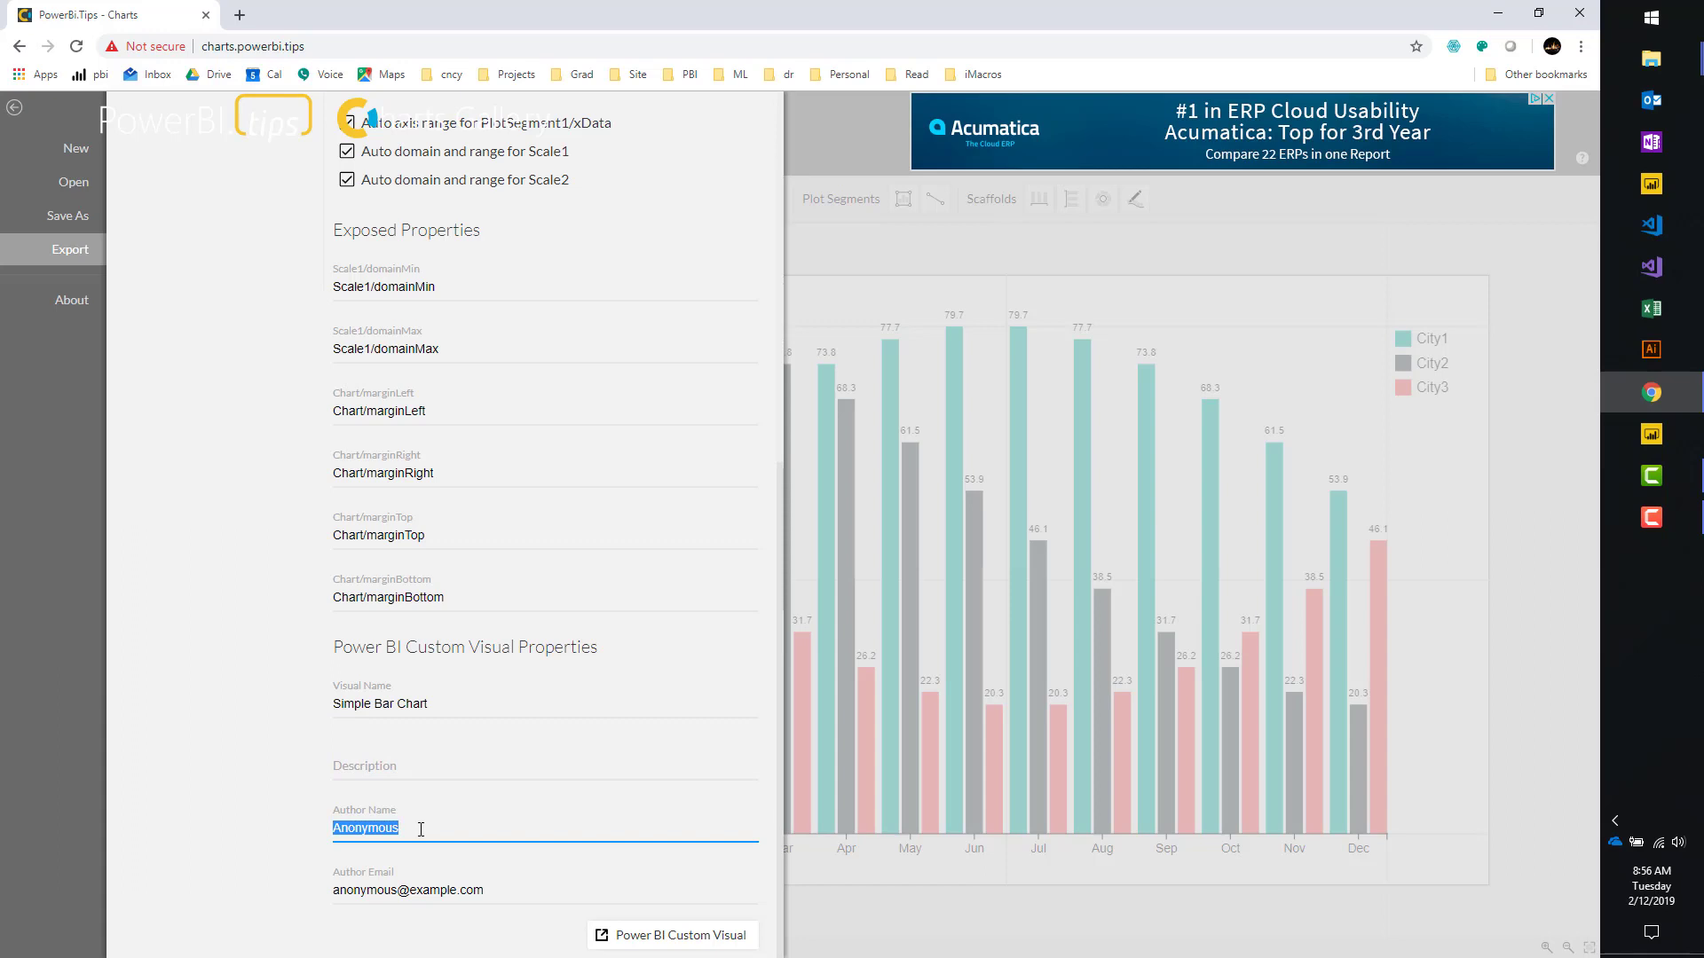
pyautogui.write('Mike Carlo')
pyautogui.press('Tab')
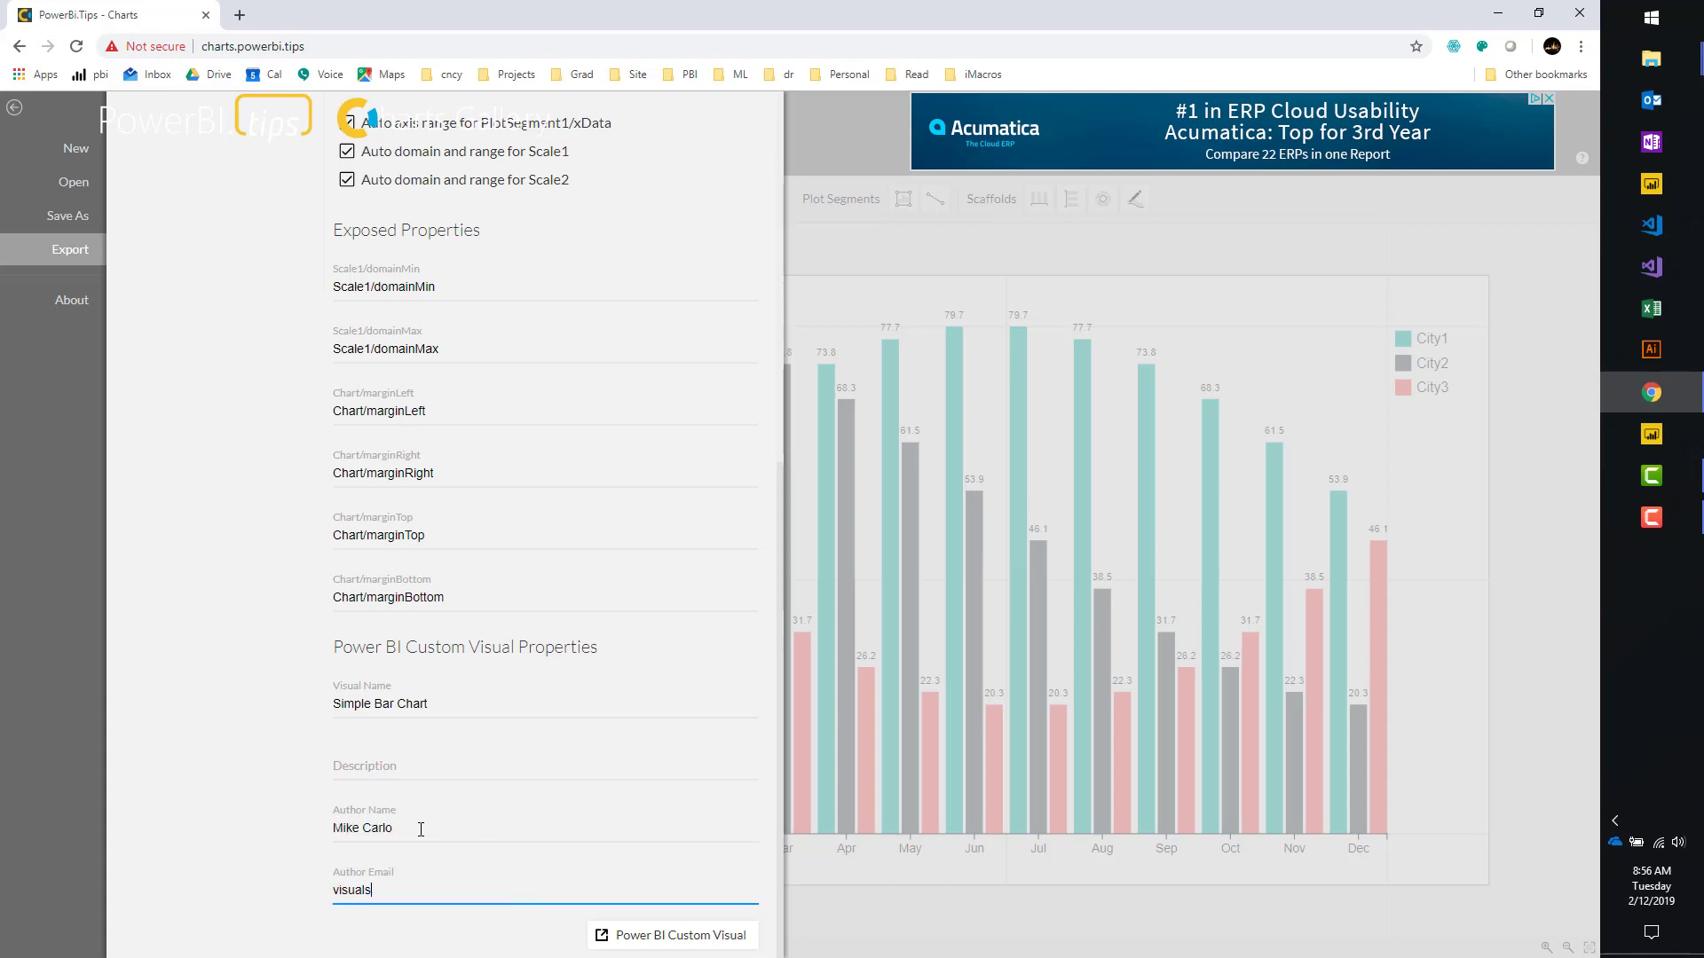
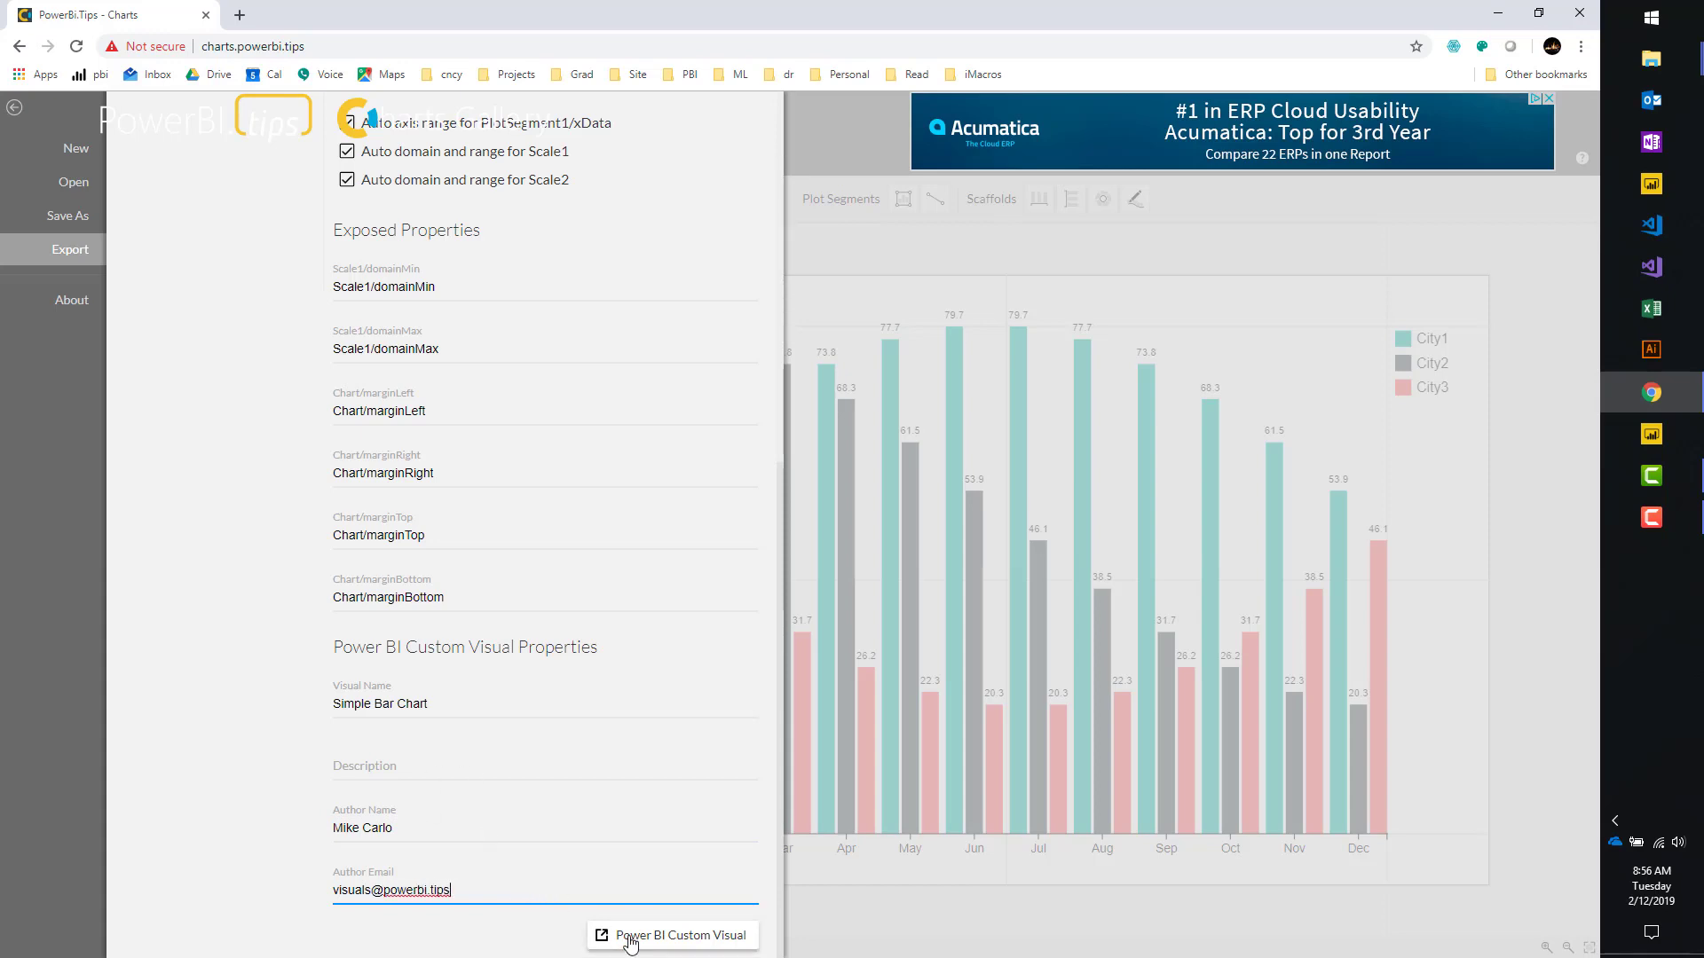
pyautogui.click(625, 934)
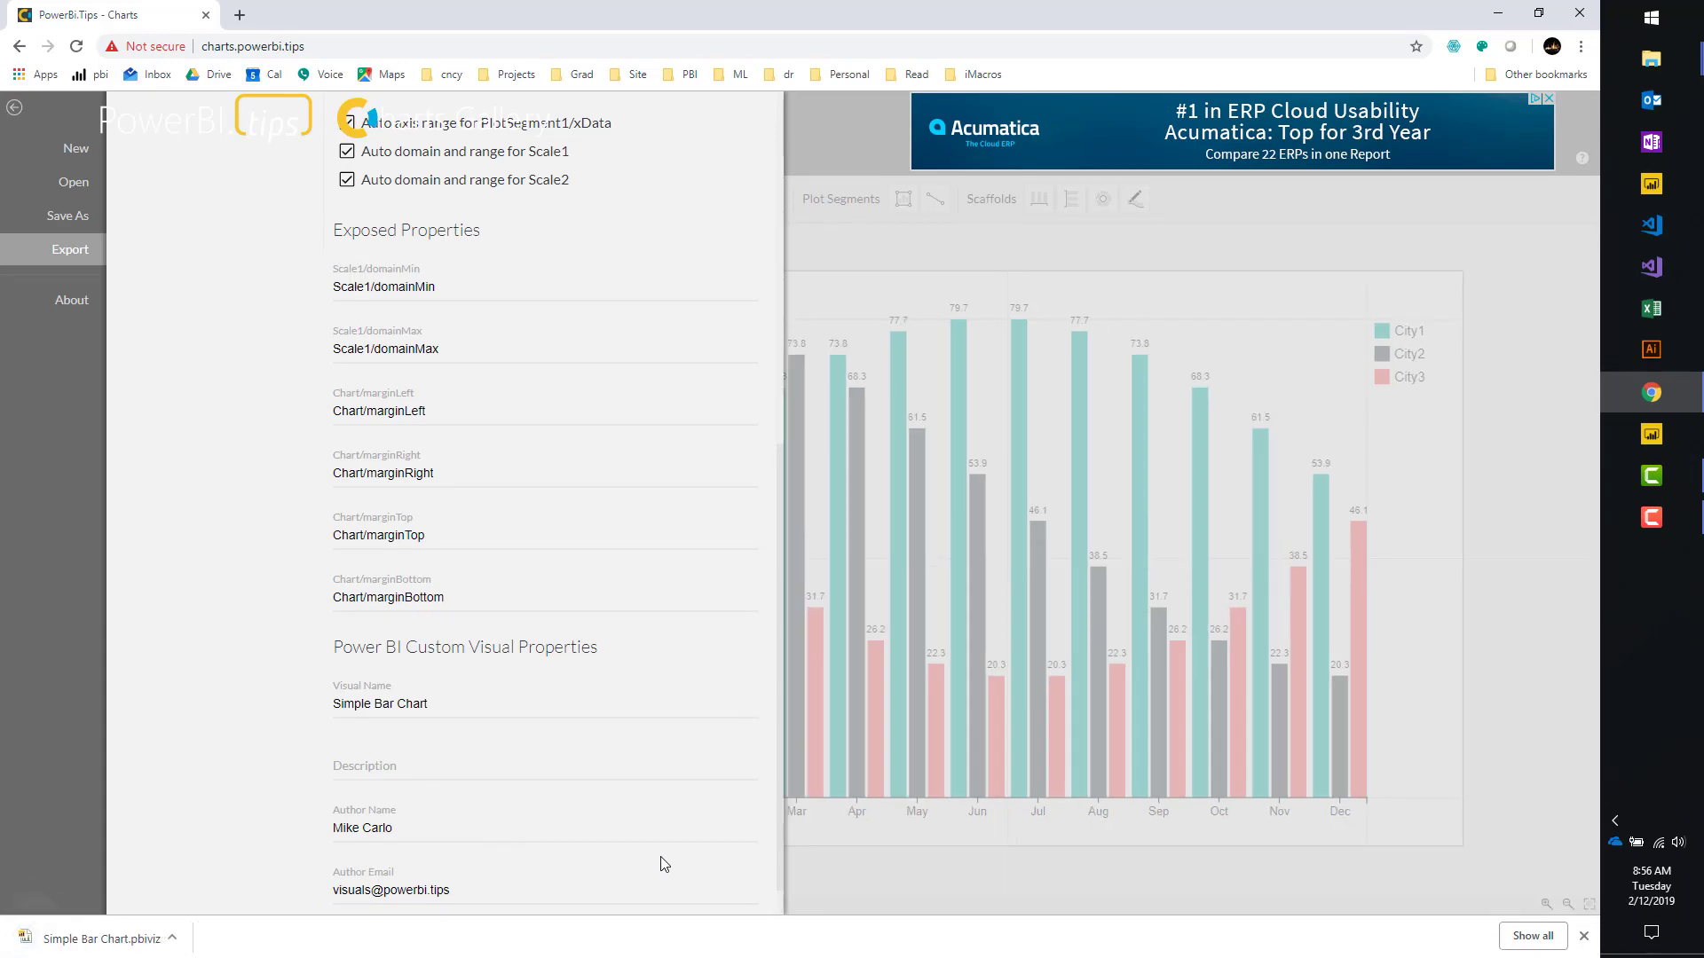